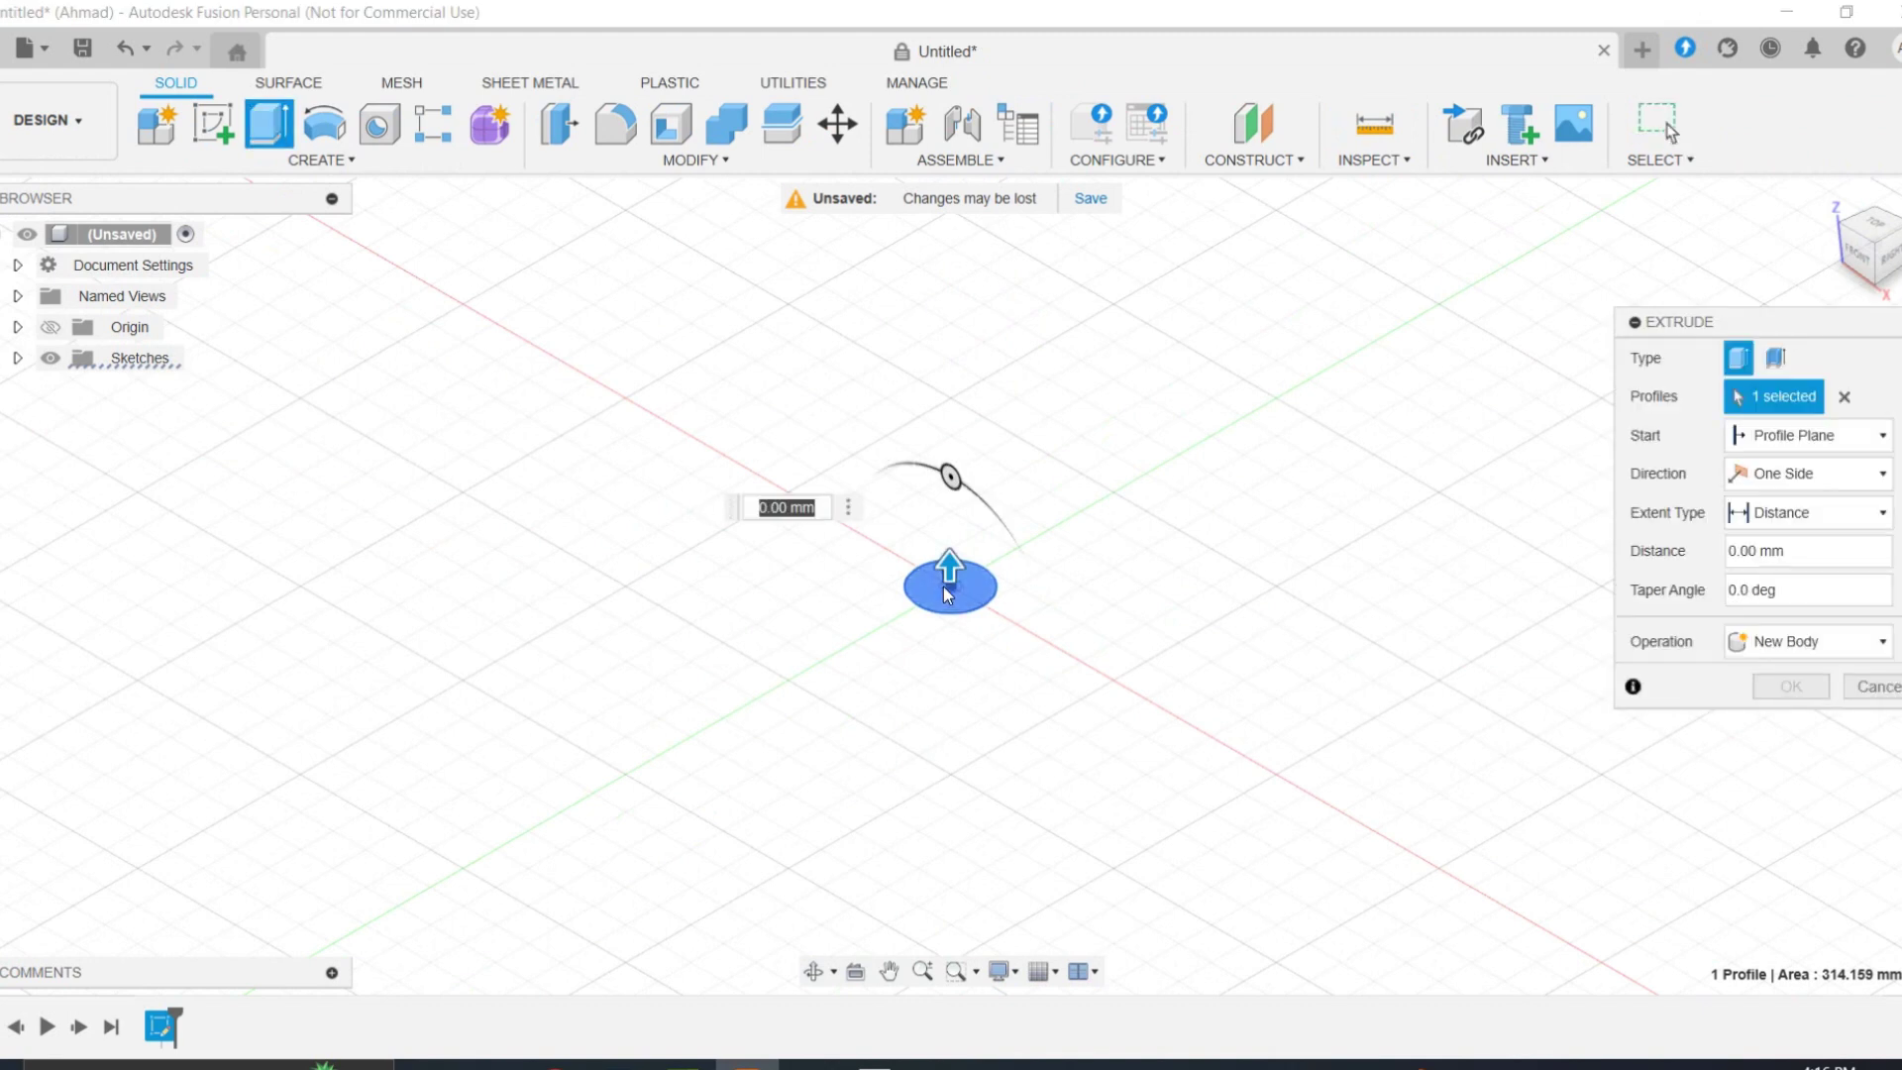
Step: Extrude the circle profile 200 mm upward as a new body
text(200)
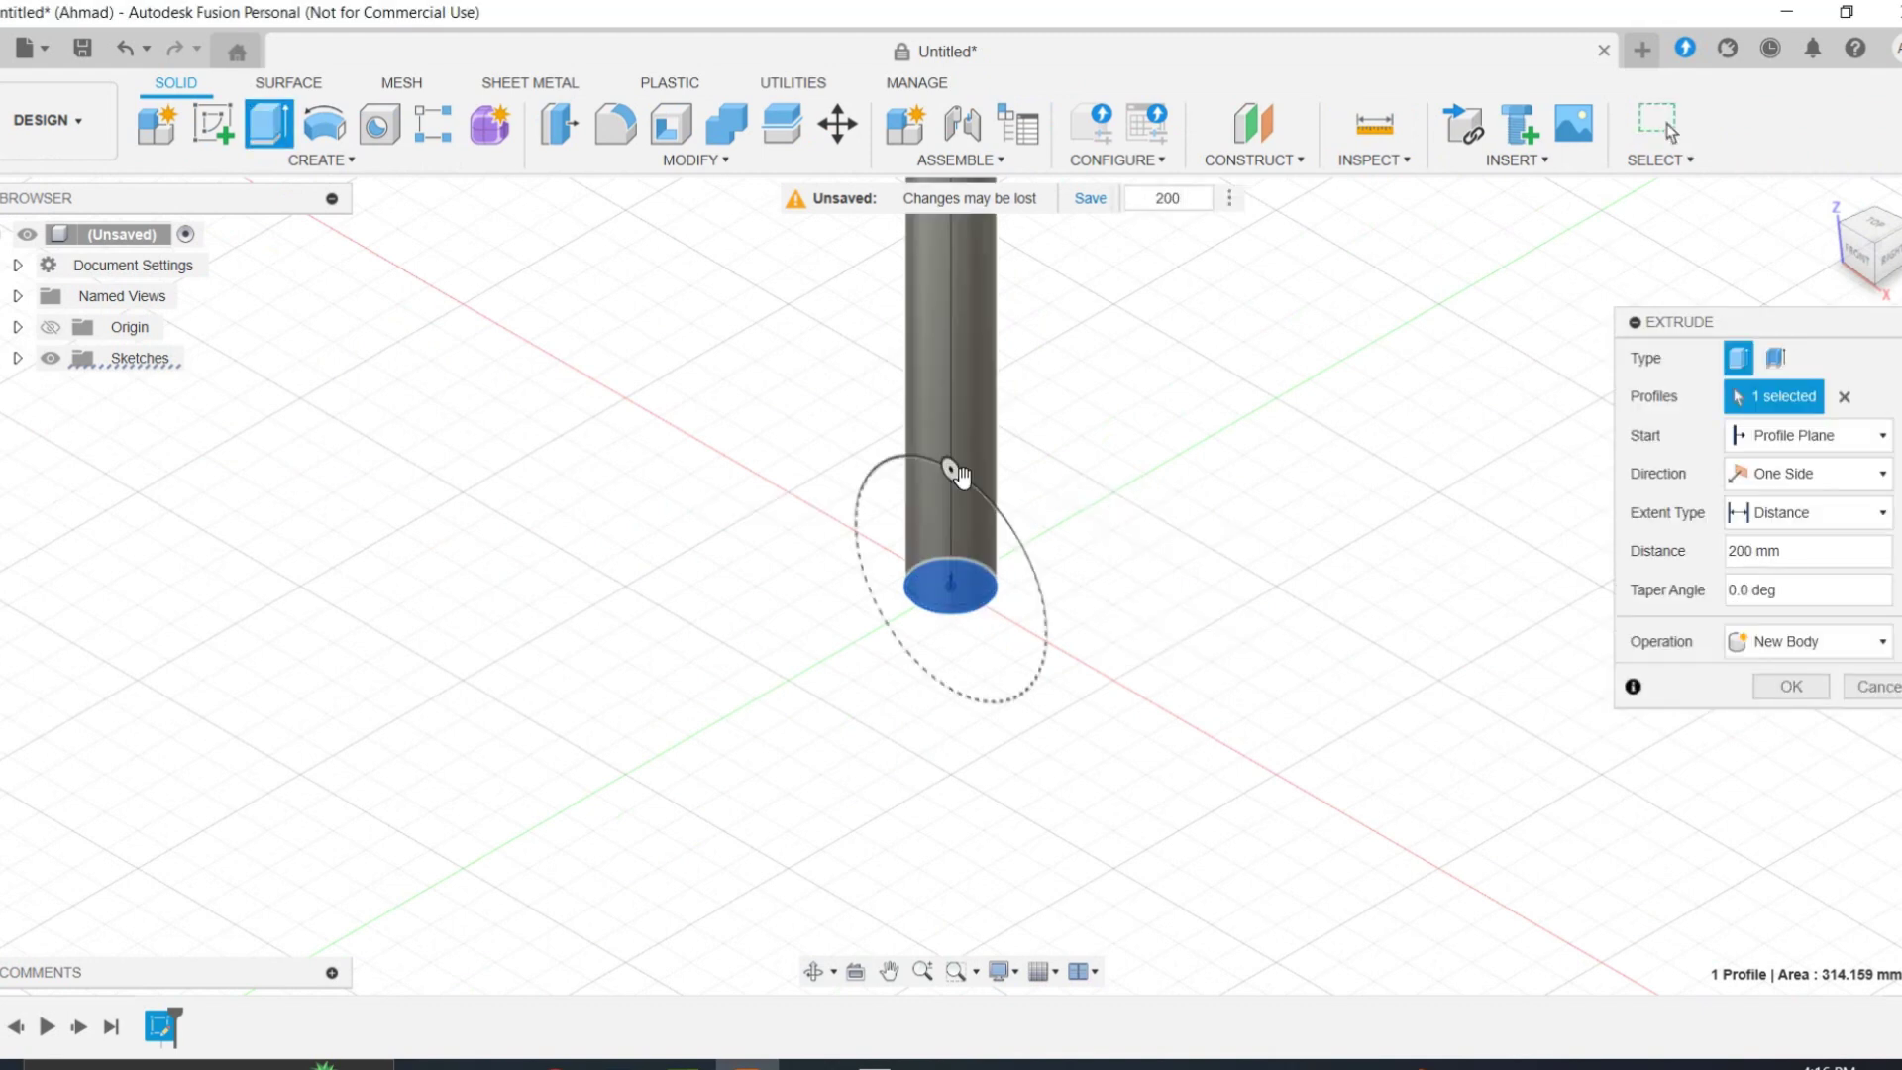
scroll(941, 495, down, 3)
click(1790, 686)
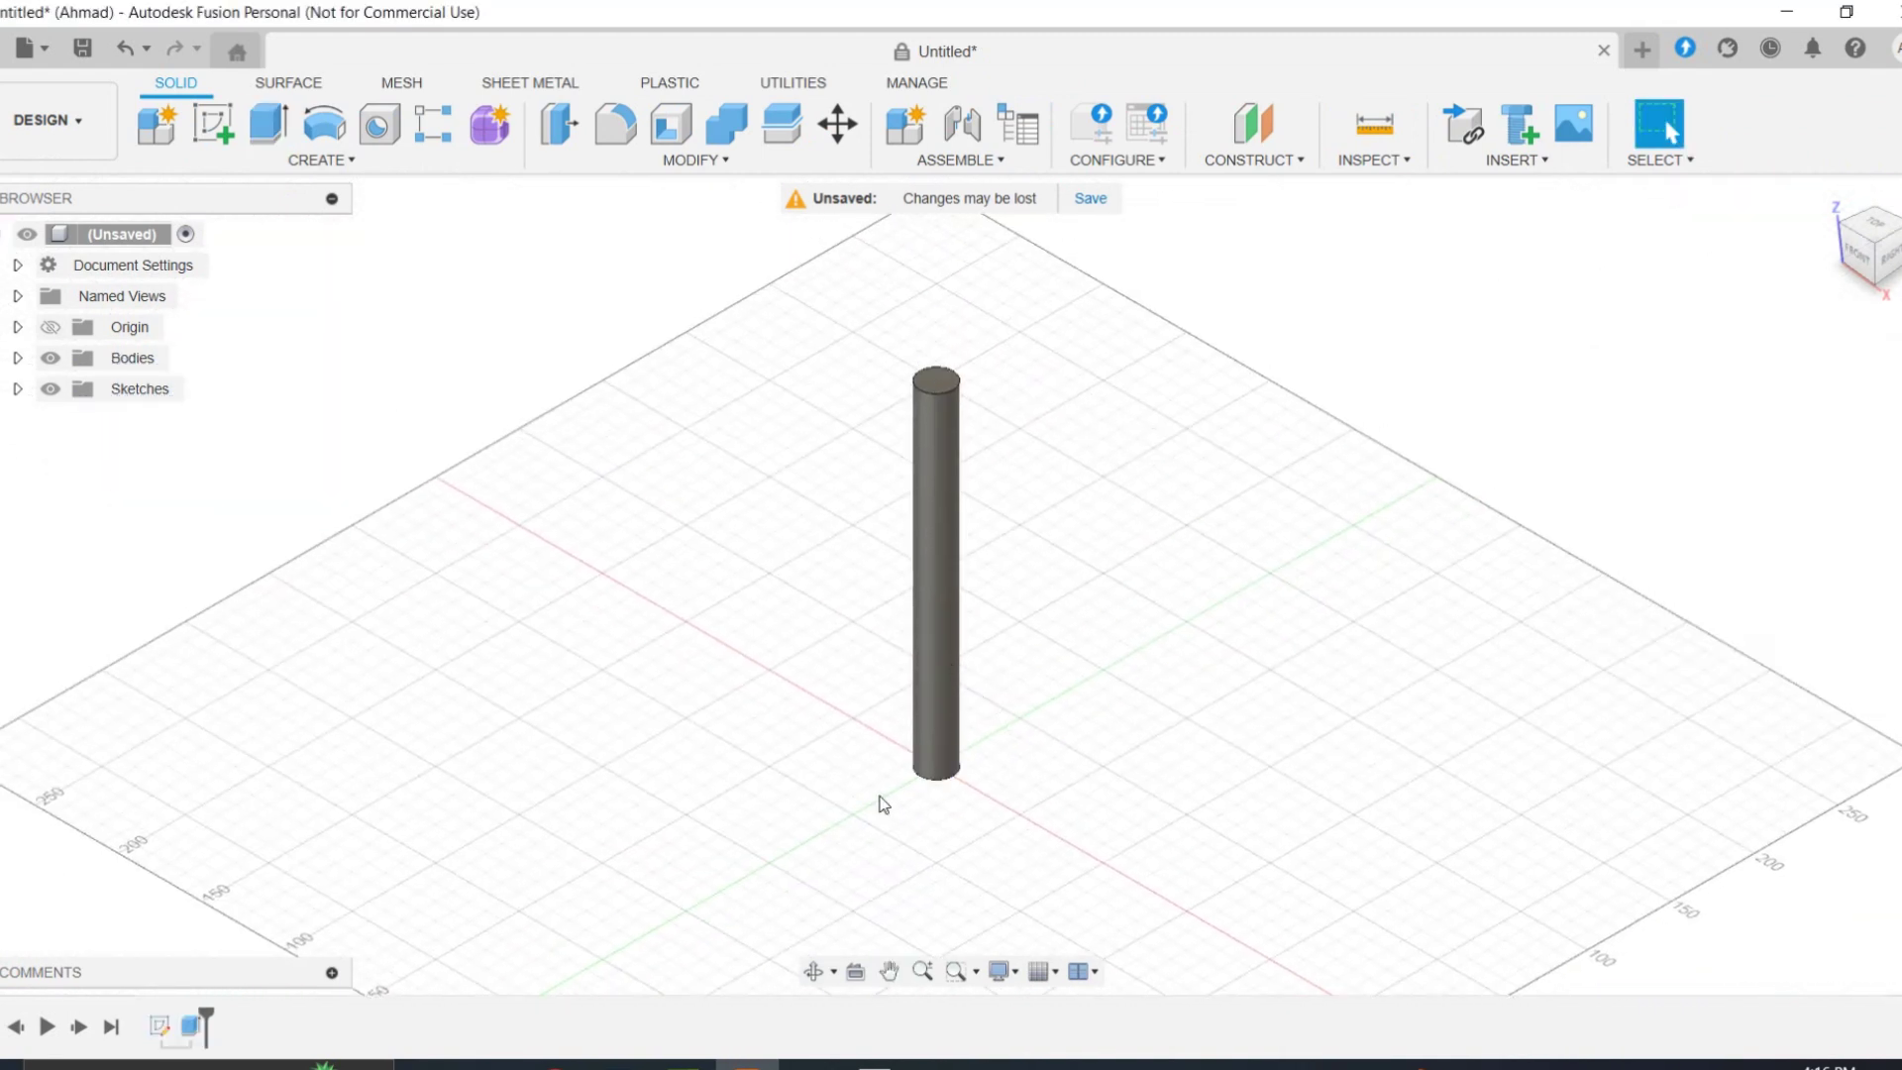
Step: Fillet the cylinder's bottom edge with a 10 mm radius
click(601, 137)
click(941, 782)
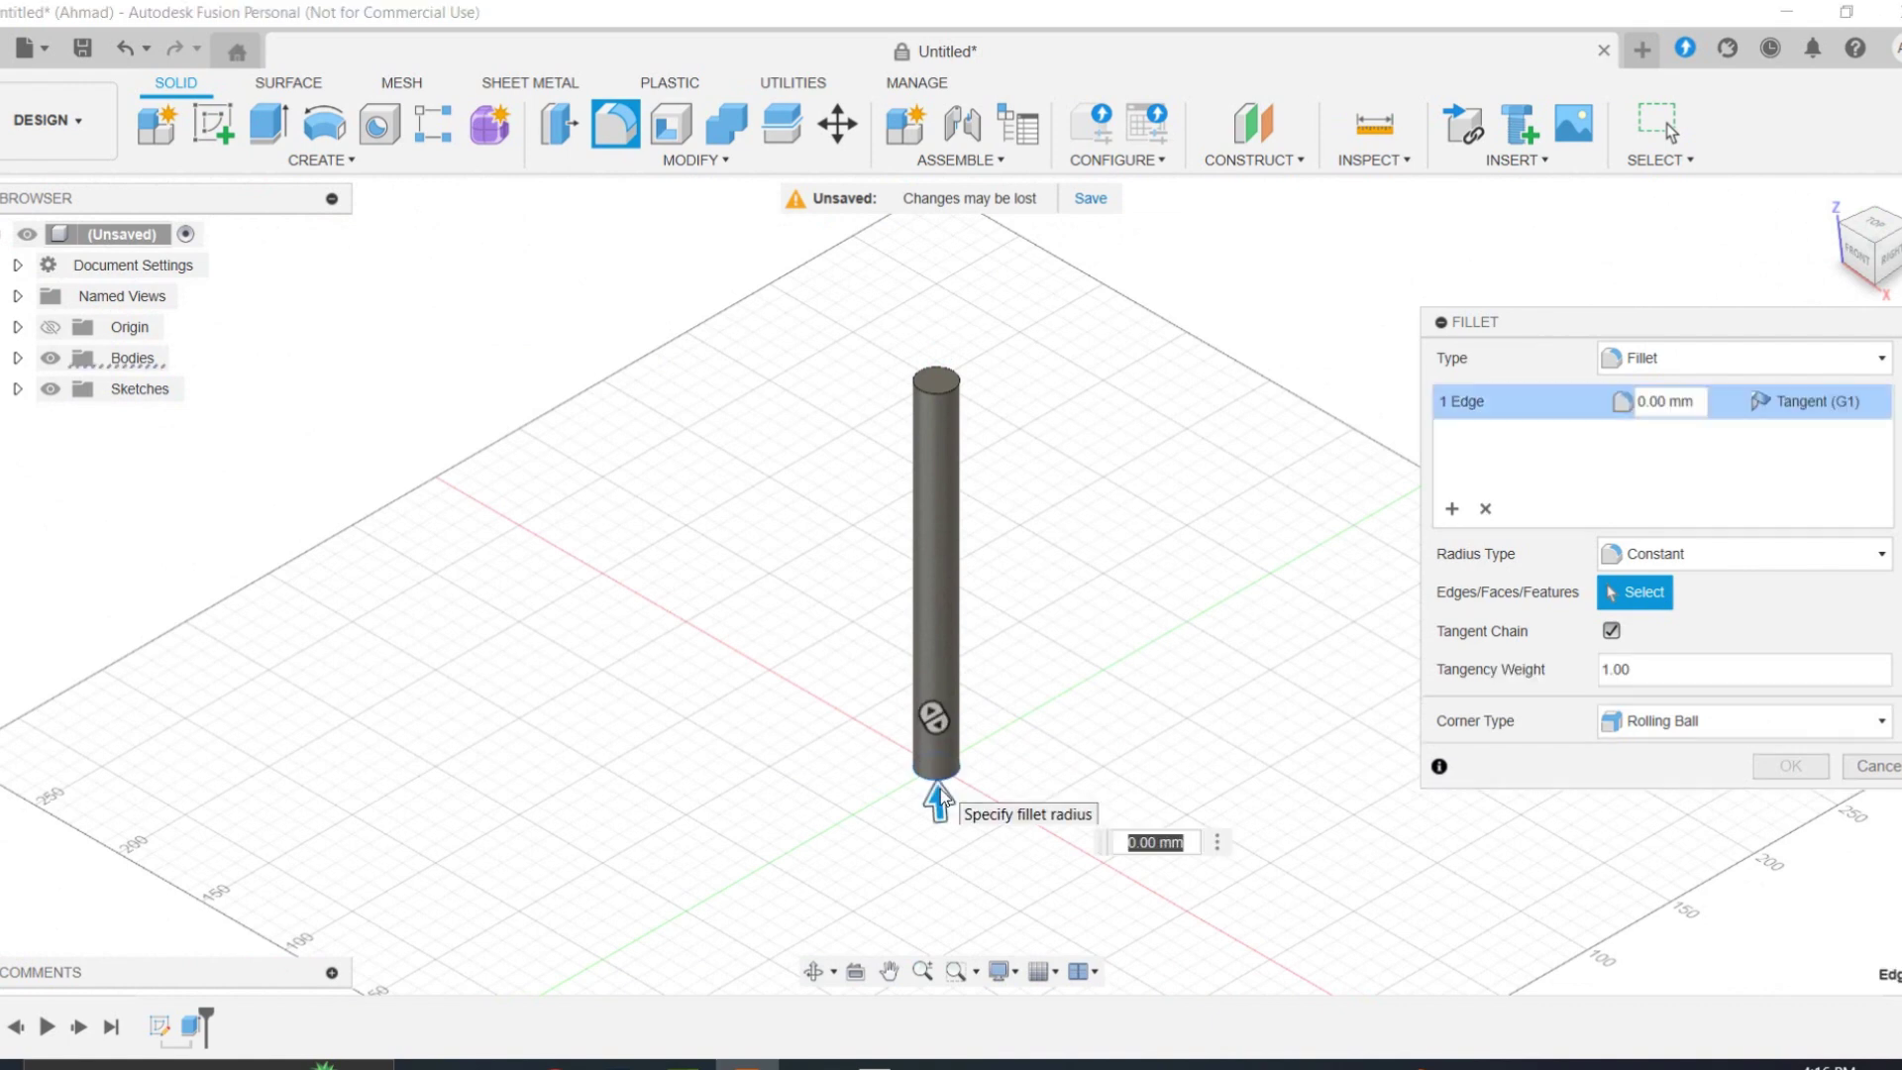
drag(939, 809, 939, 795)
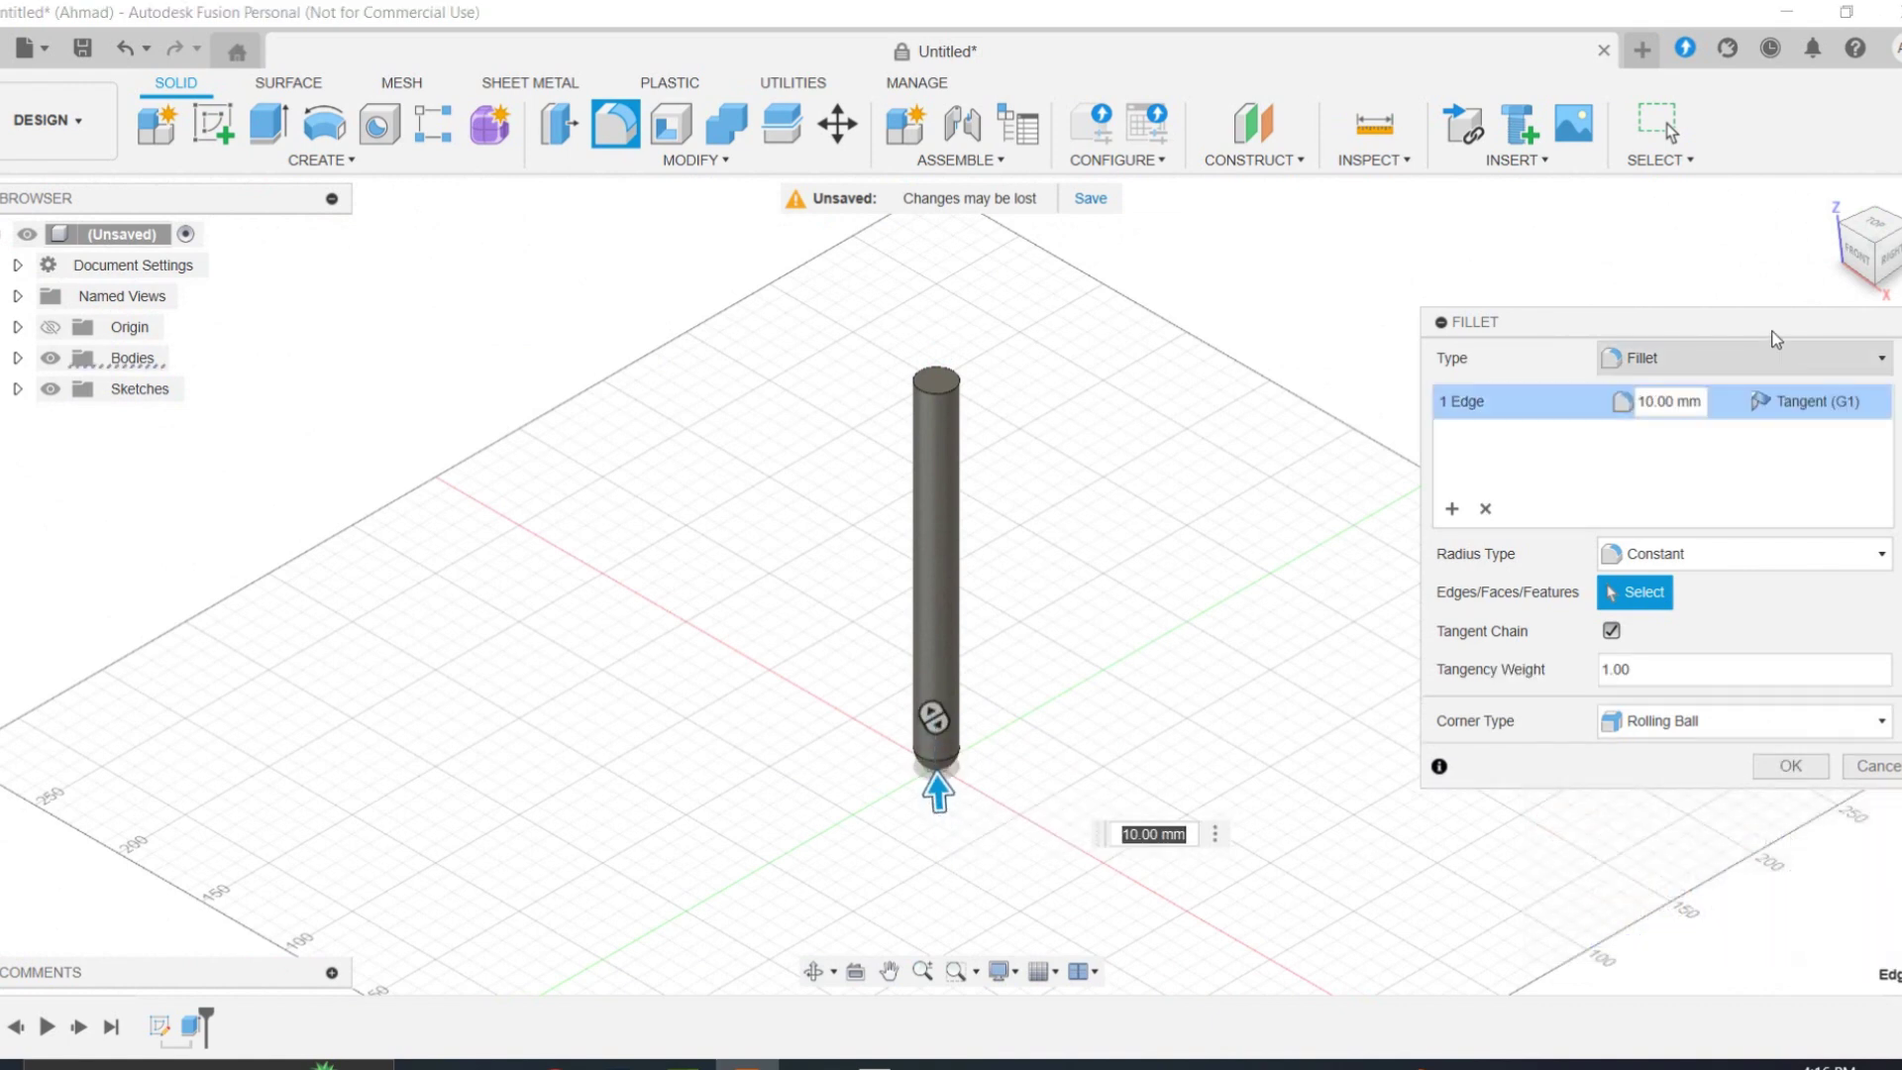
click(1857, 255)
scroll(1012, 731, up, 5)
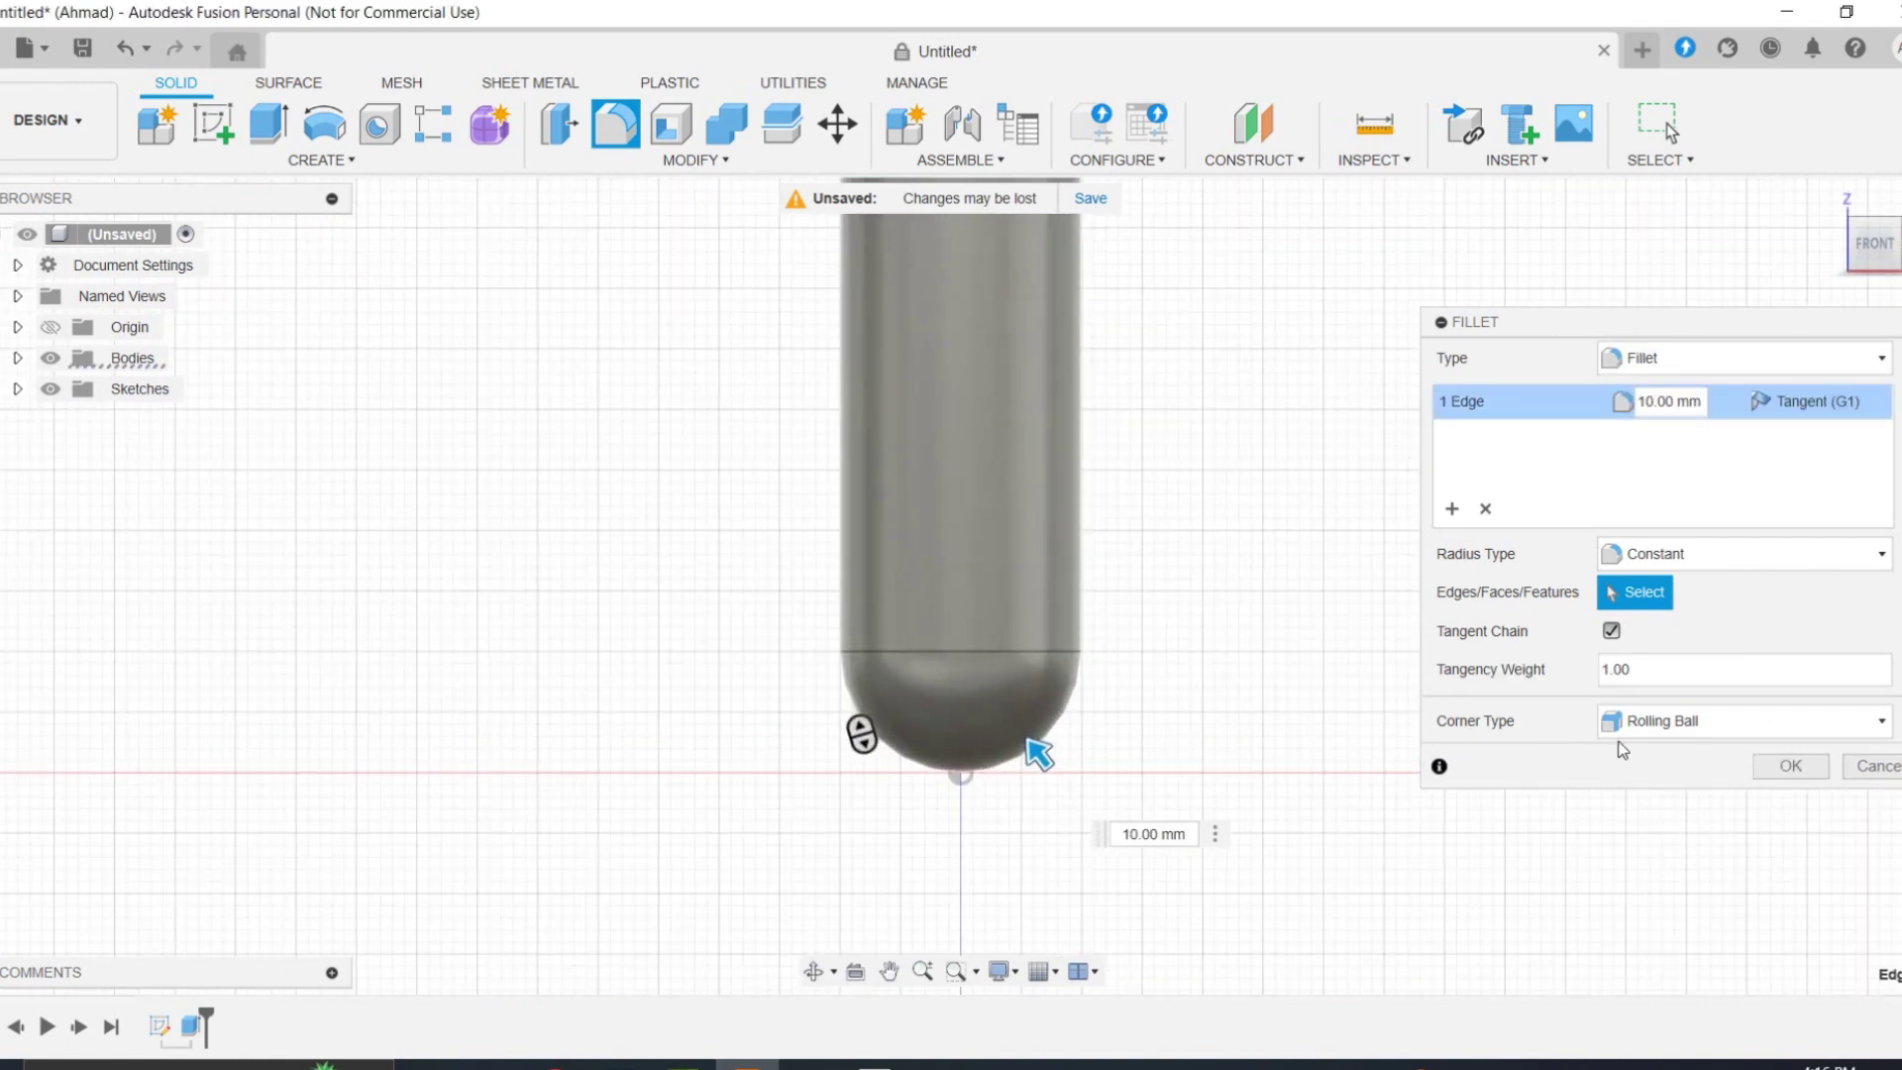
key(Return)
Step: Add a full-length modeled ISO Metric M20x2.5 thread, class 6g, right hand, to the rod's cylindrical face
scroll(929, 615, down, 5)
middle_drag(921, 450, 884, 656)
click(319, 159)
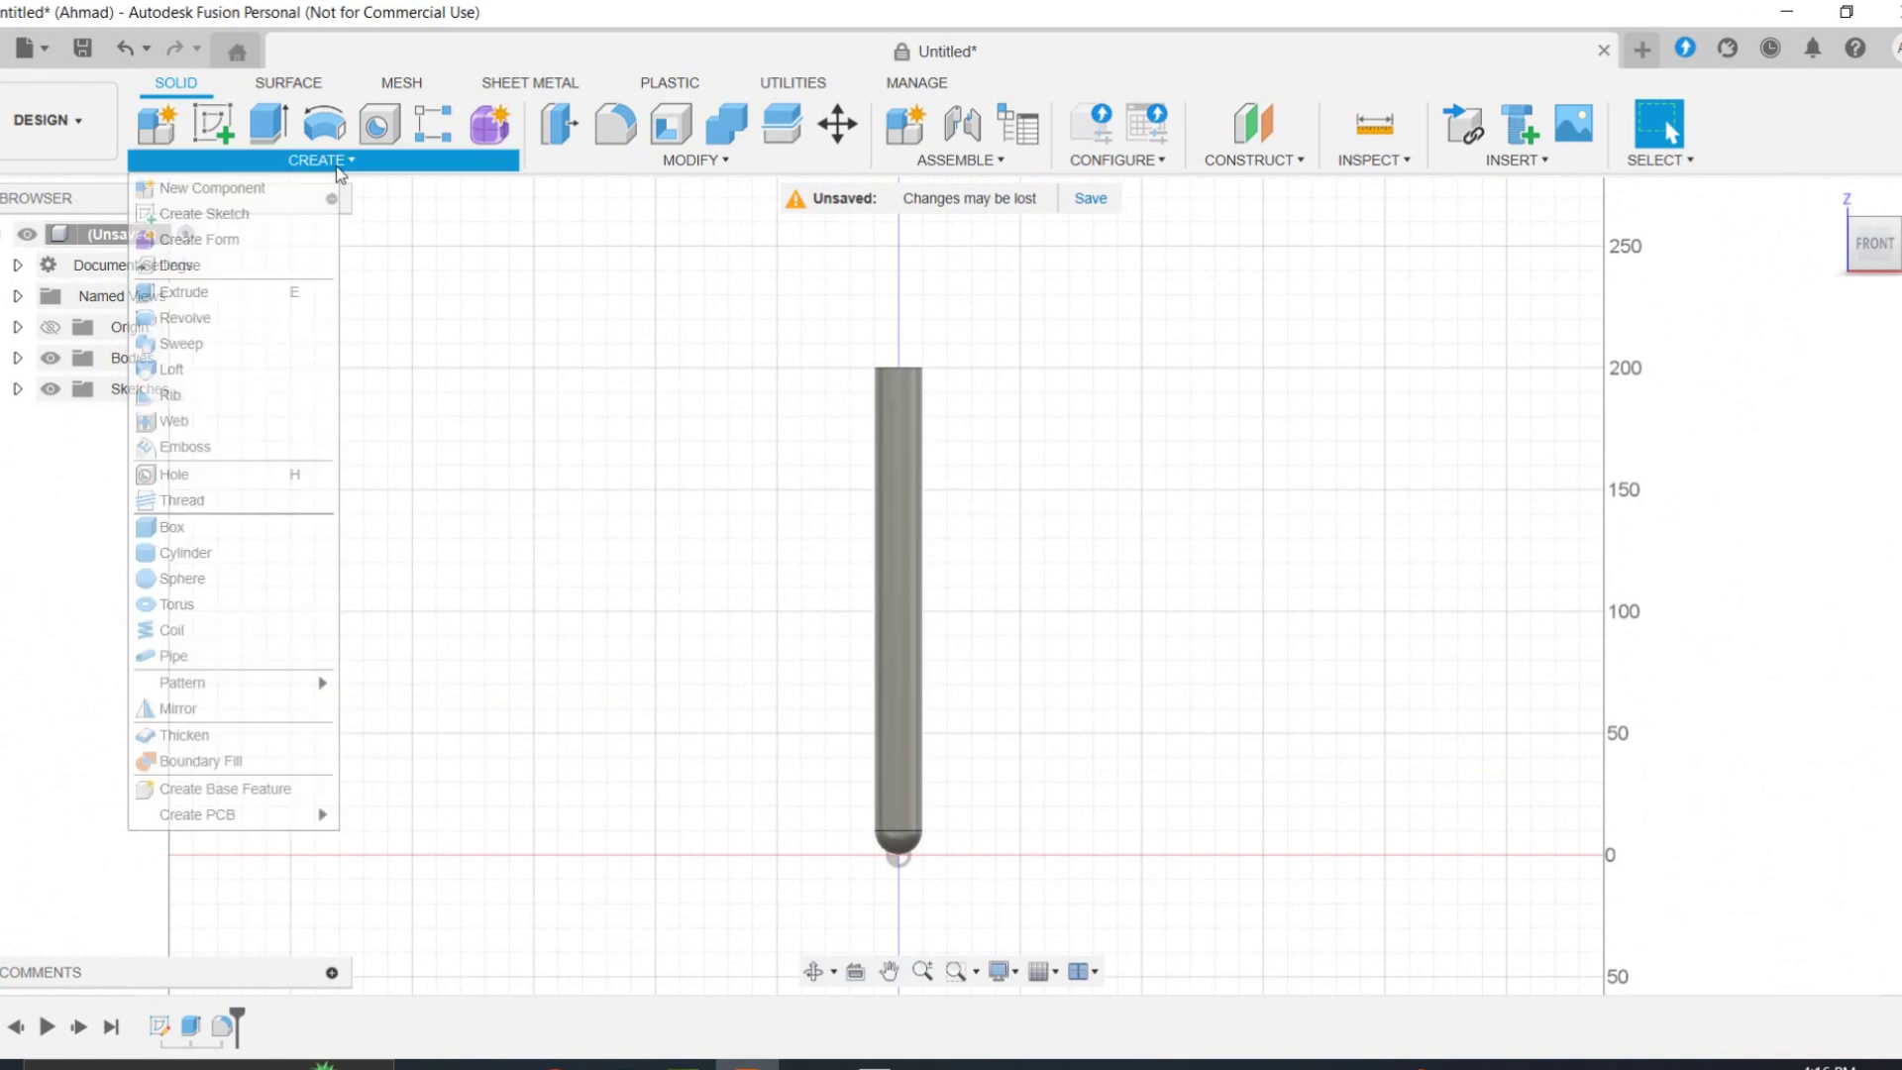
click(281, 495)
click(894, 626)
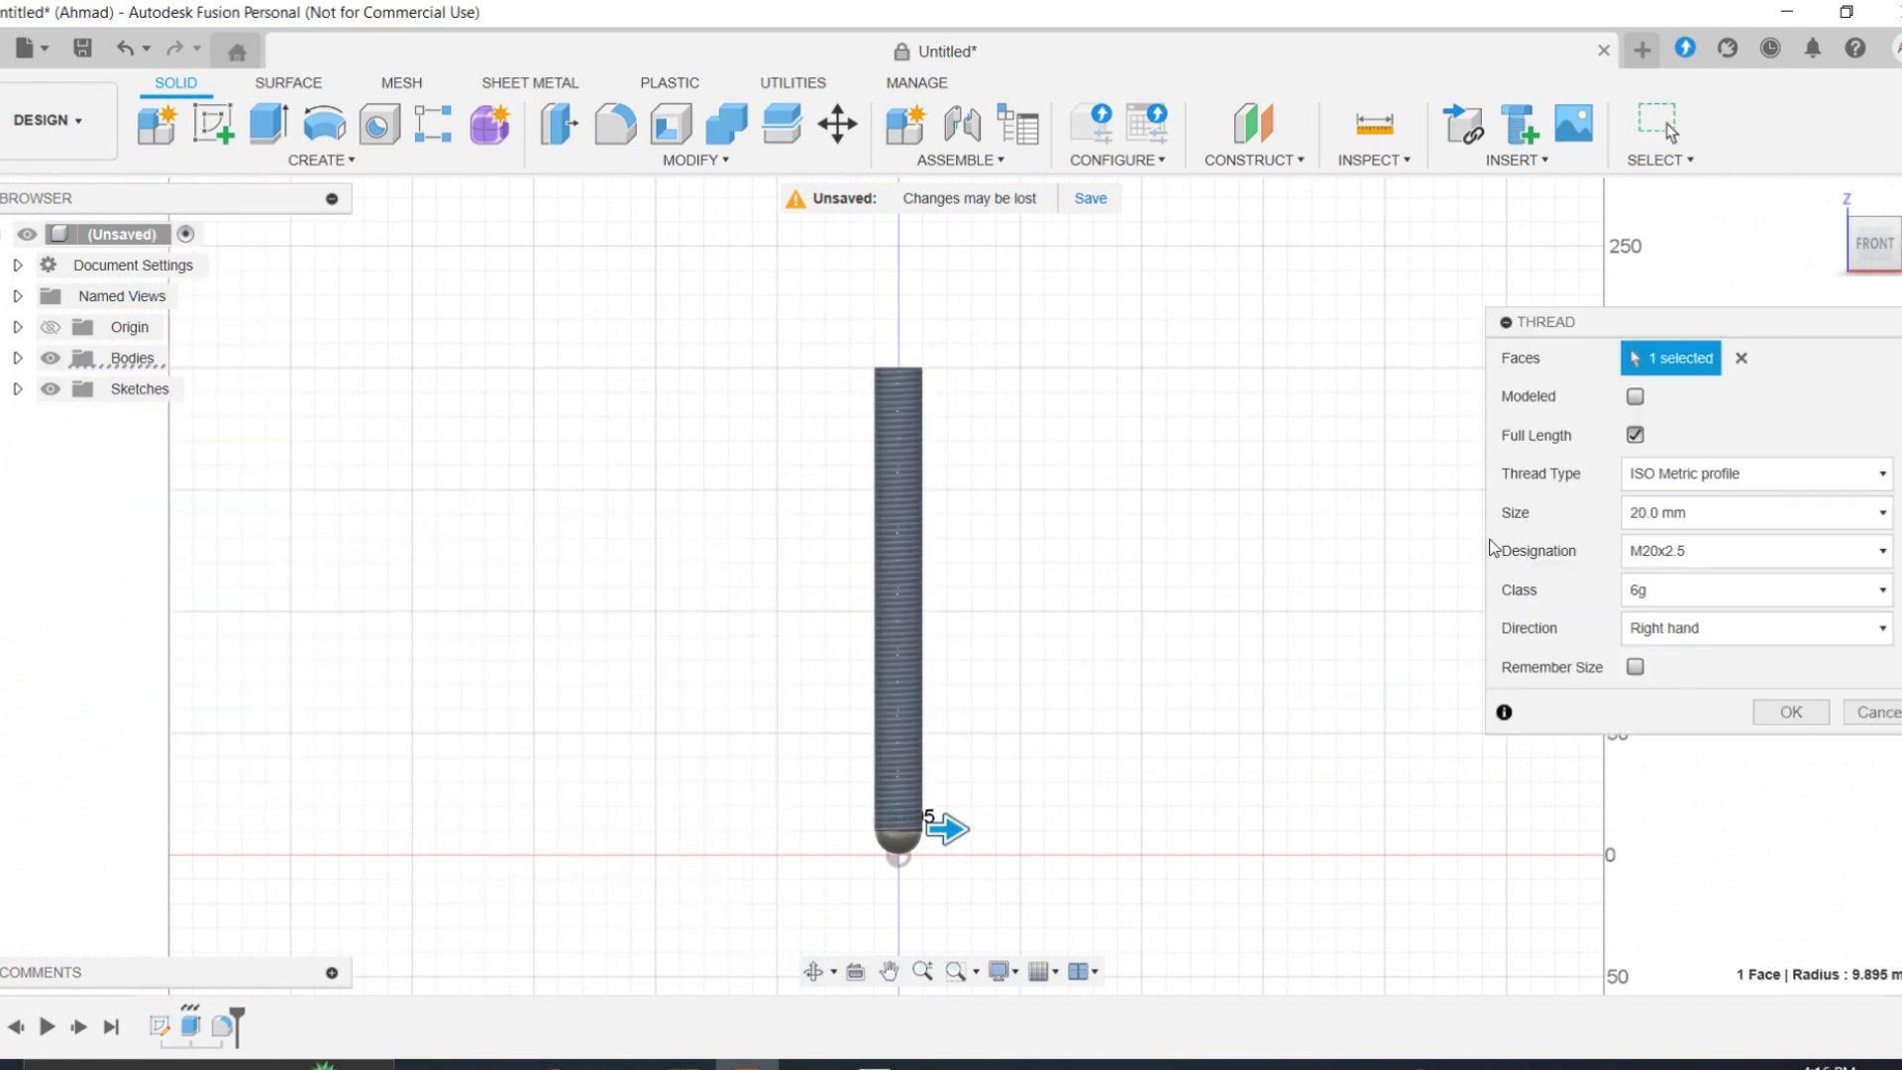
click(1635, 396)
scroll(890, 706, up, 8)
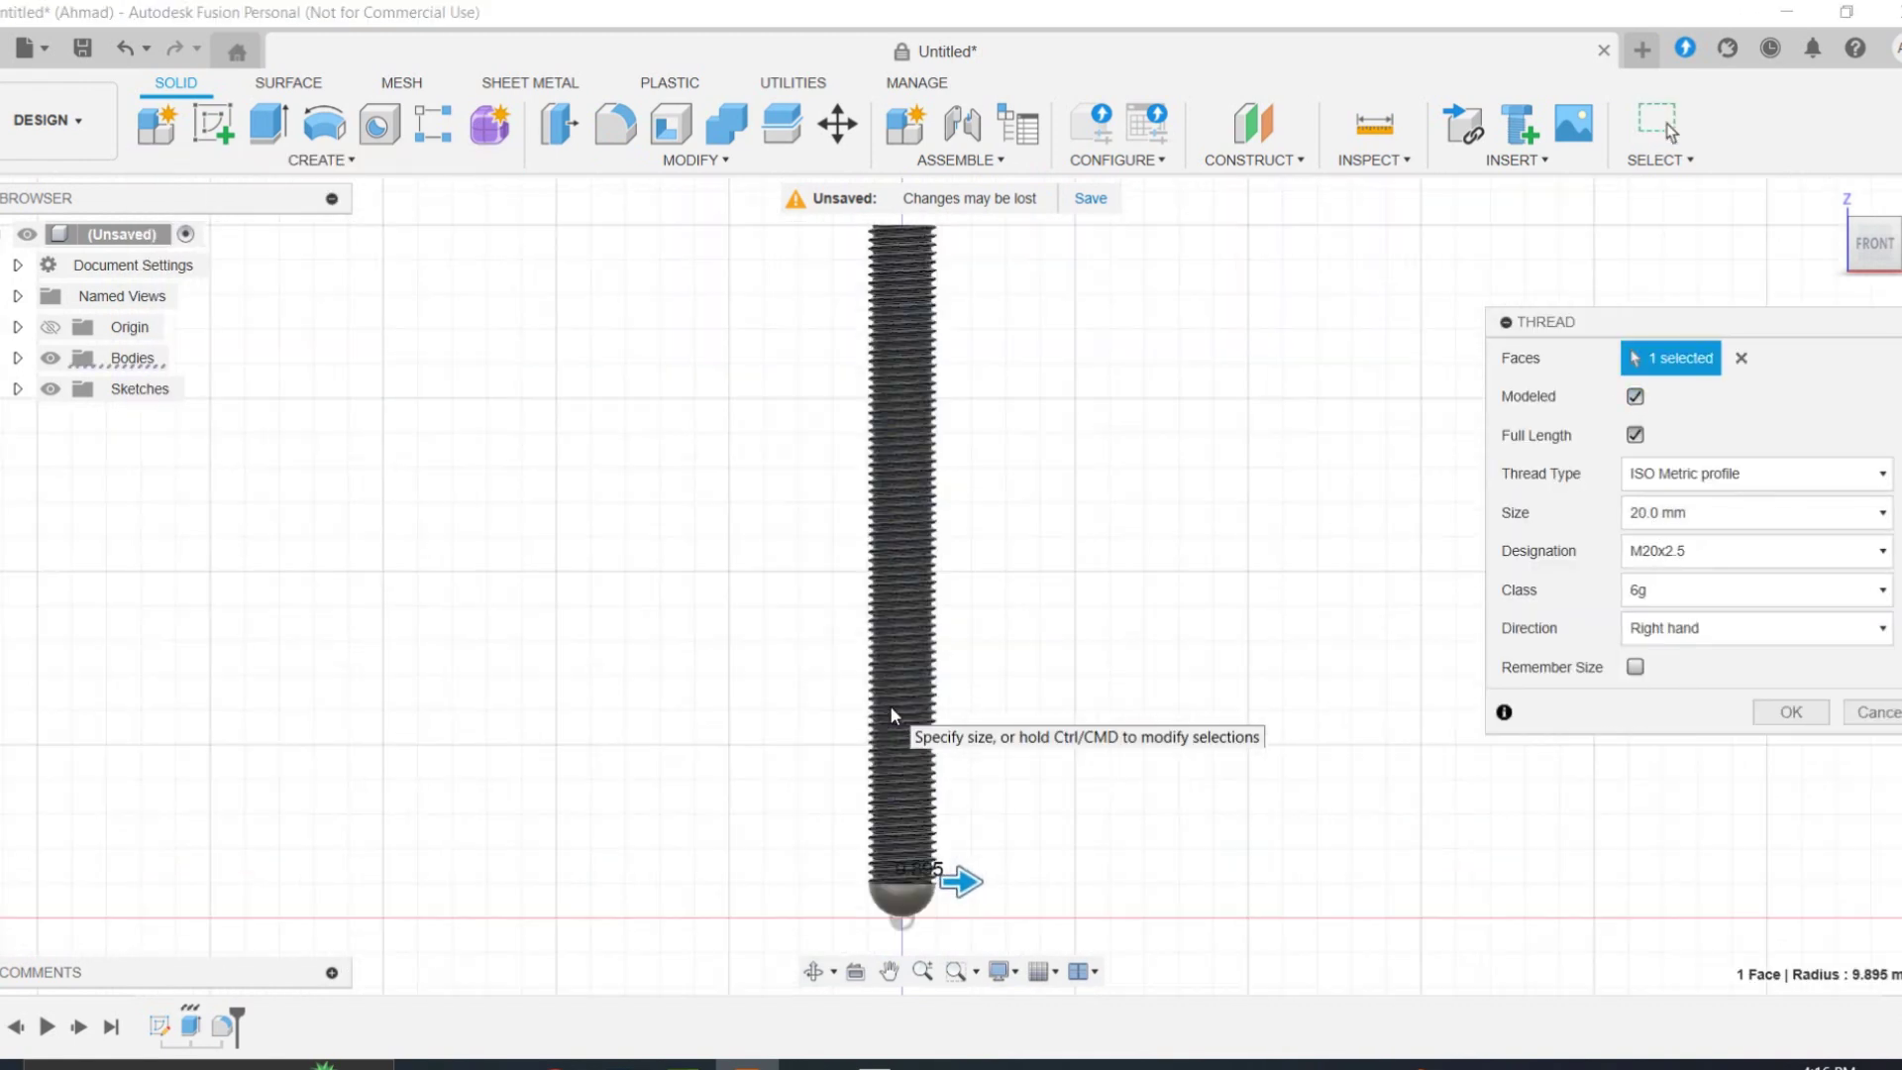
shift+middle_drag(906, 675, 974, 741)
scroll(897, 772, down, 8)
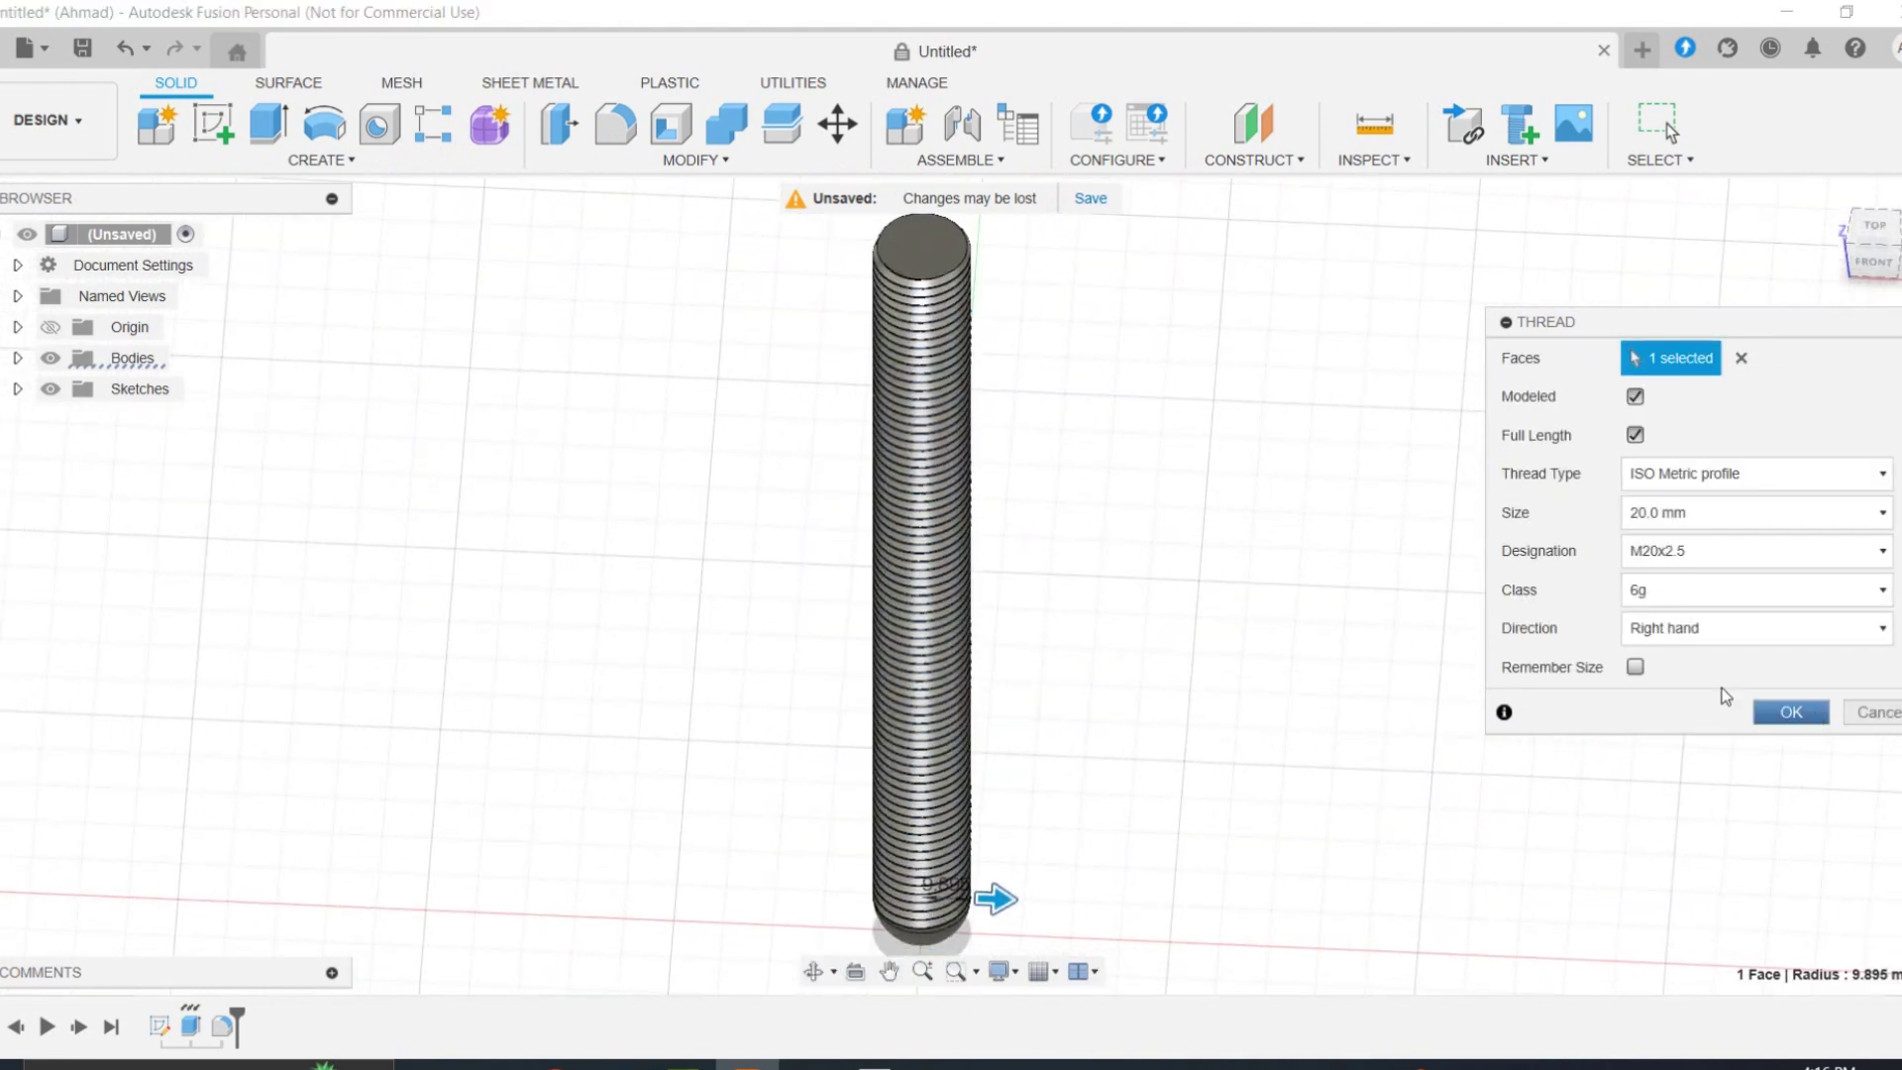
click(1790, 712)
Step: Sketch a circle about 35 mm in diameter on the horizontal plane, centred on the rod's axis
click(1874, 228)
click(213, 124)
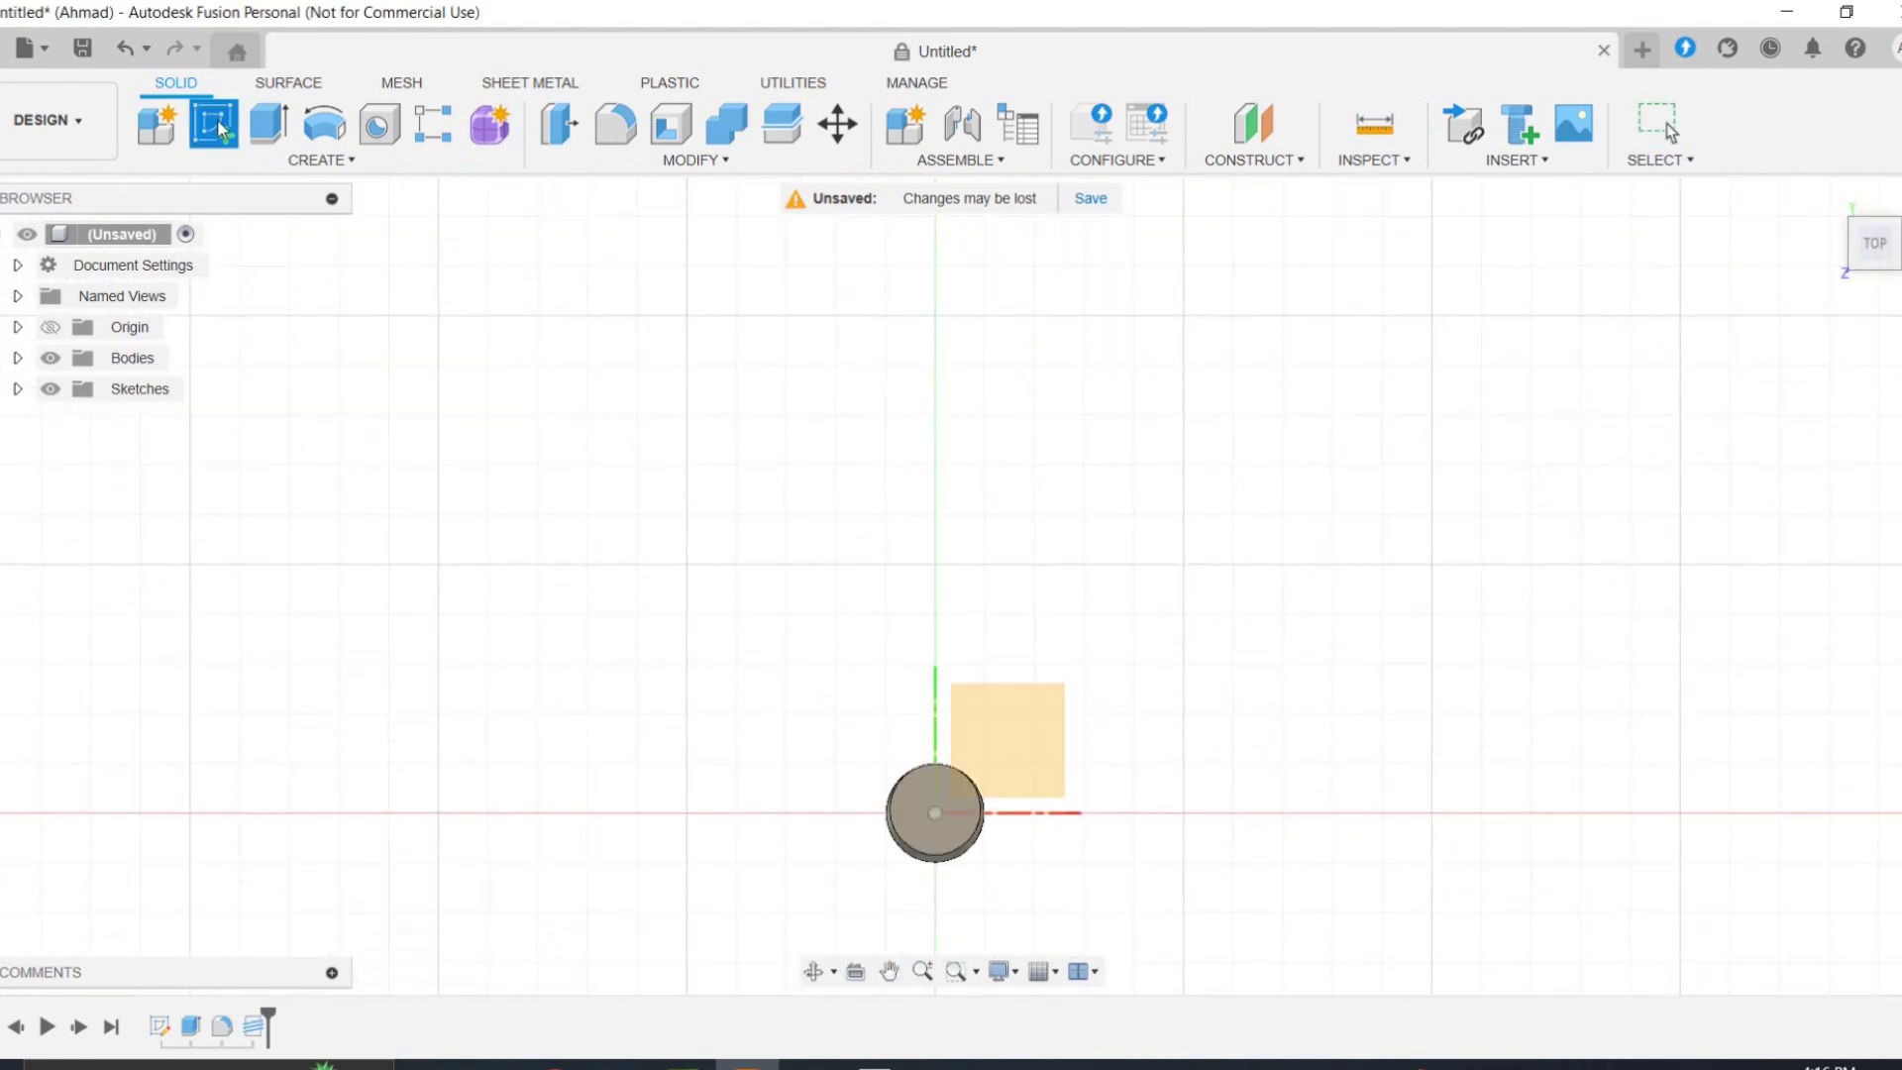
click(1051, 752)
key(c)
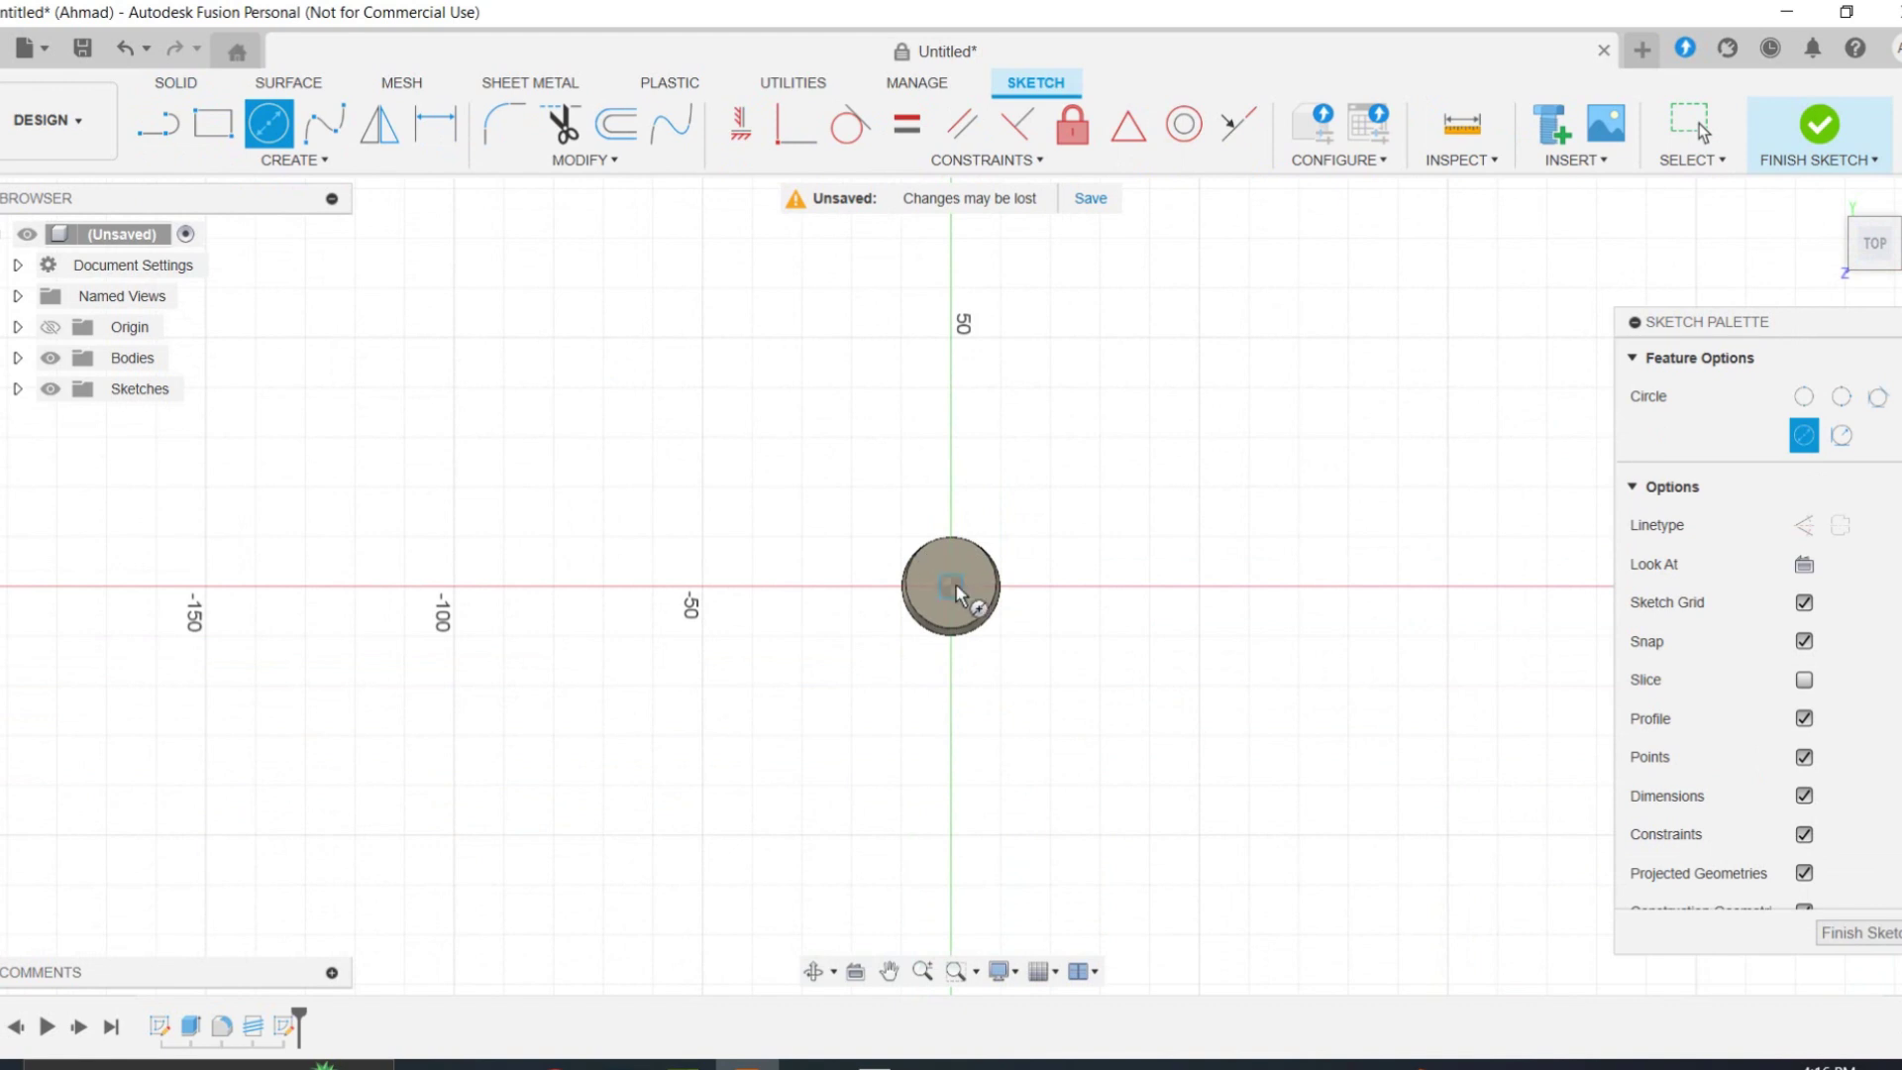
click(1038, 587)
click(1852, 932)
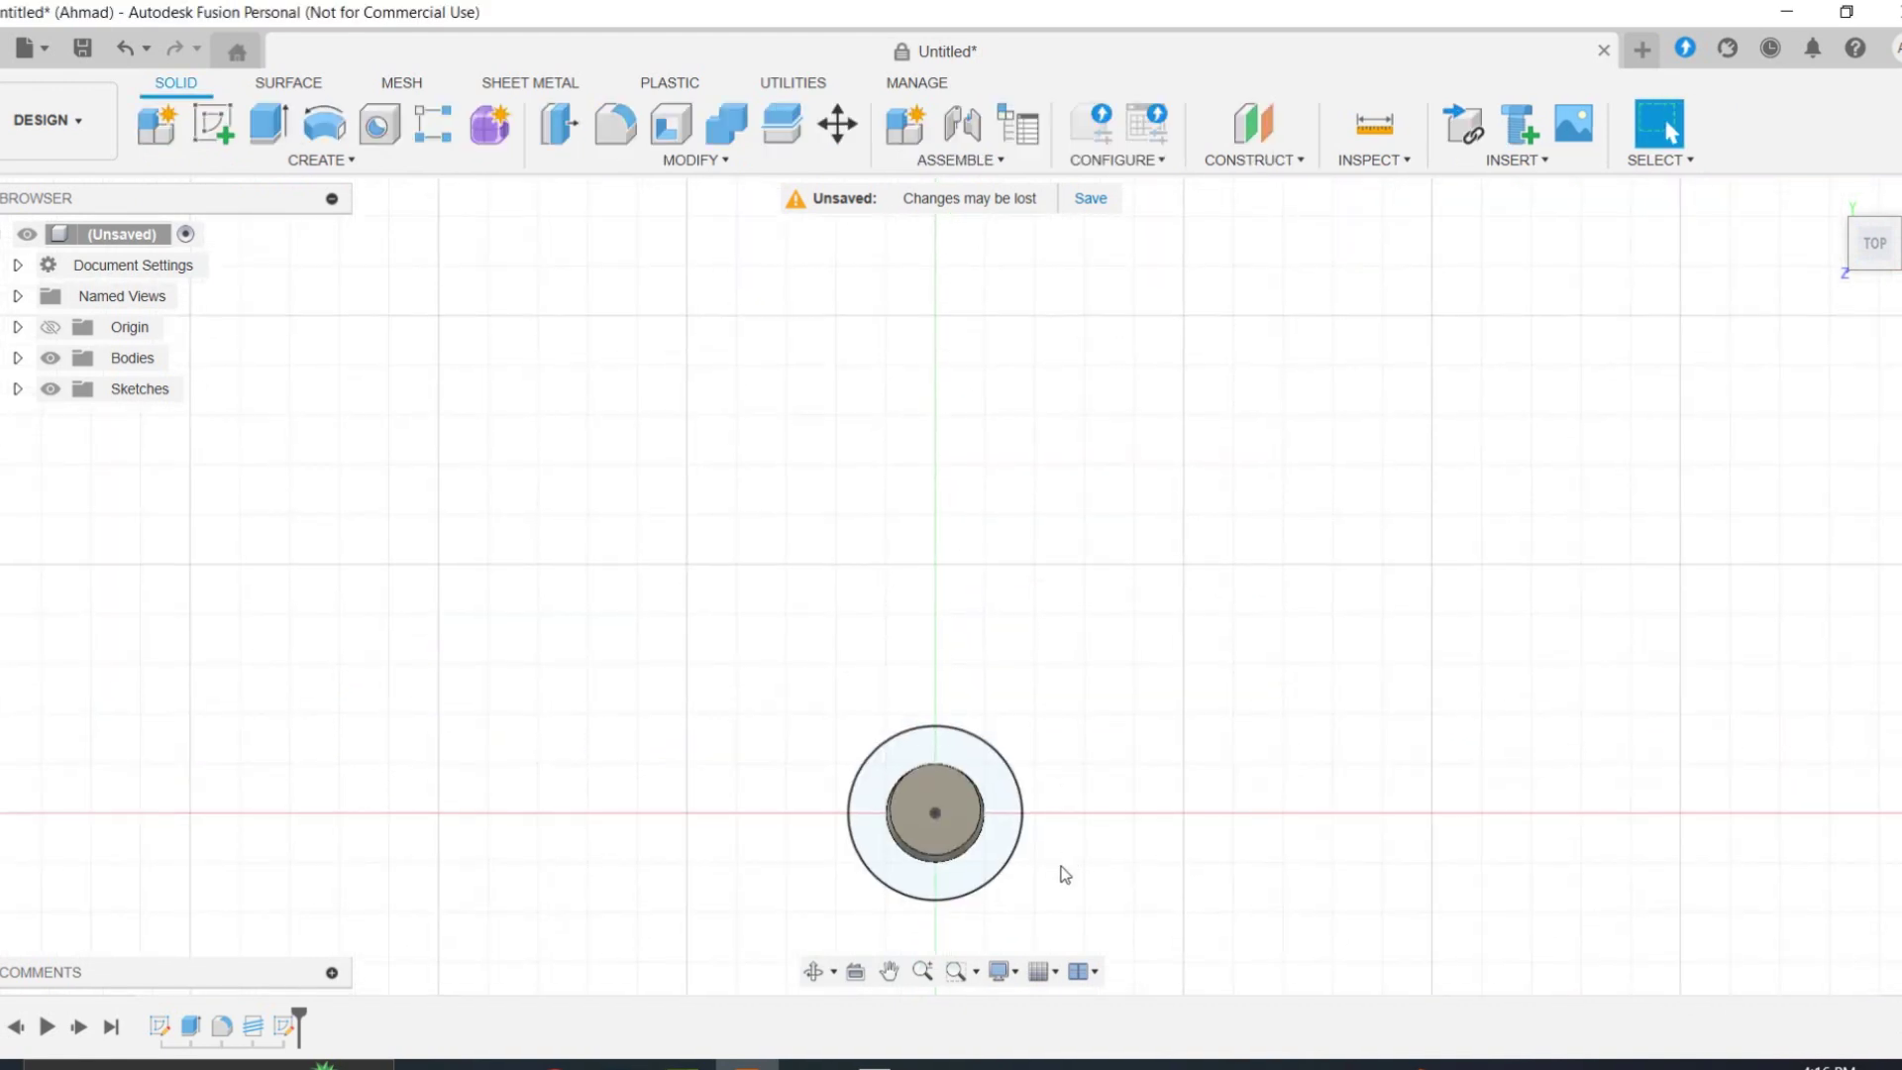
Step: Extrude the circle around the rod's rounded end about 12 mm upward as a new body
mouse_move(1061, 874)
shift+middle_down()
mouse_move(934, 456)
mouse_move(827, 213)
shift+middle_up()
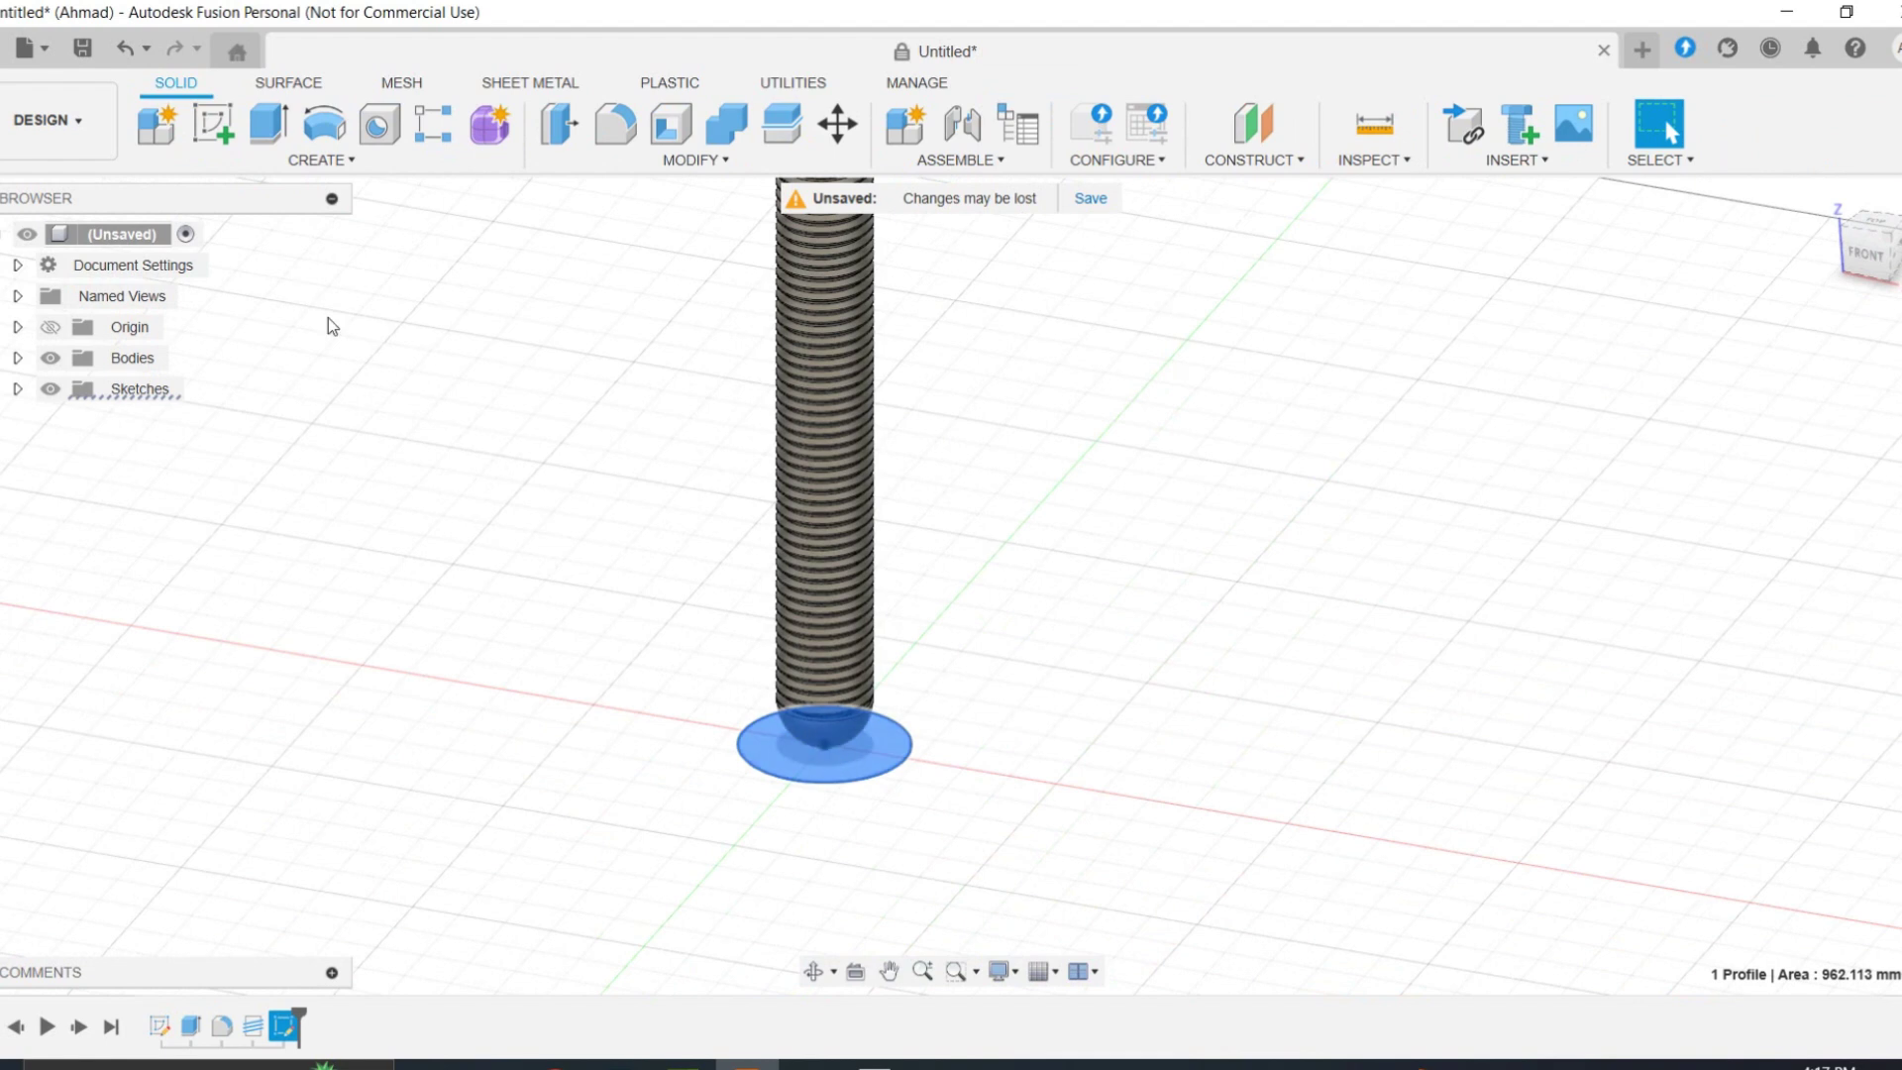
key(e)
mouse_move(830, 725)
mouse_down()
mouse_move(830, 676)
mouse_move(830, 700)
mouse_up()
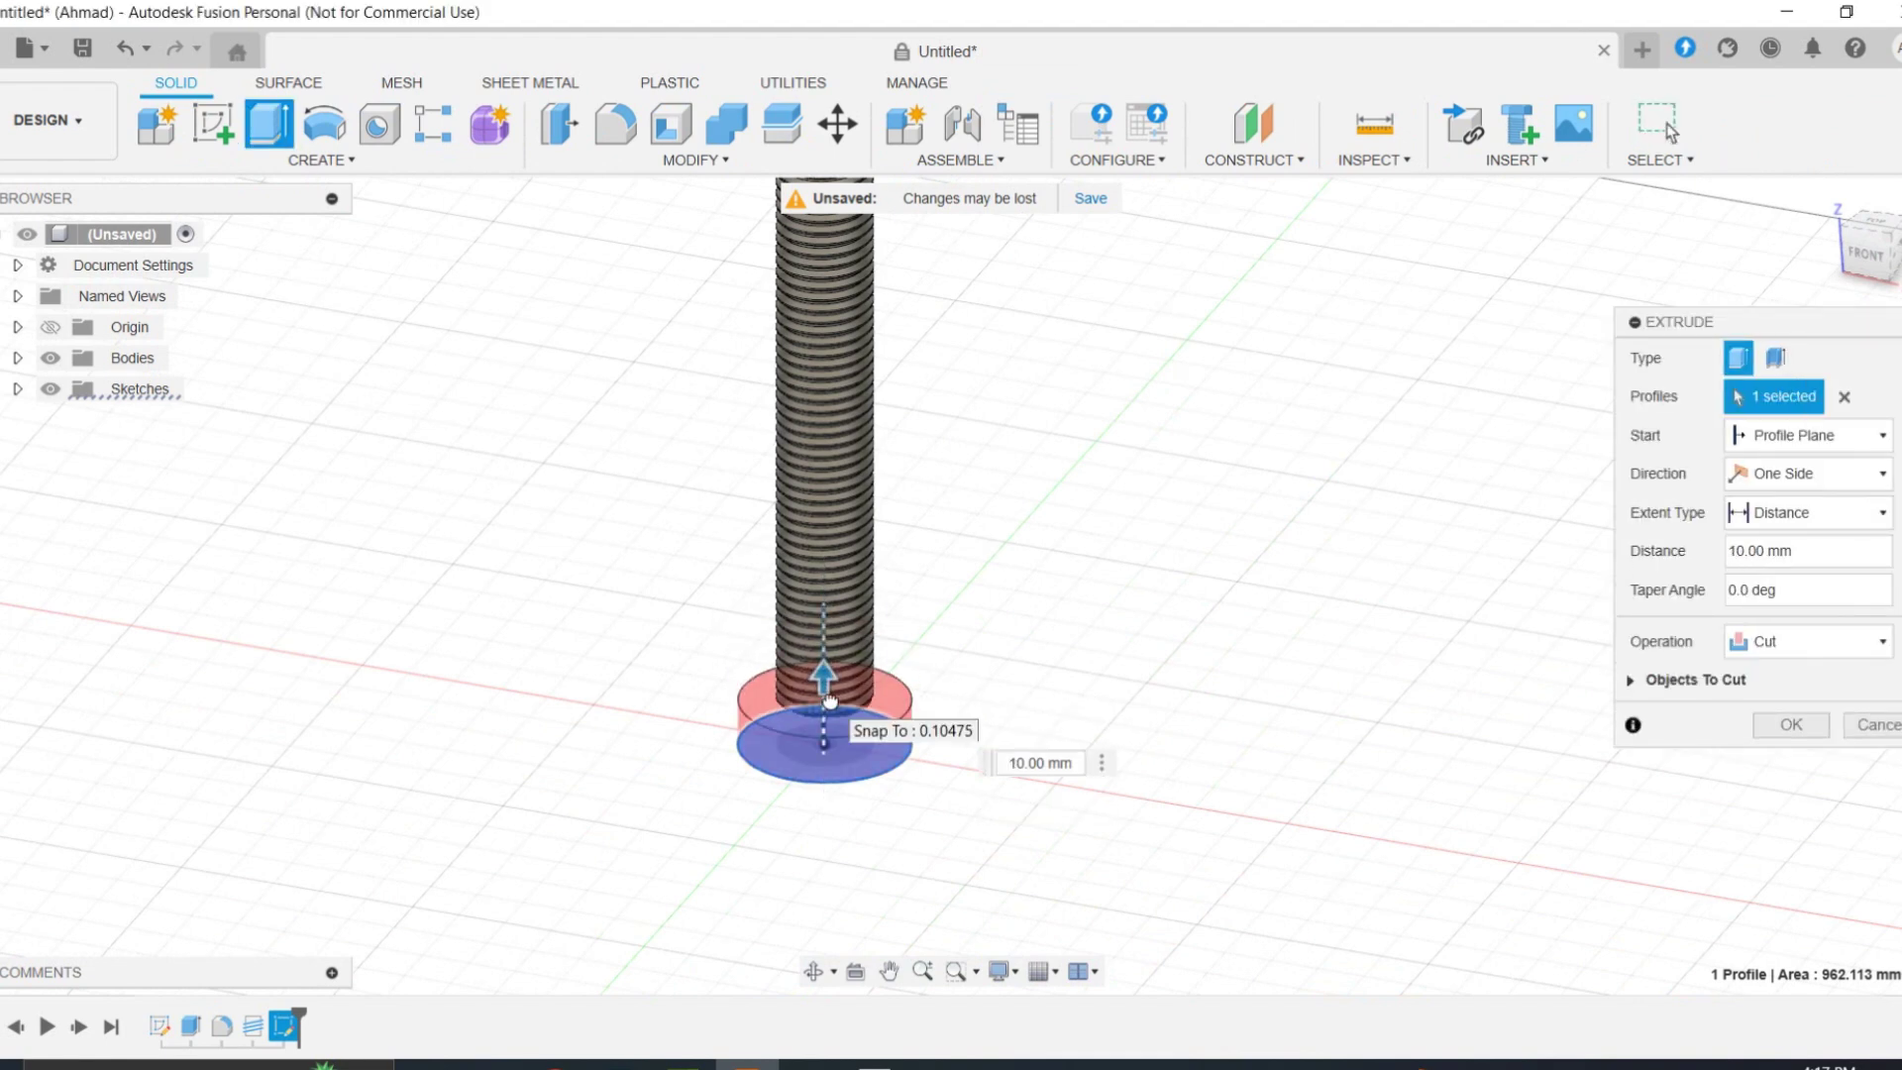
click(1767, 645)
click(1773, 748)
click(1787, 691)
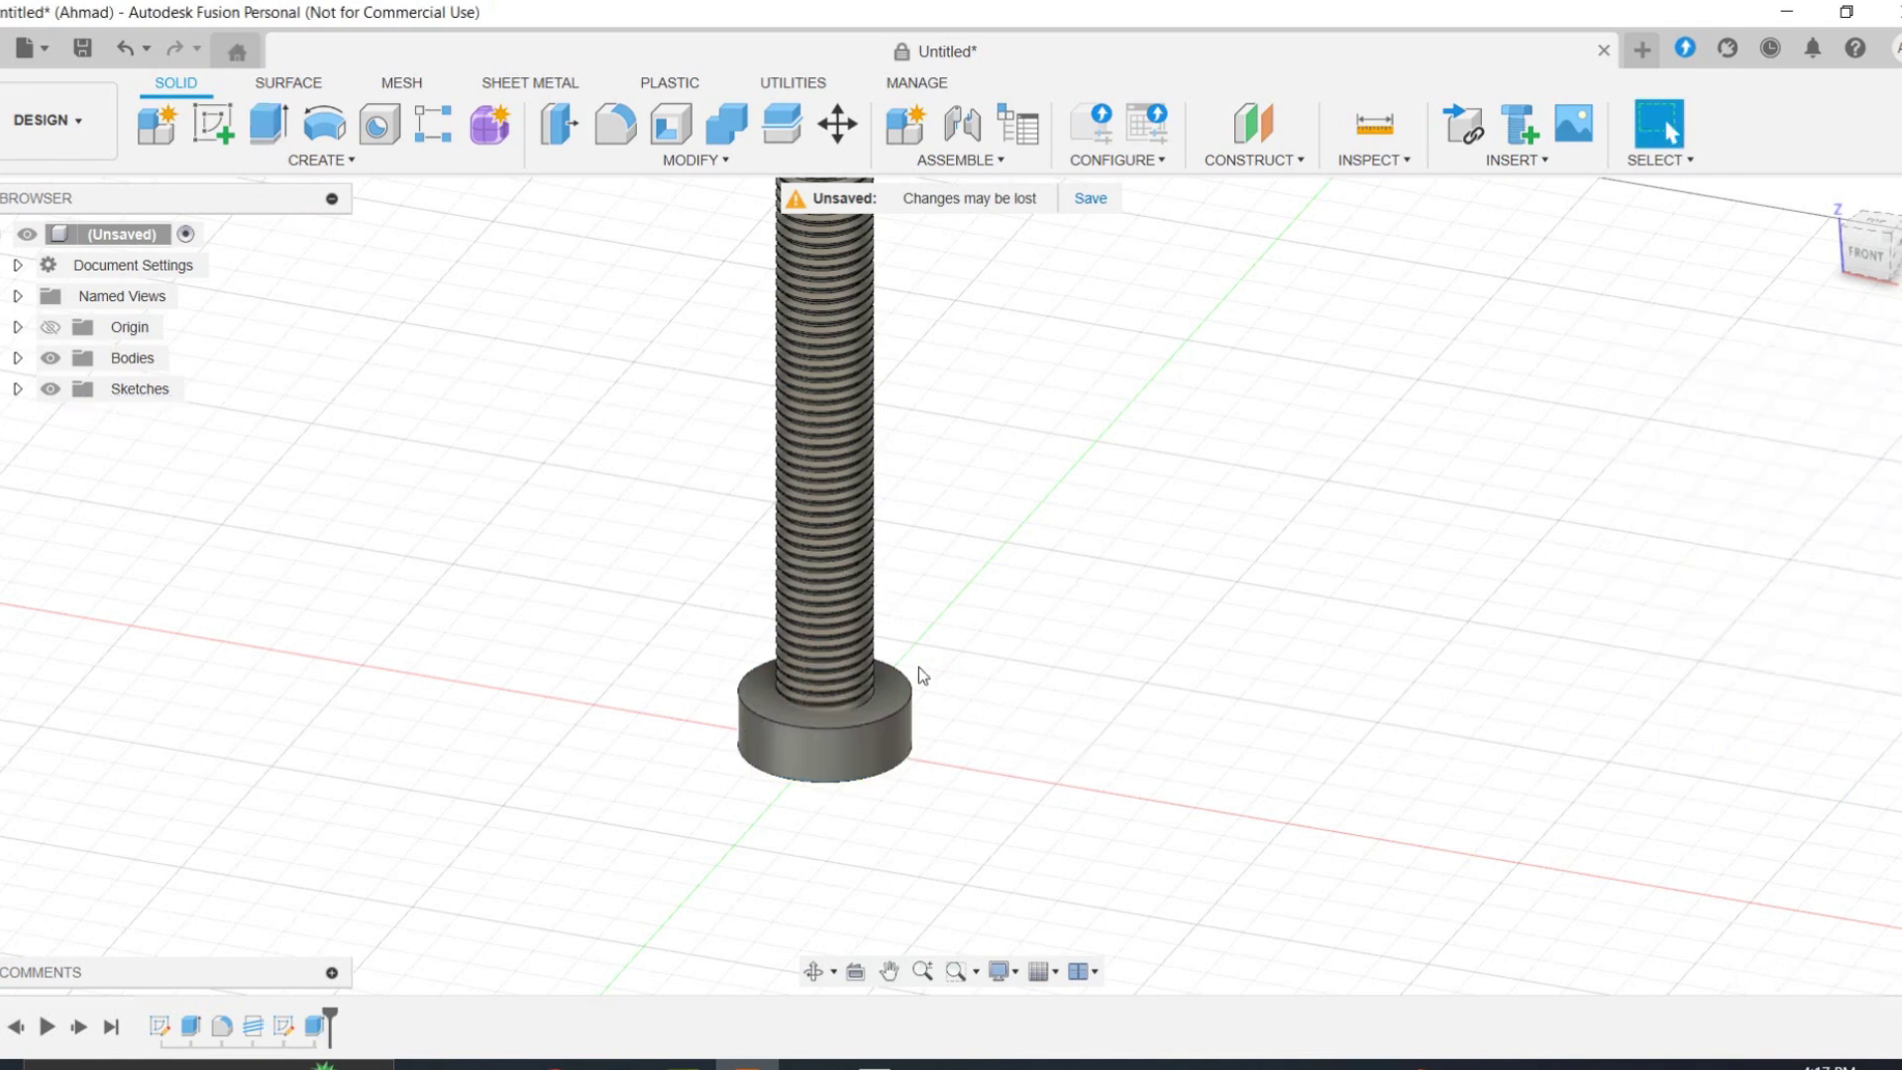
Step: Move the disc-shaped collar body 40 mm up along the threaded rod
click(1866, 258)
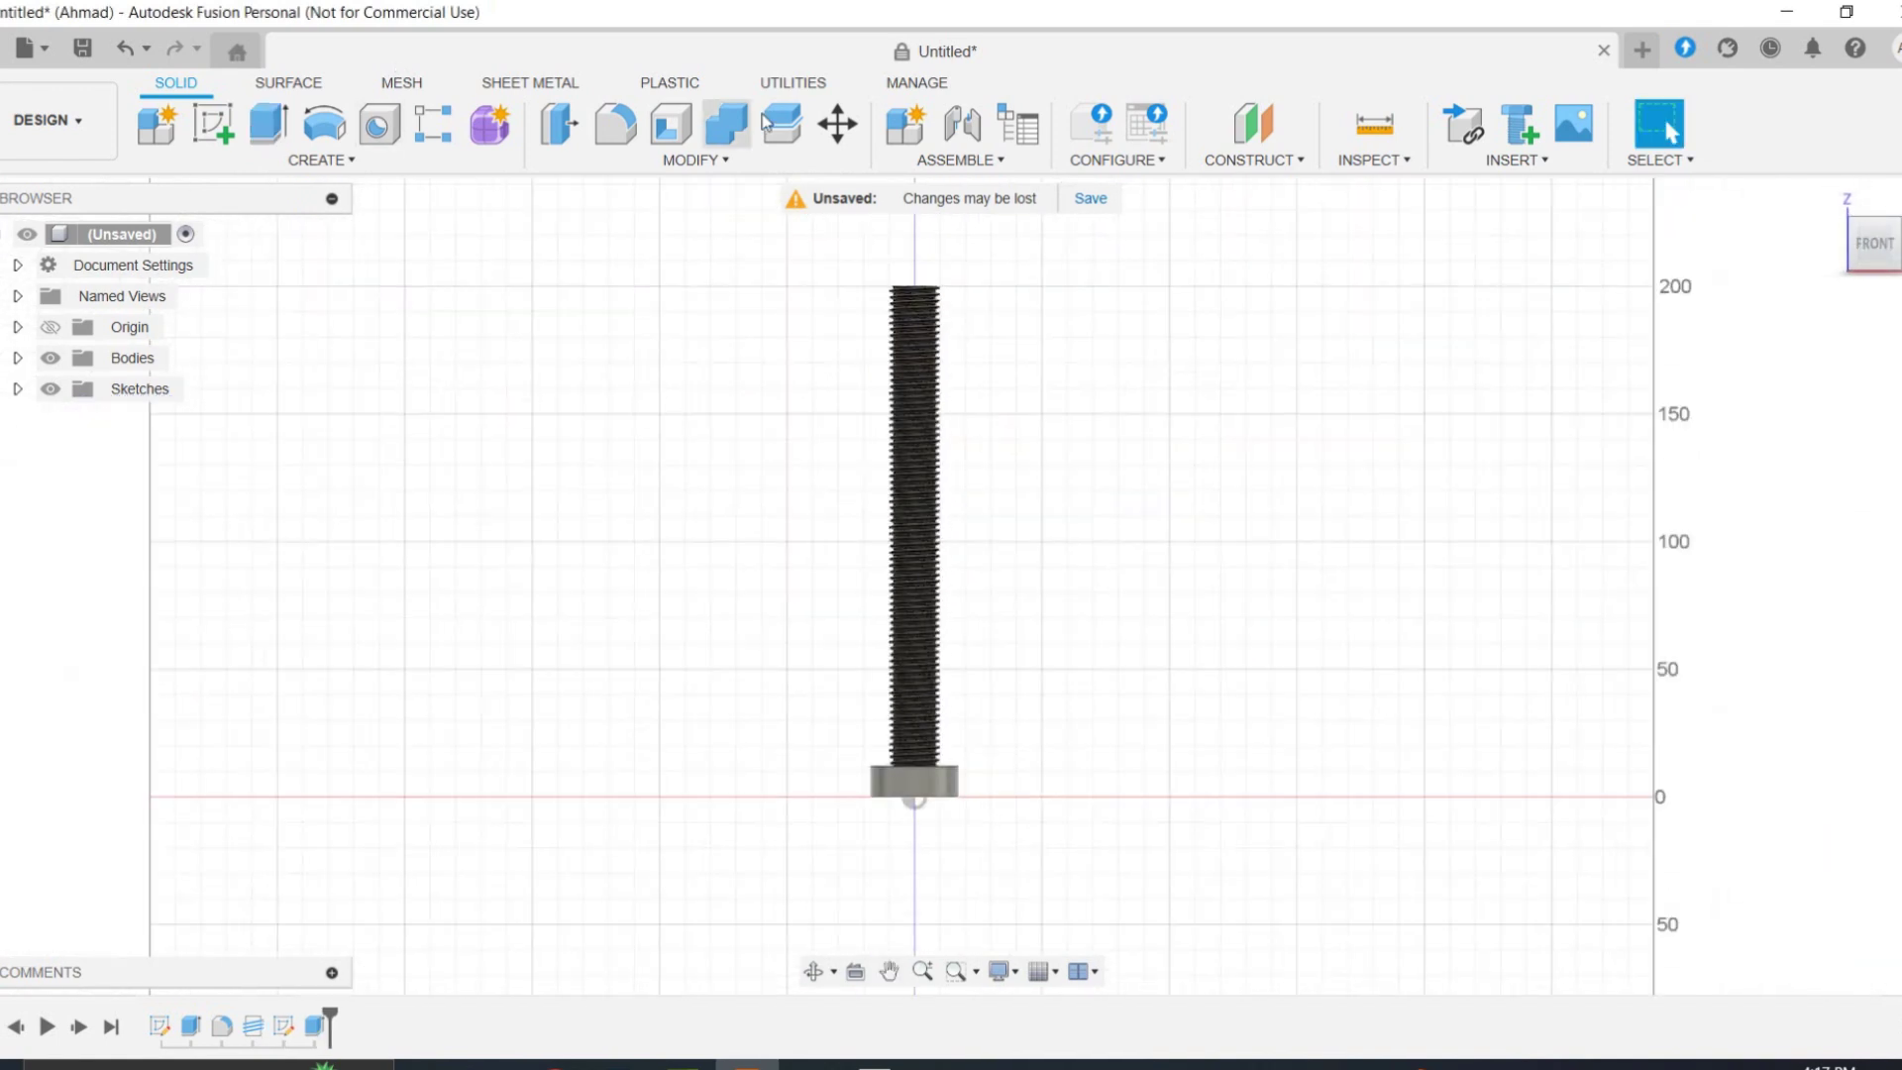
click(837, 124)
click(918, 788)
drag(913, 723, 918, 634)
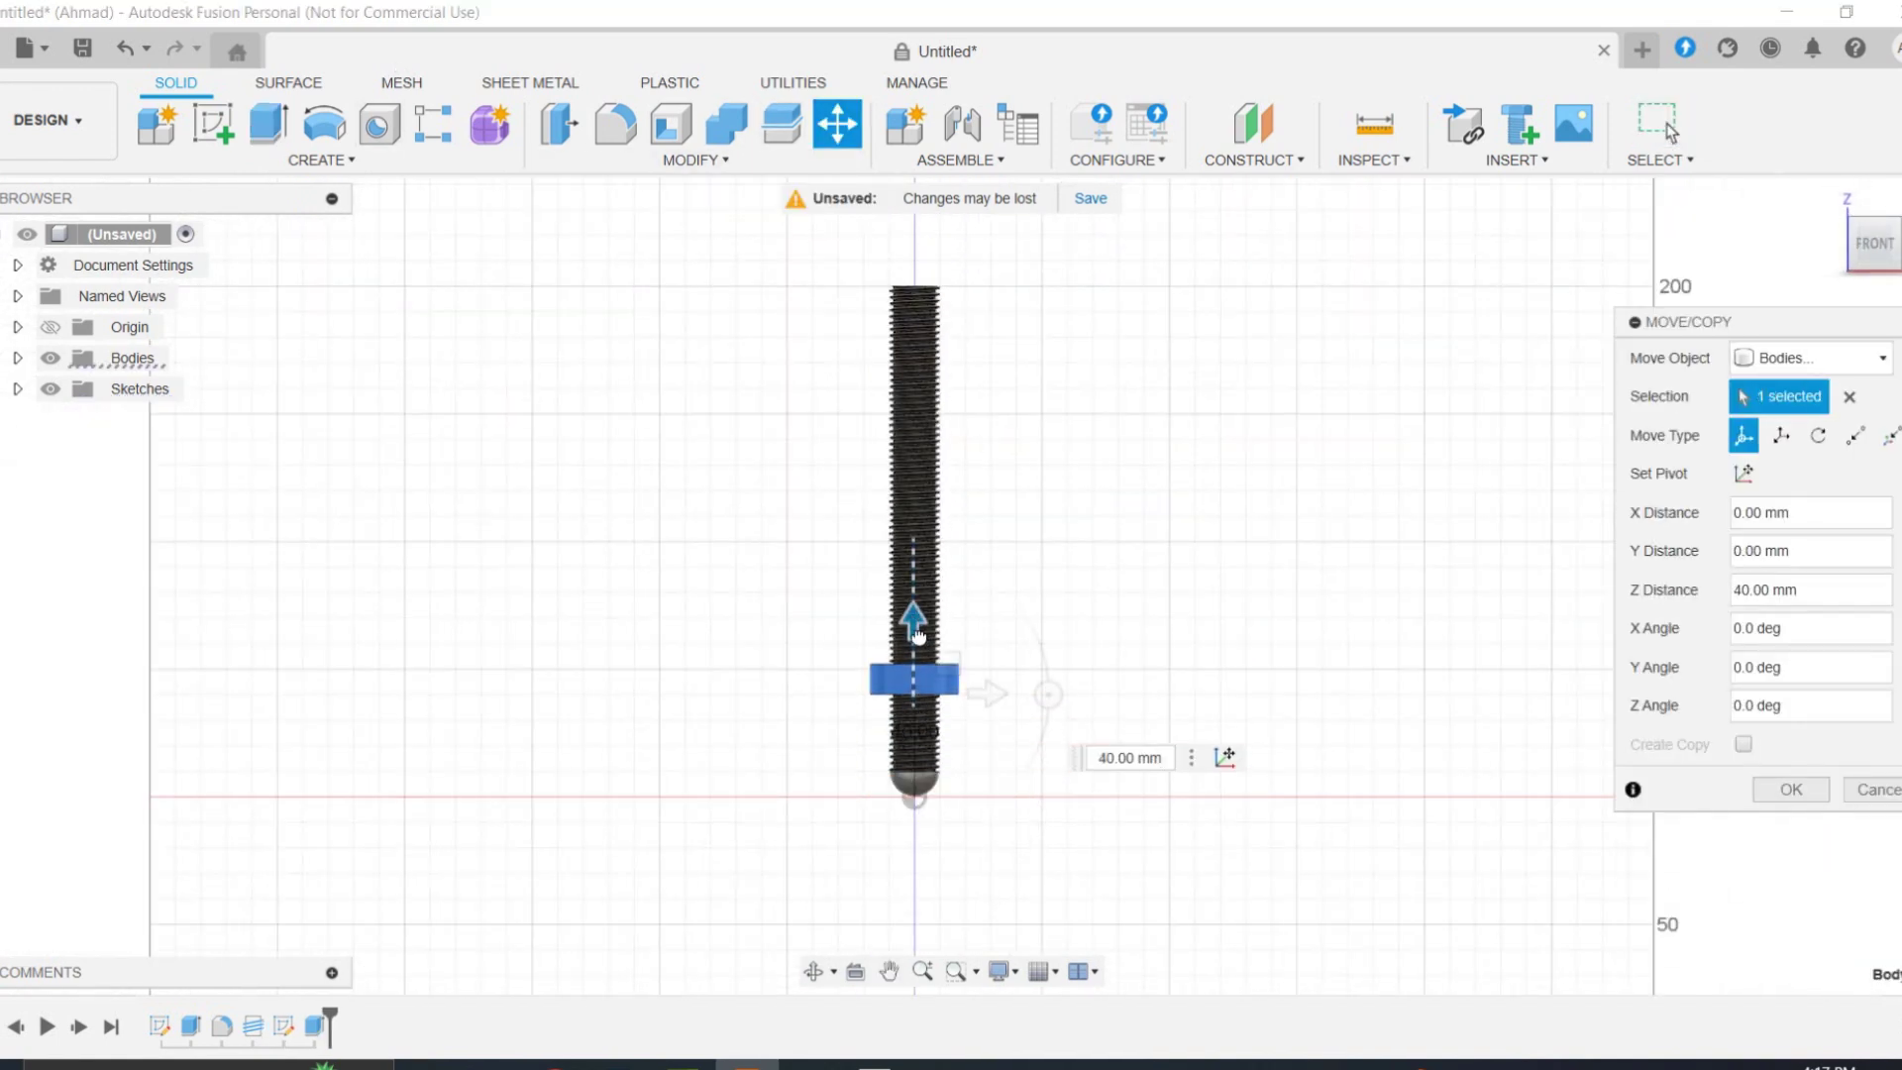
click(1791, 788)
Step: Sketch an 8 mm diameter circle on the vertical side plane, centred on the collar
scroll(820, 669, up, 5)
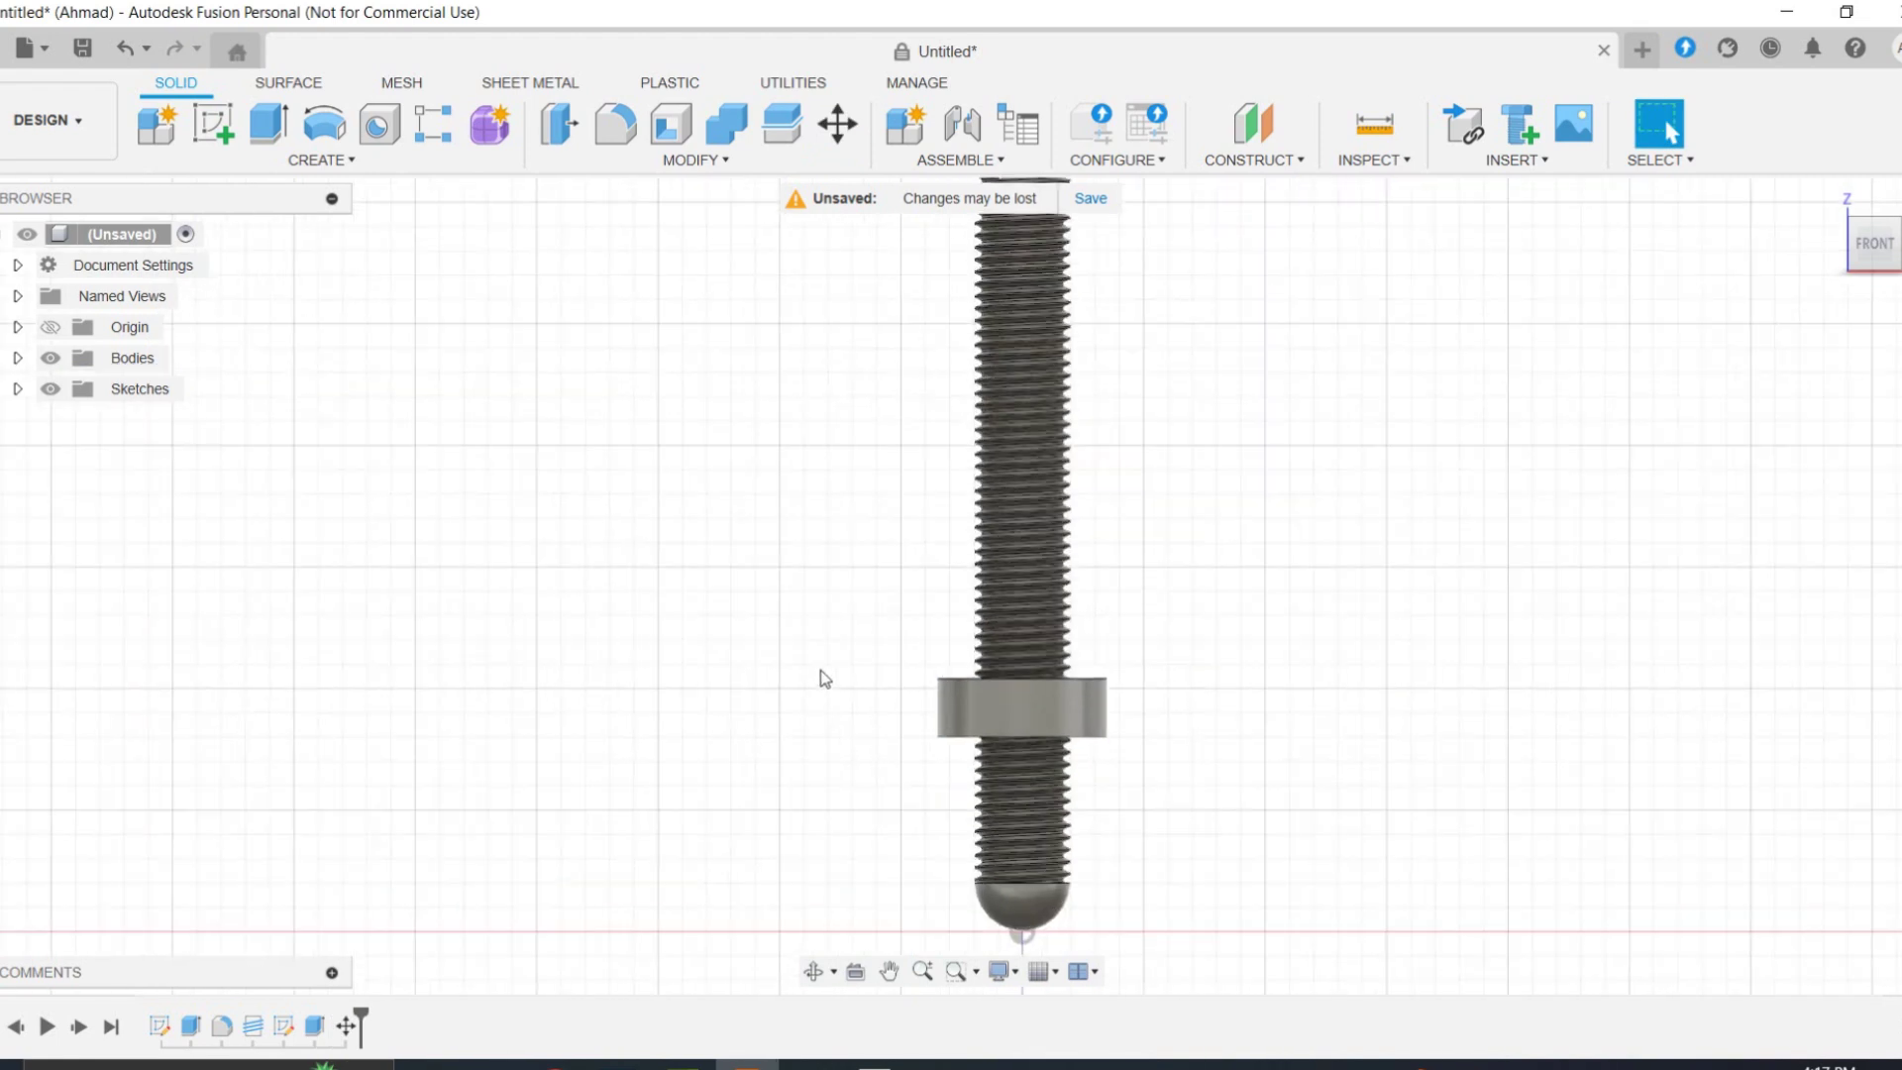
scroll(638, 602, down, 2)
click(213, 124)
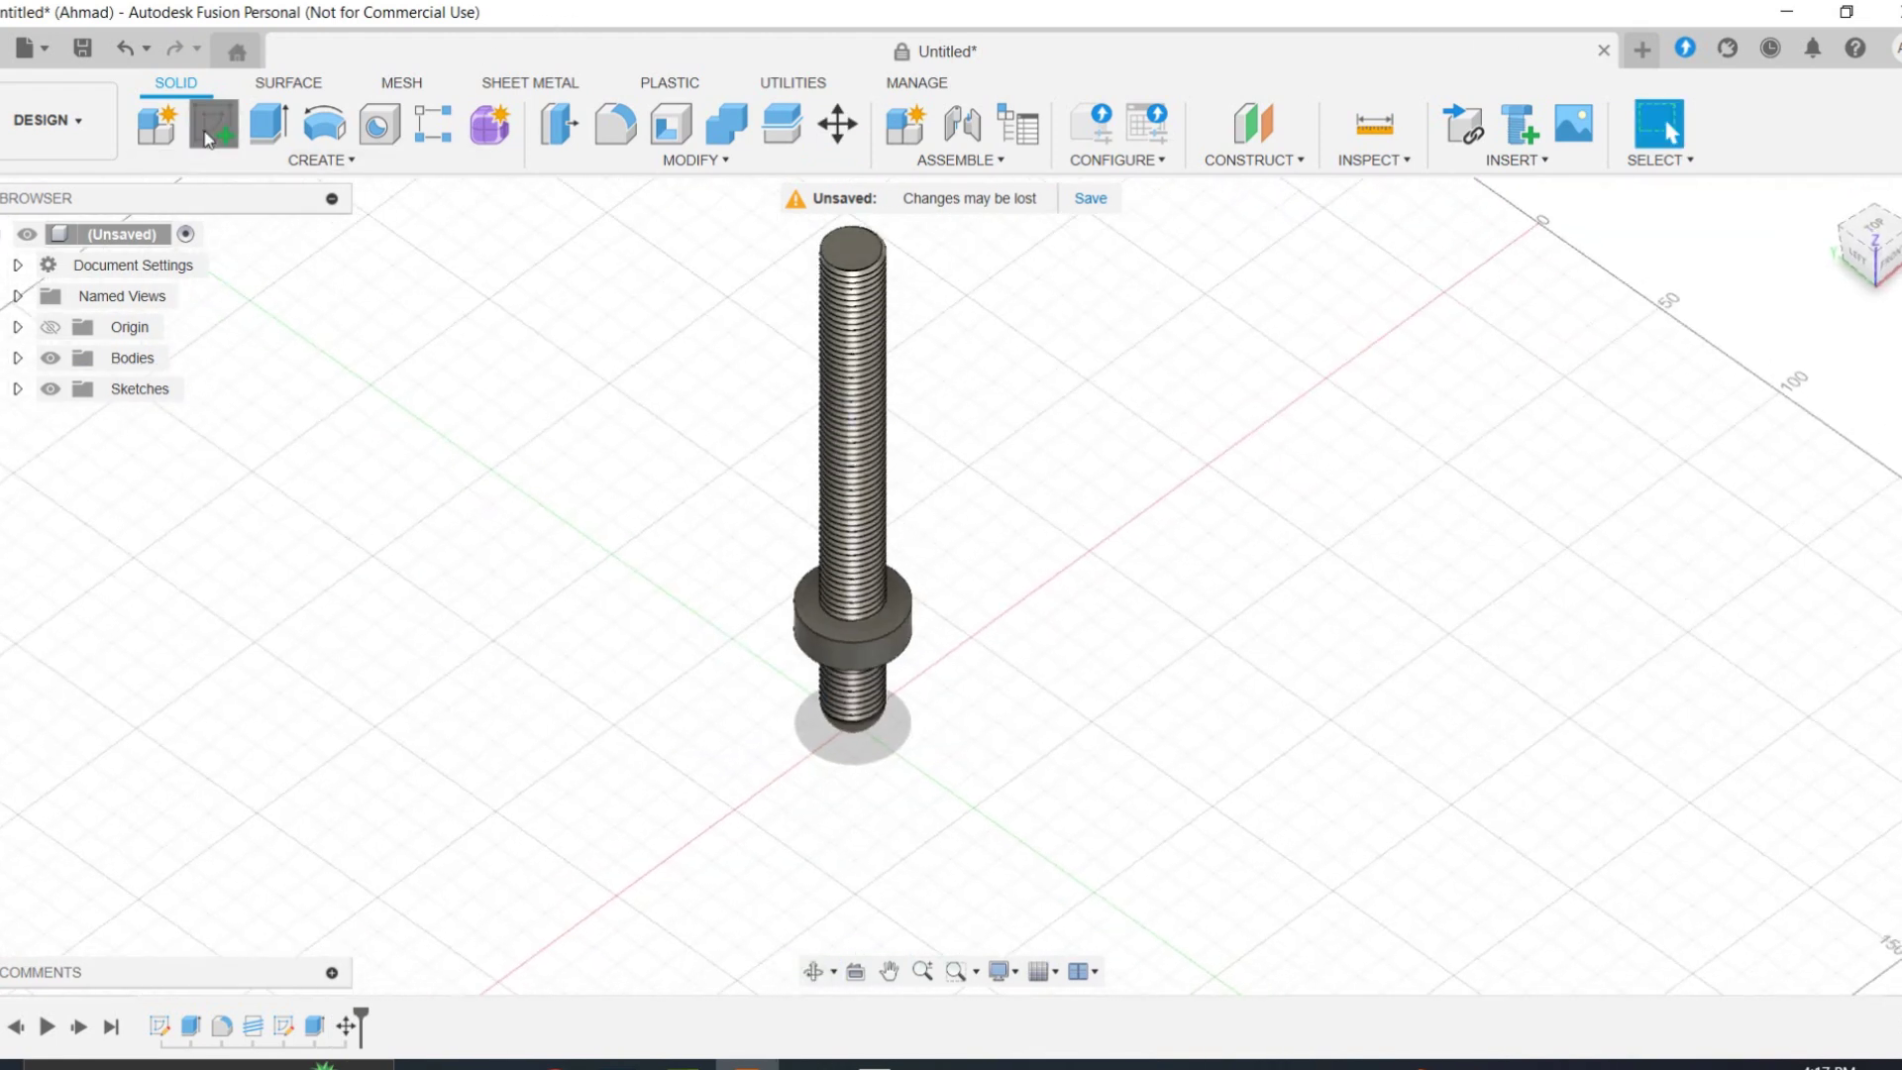
click(800, 606)
scroll(792, 549, up, 4)
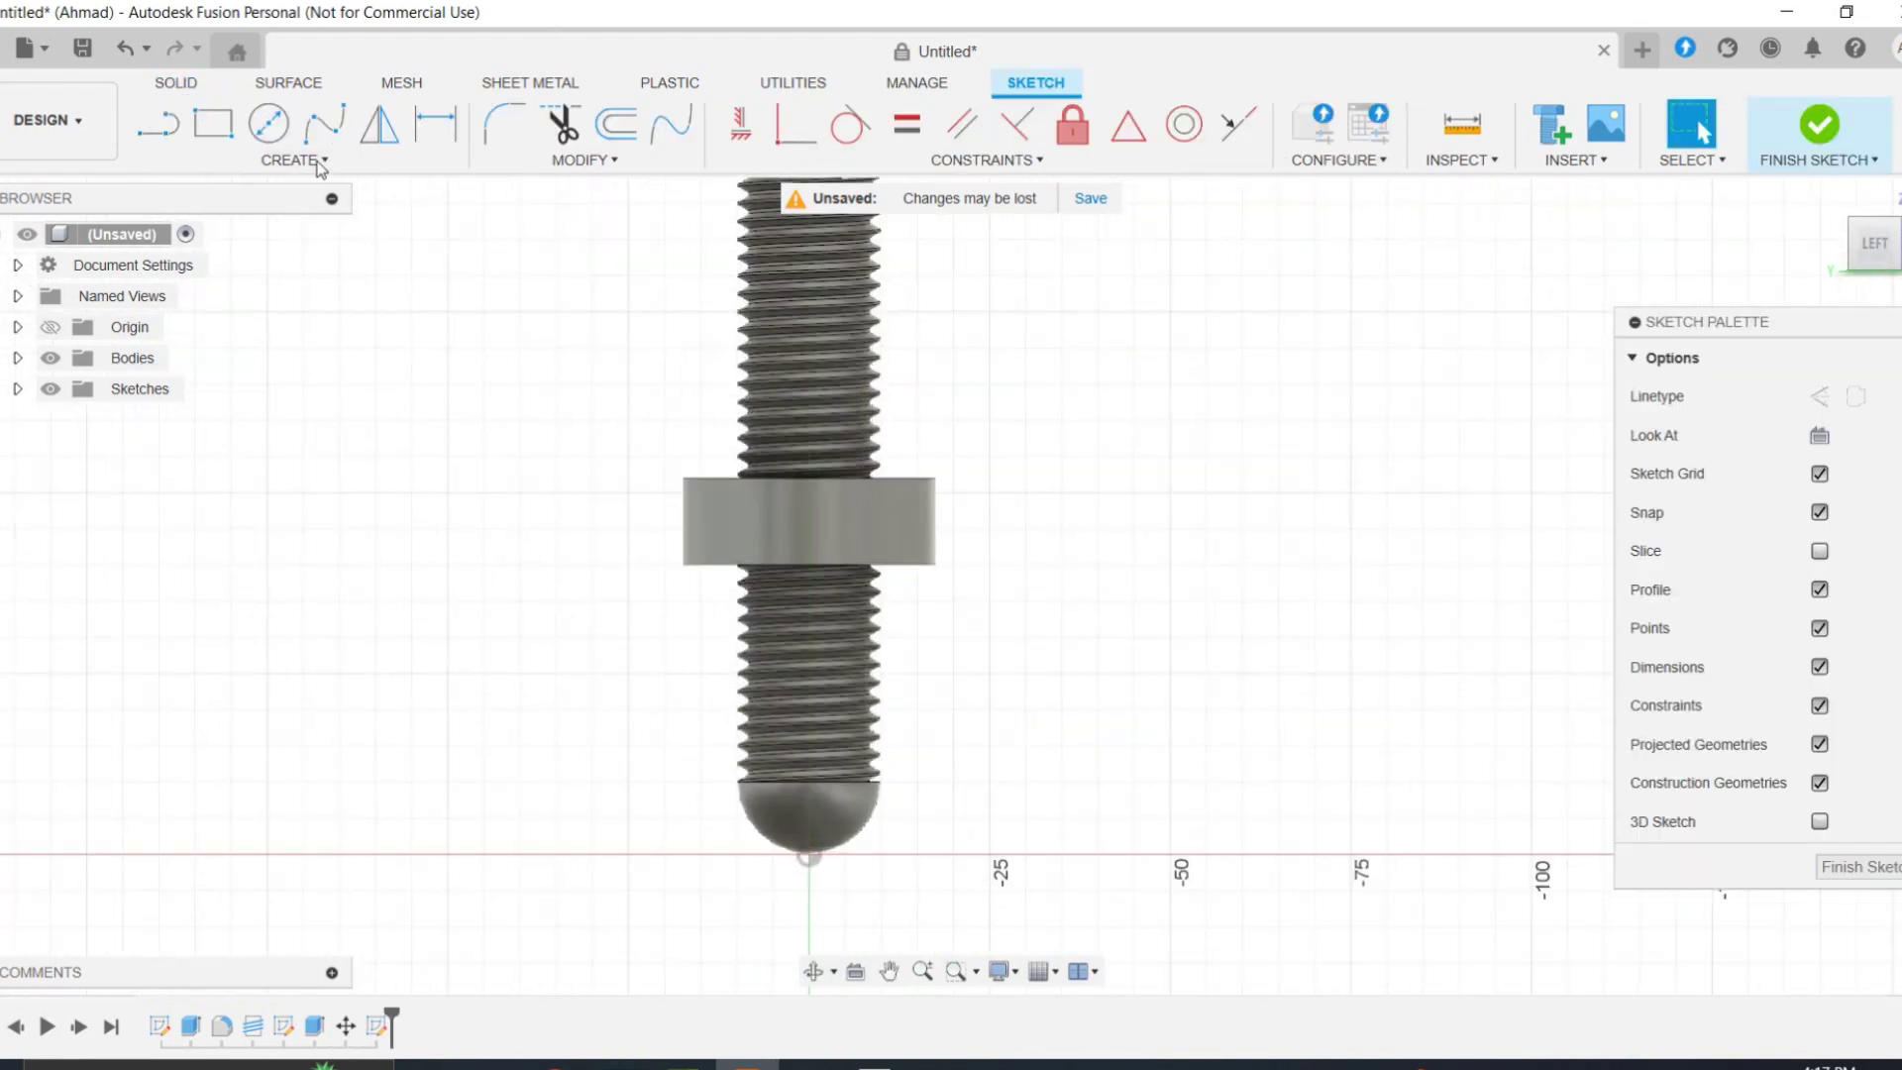
key(c)
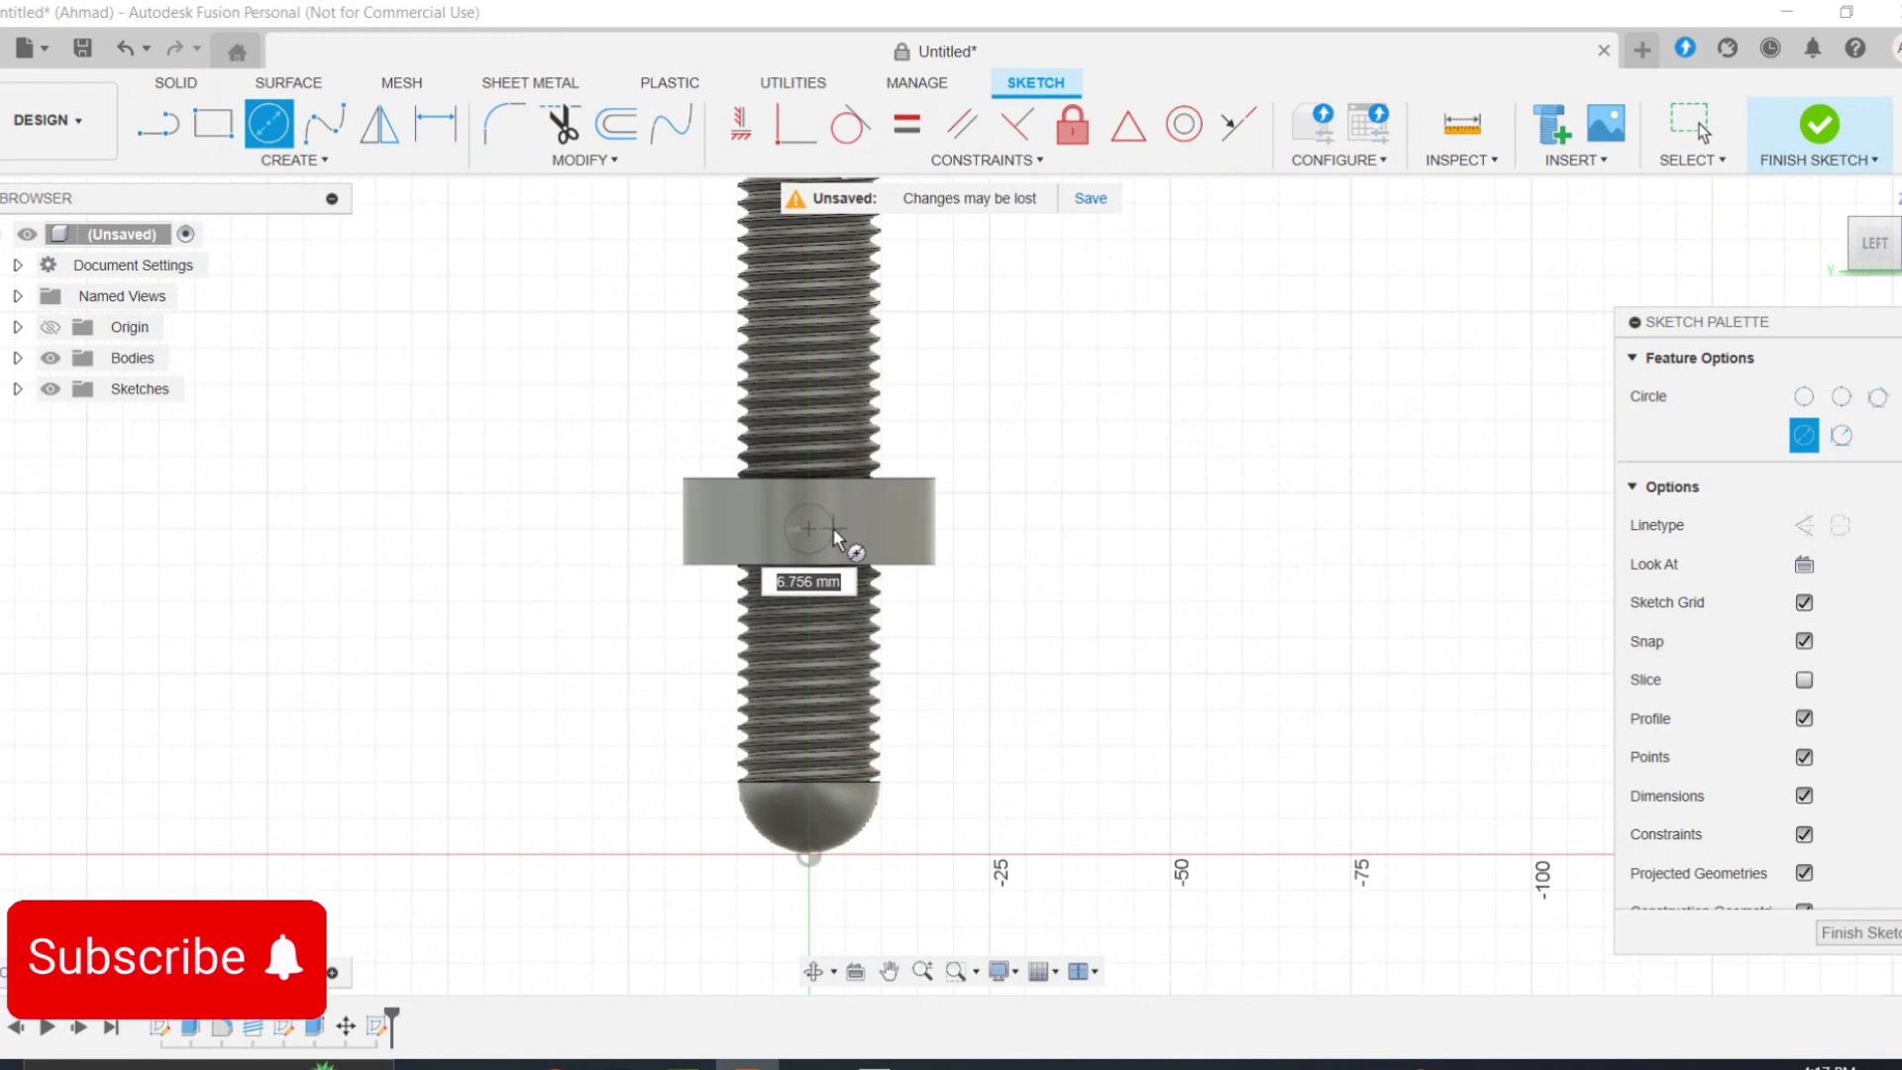
text(8)
key(Return)
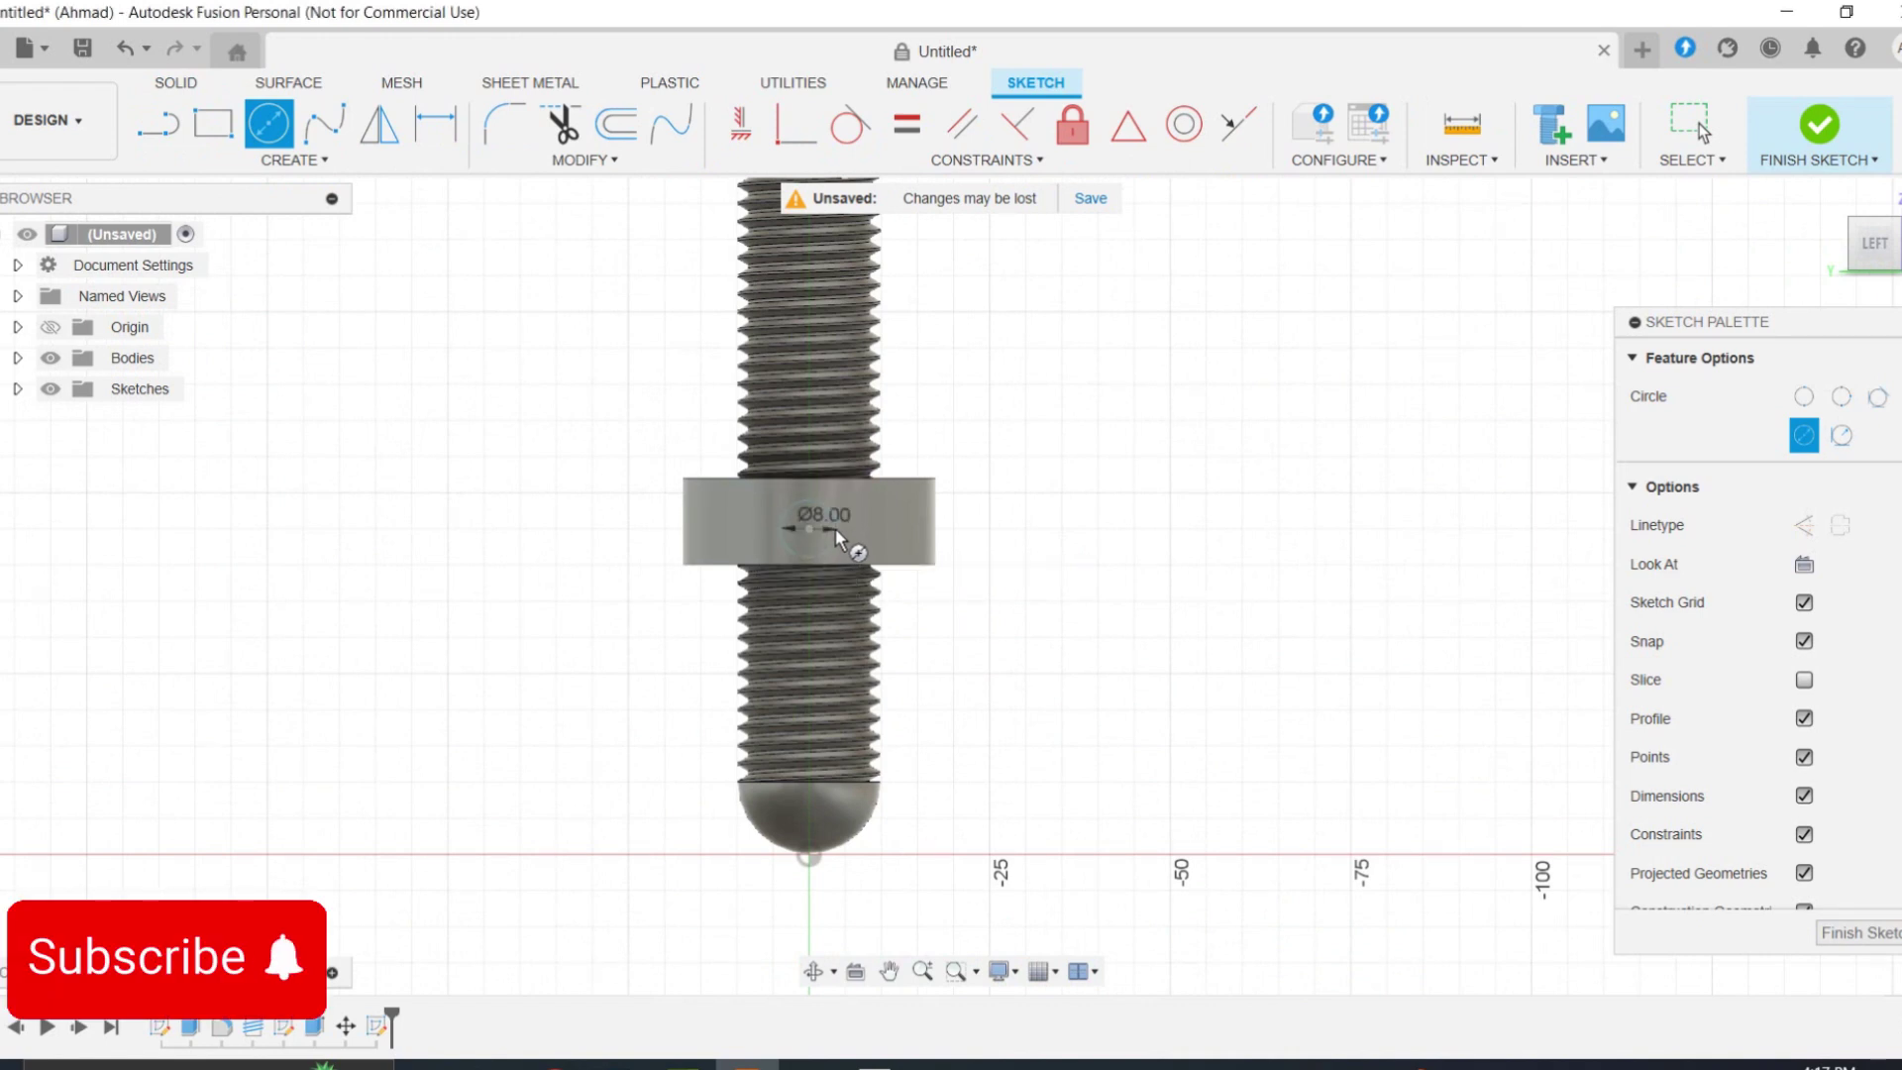
click(1859, 933)
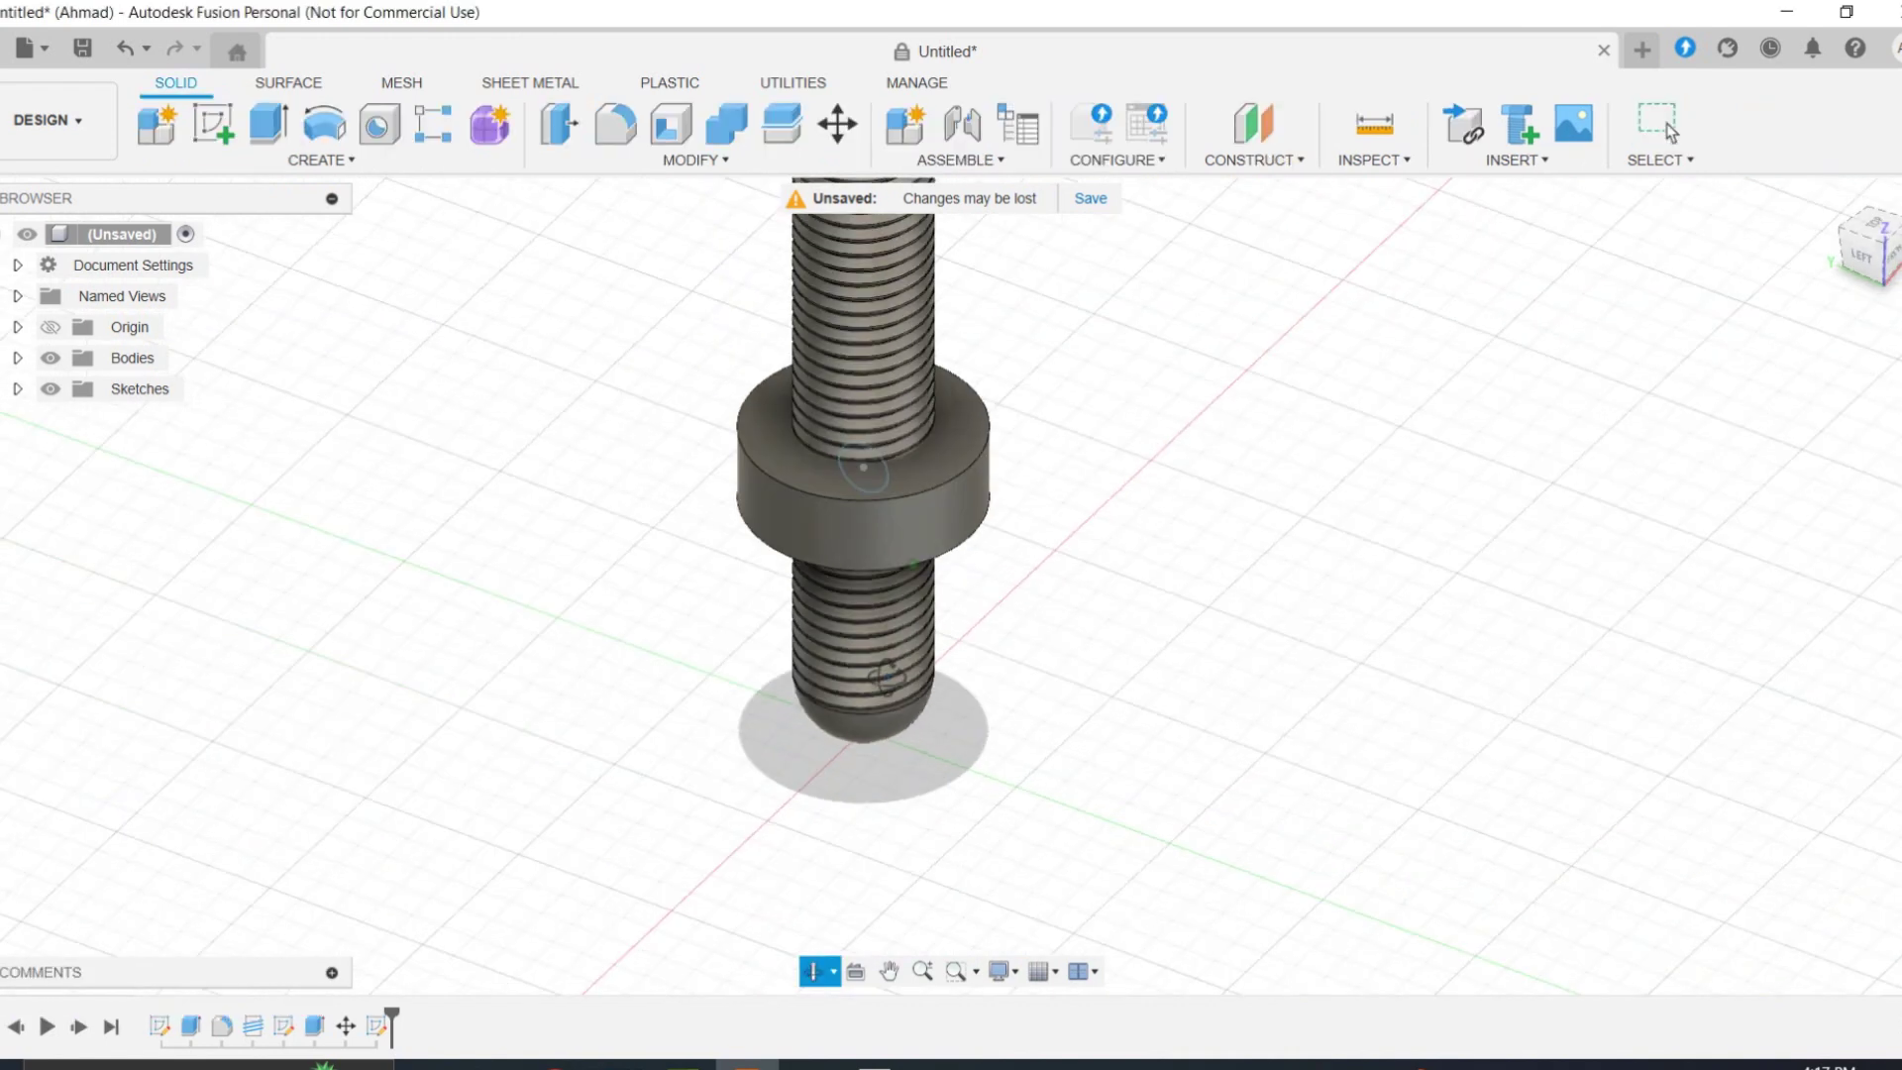
Step: Extrude the 8 mm circle about 70 mm out past the collar's side as a new body, hiding the bodies temporarily to select it
scroll(900, 485, up, 4)
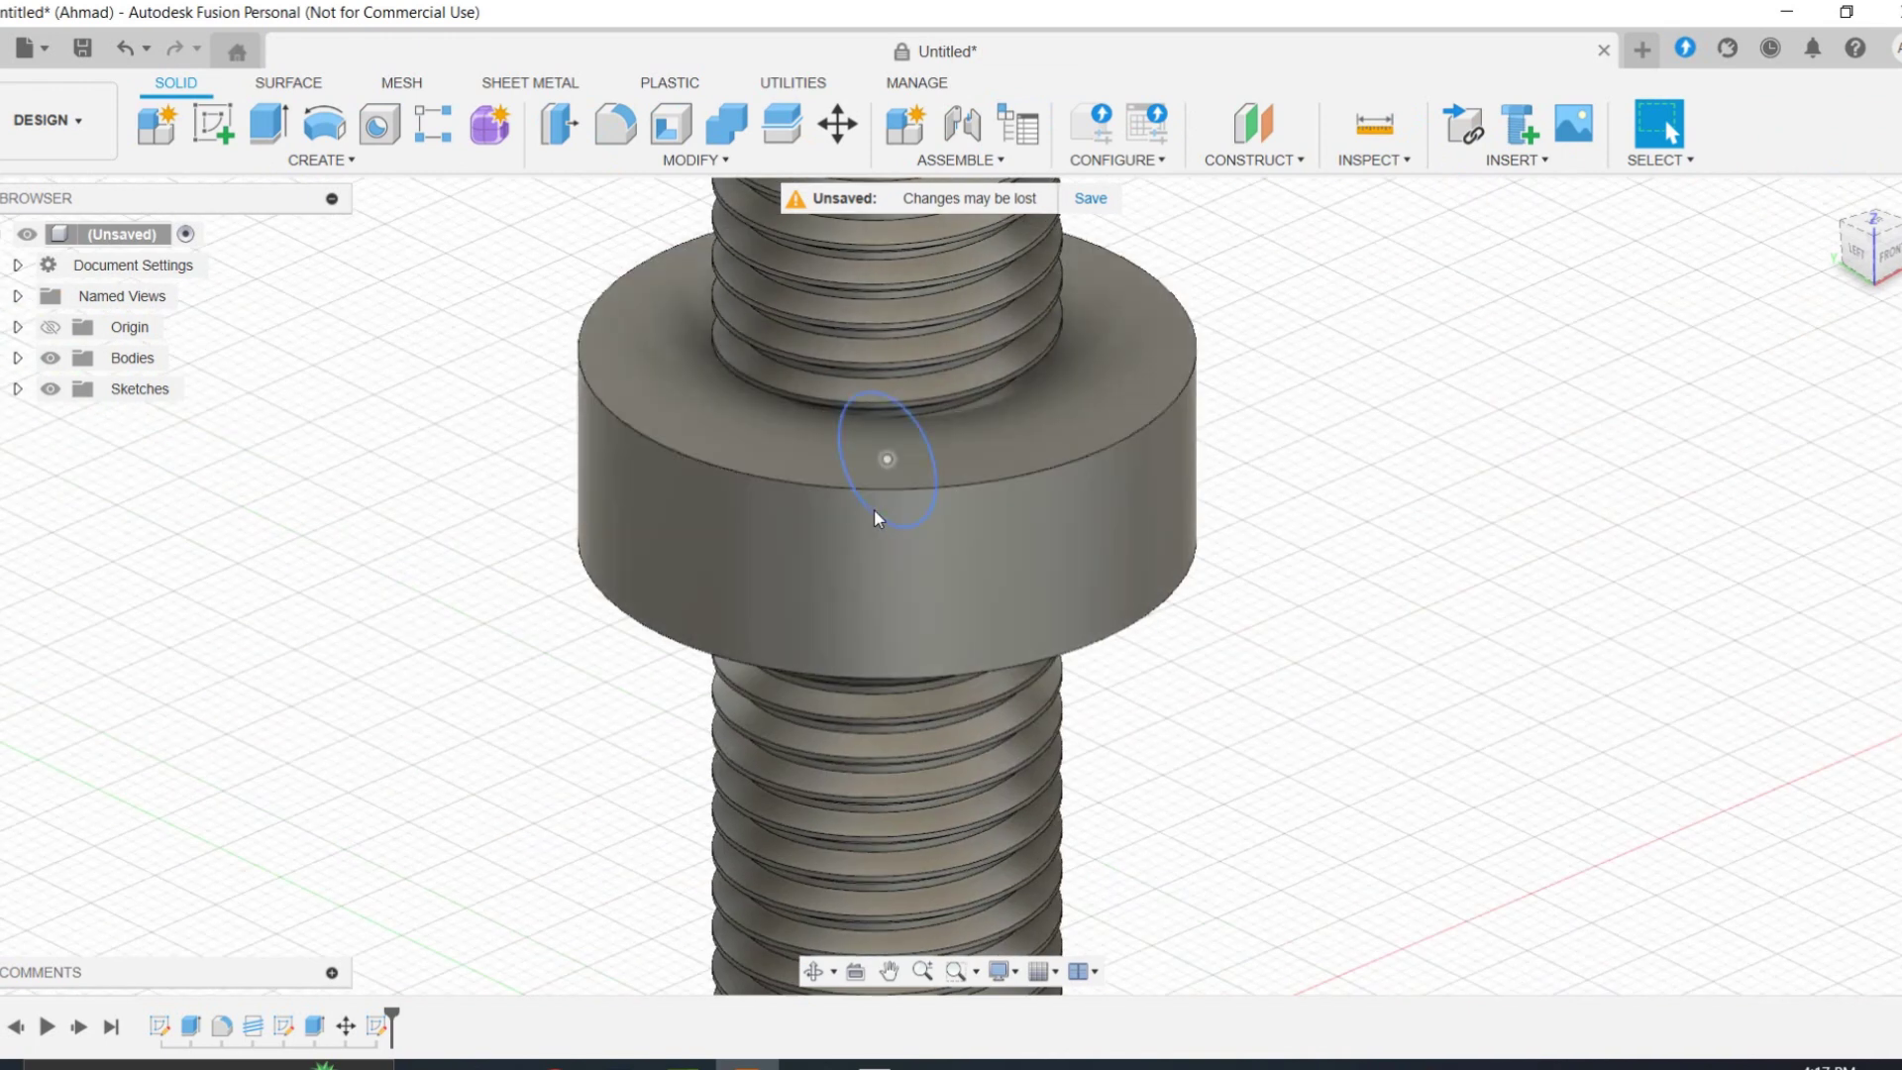
click(869, 507)
click(873, 508)
click(50, 358)
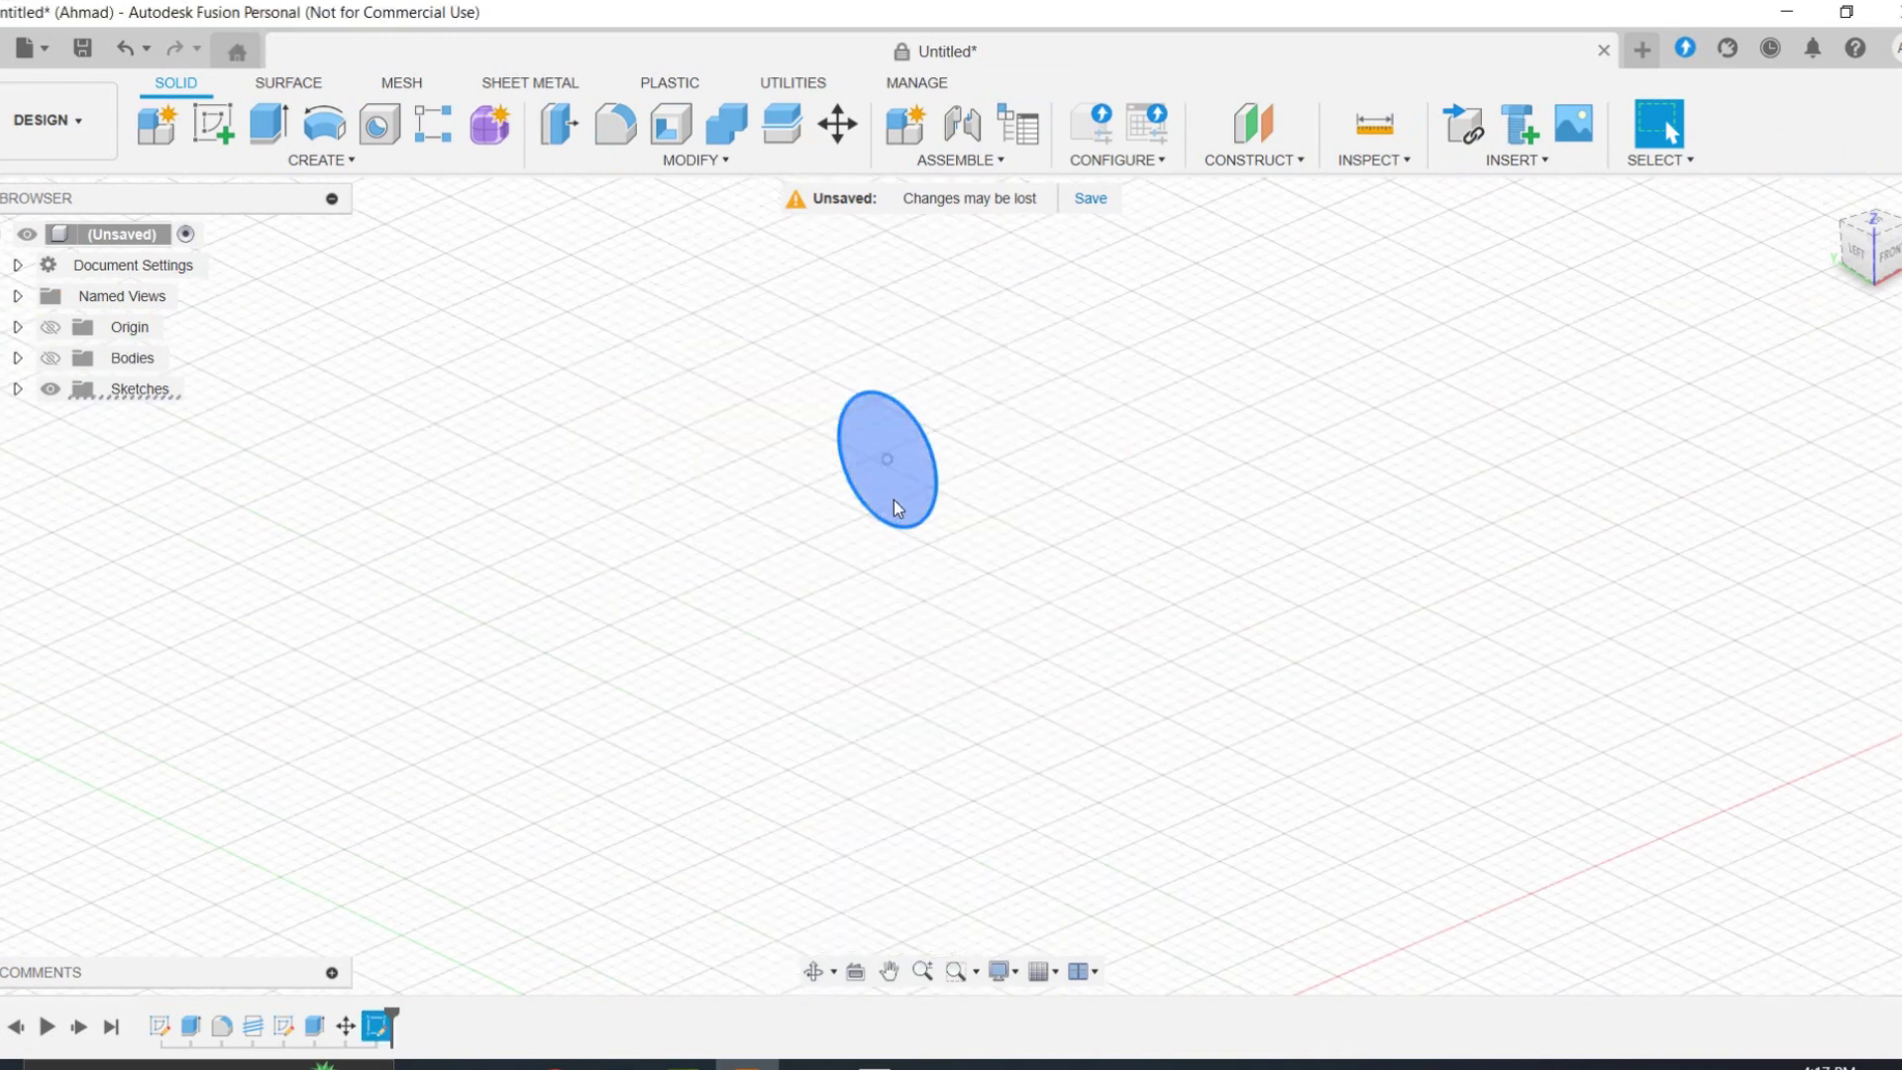
click(887, 492)
key(e)
drag(909, 461, 428, 653)
click(50, 359)
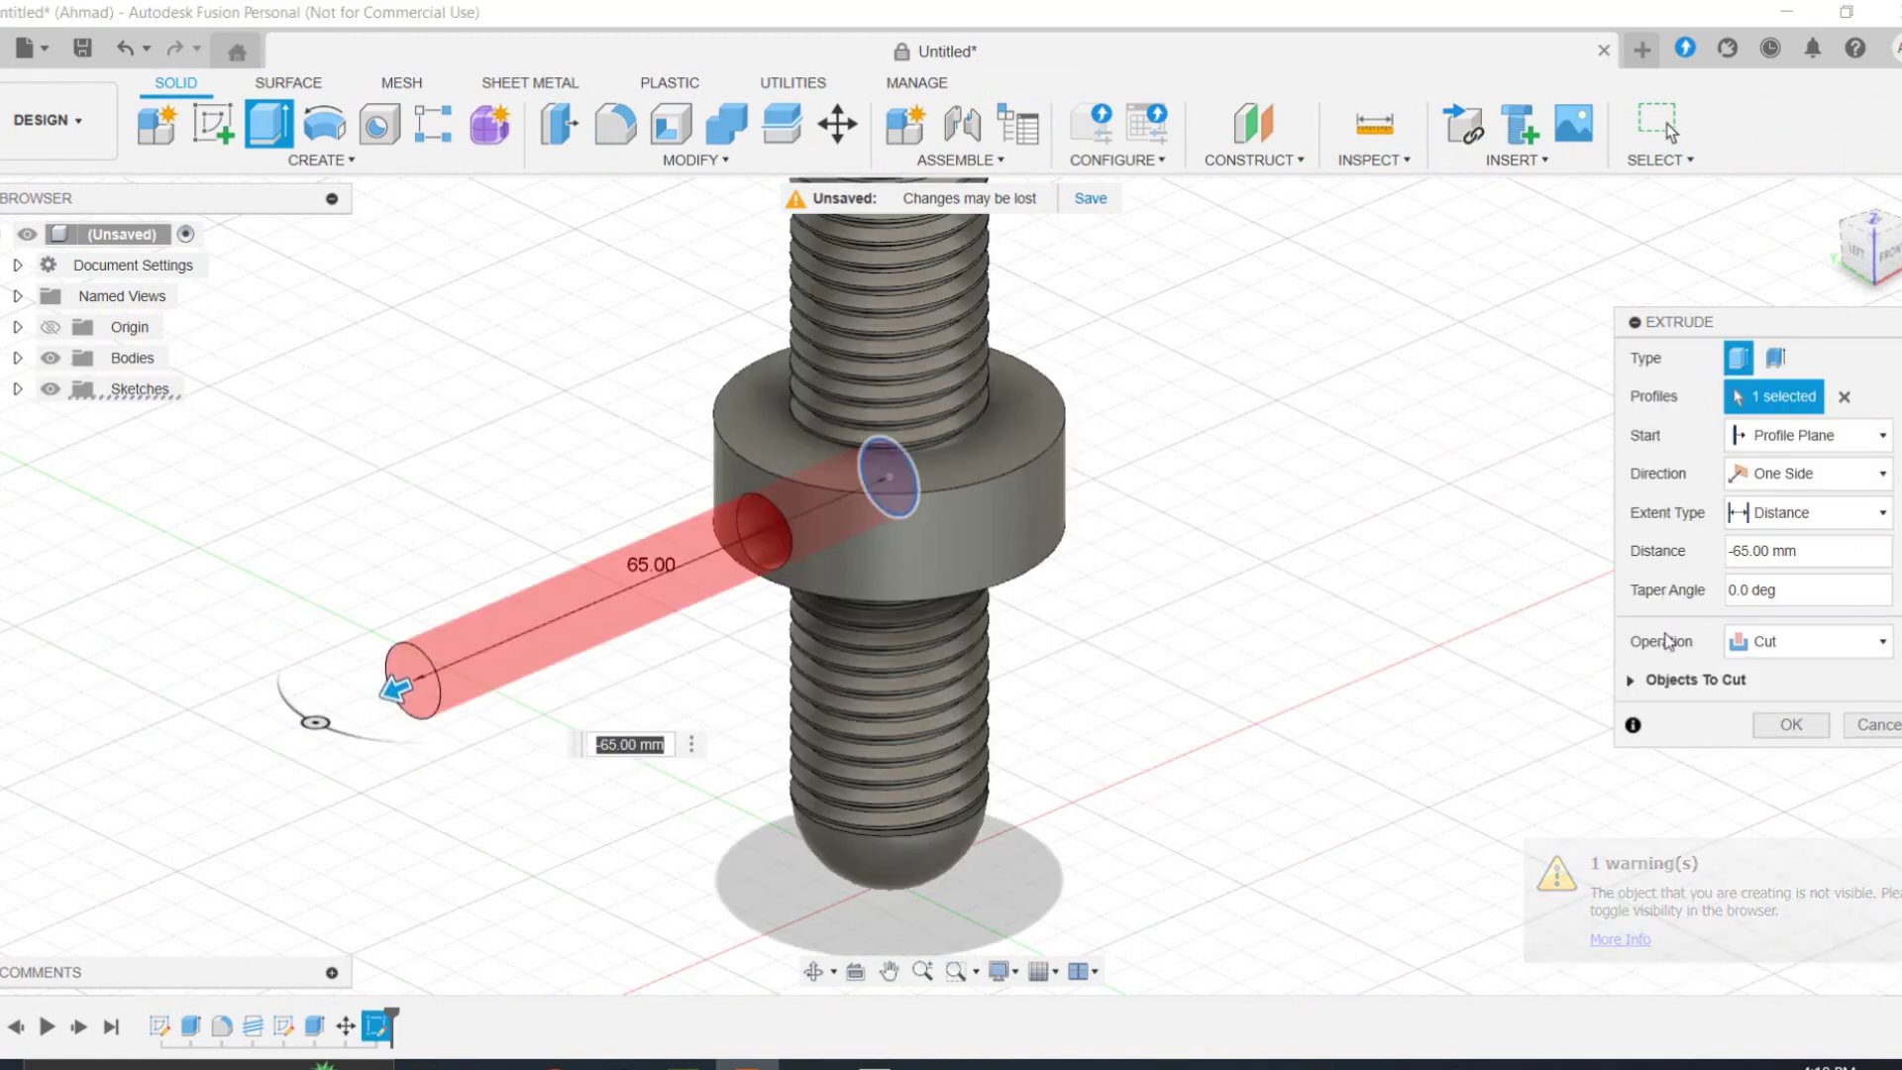
mouse_move(399, 705)
mouse_down()
mouse_move(364, 703)
mouse_move(443, 687)
mouse_move(288, 733)
mouse_move(417, 707)
mouse_up()
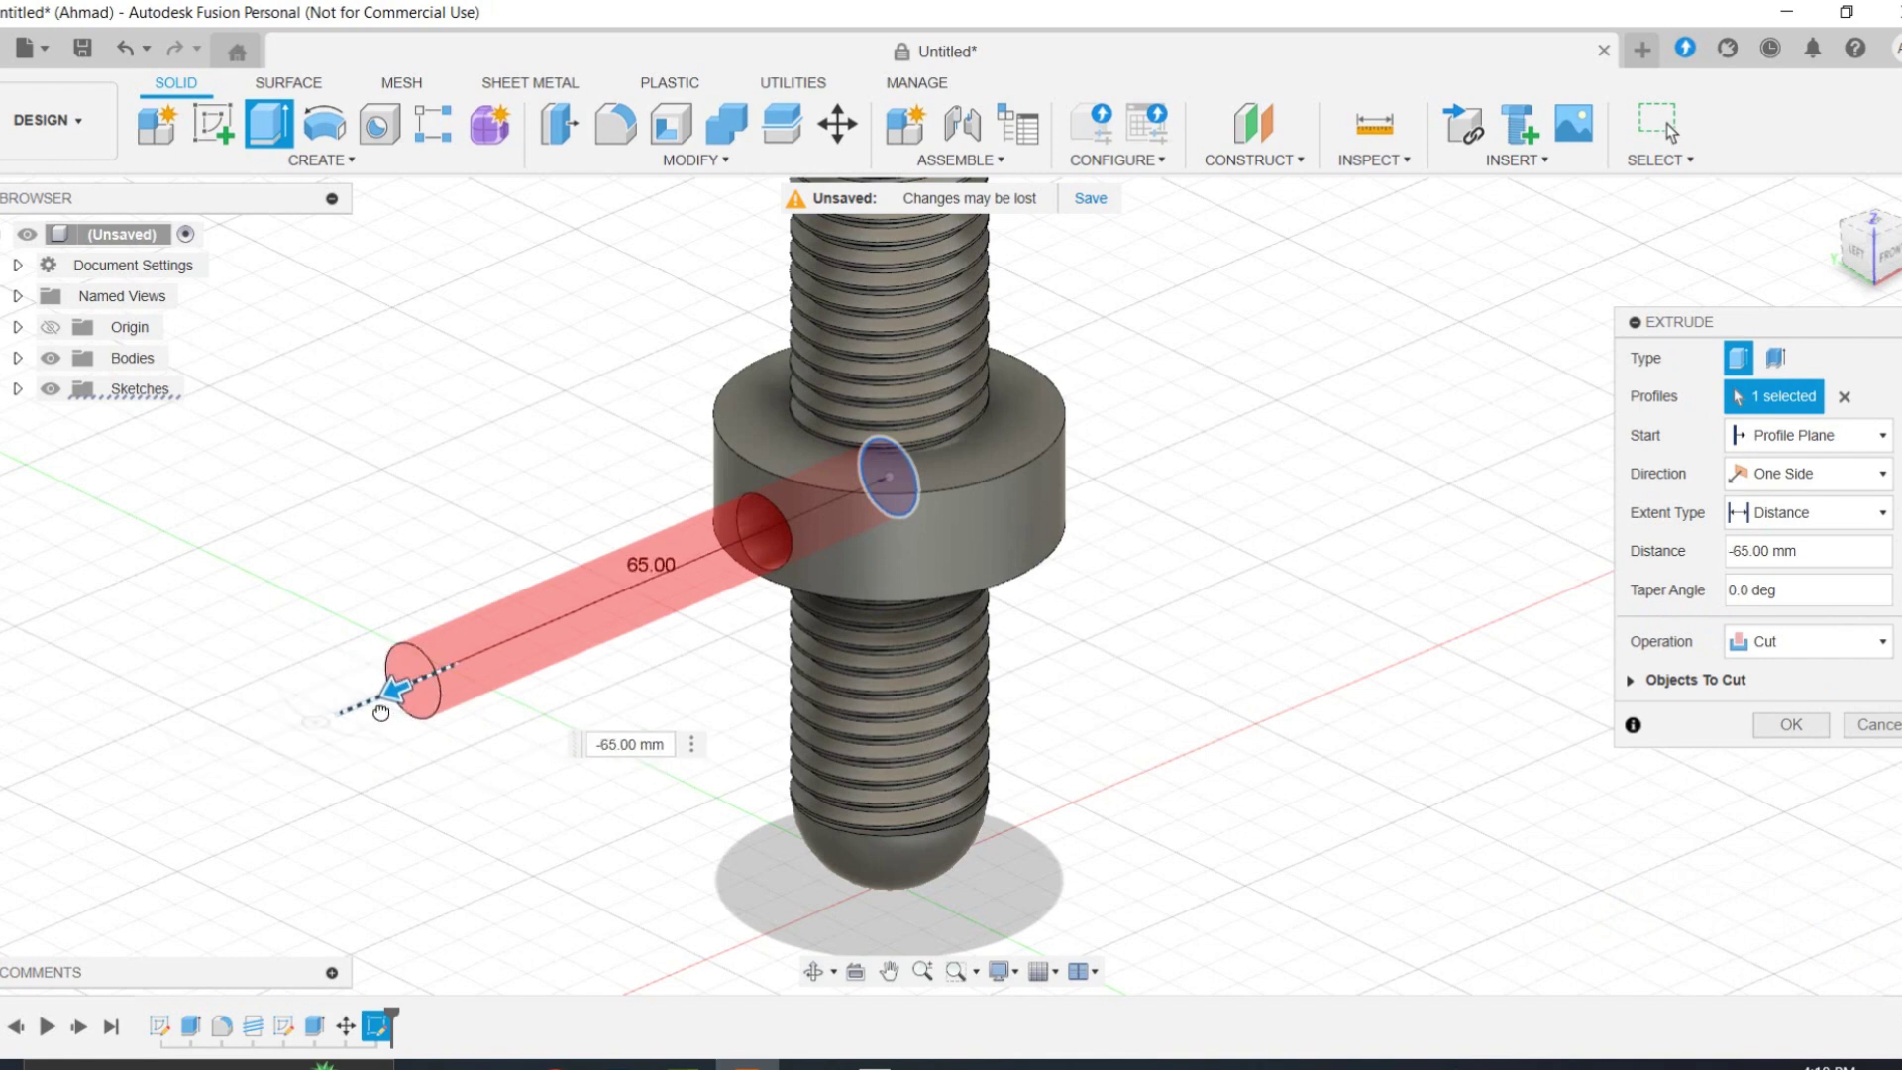
click(1813, 640)
click(1783, 755)
click(1790, 724)
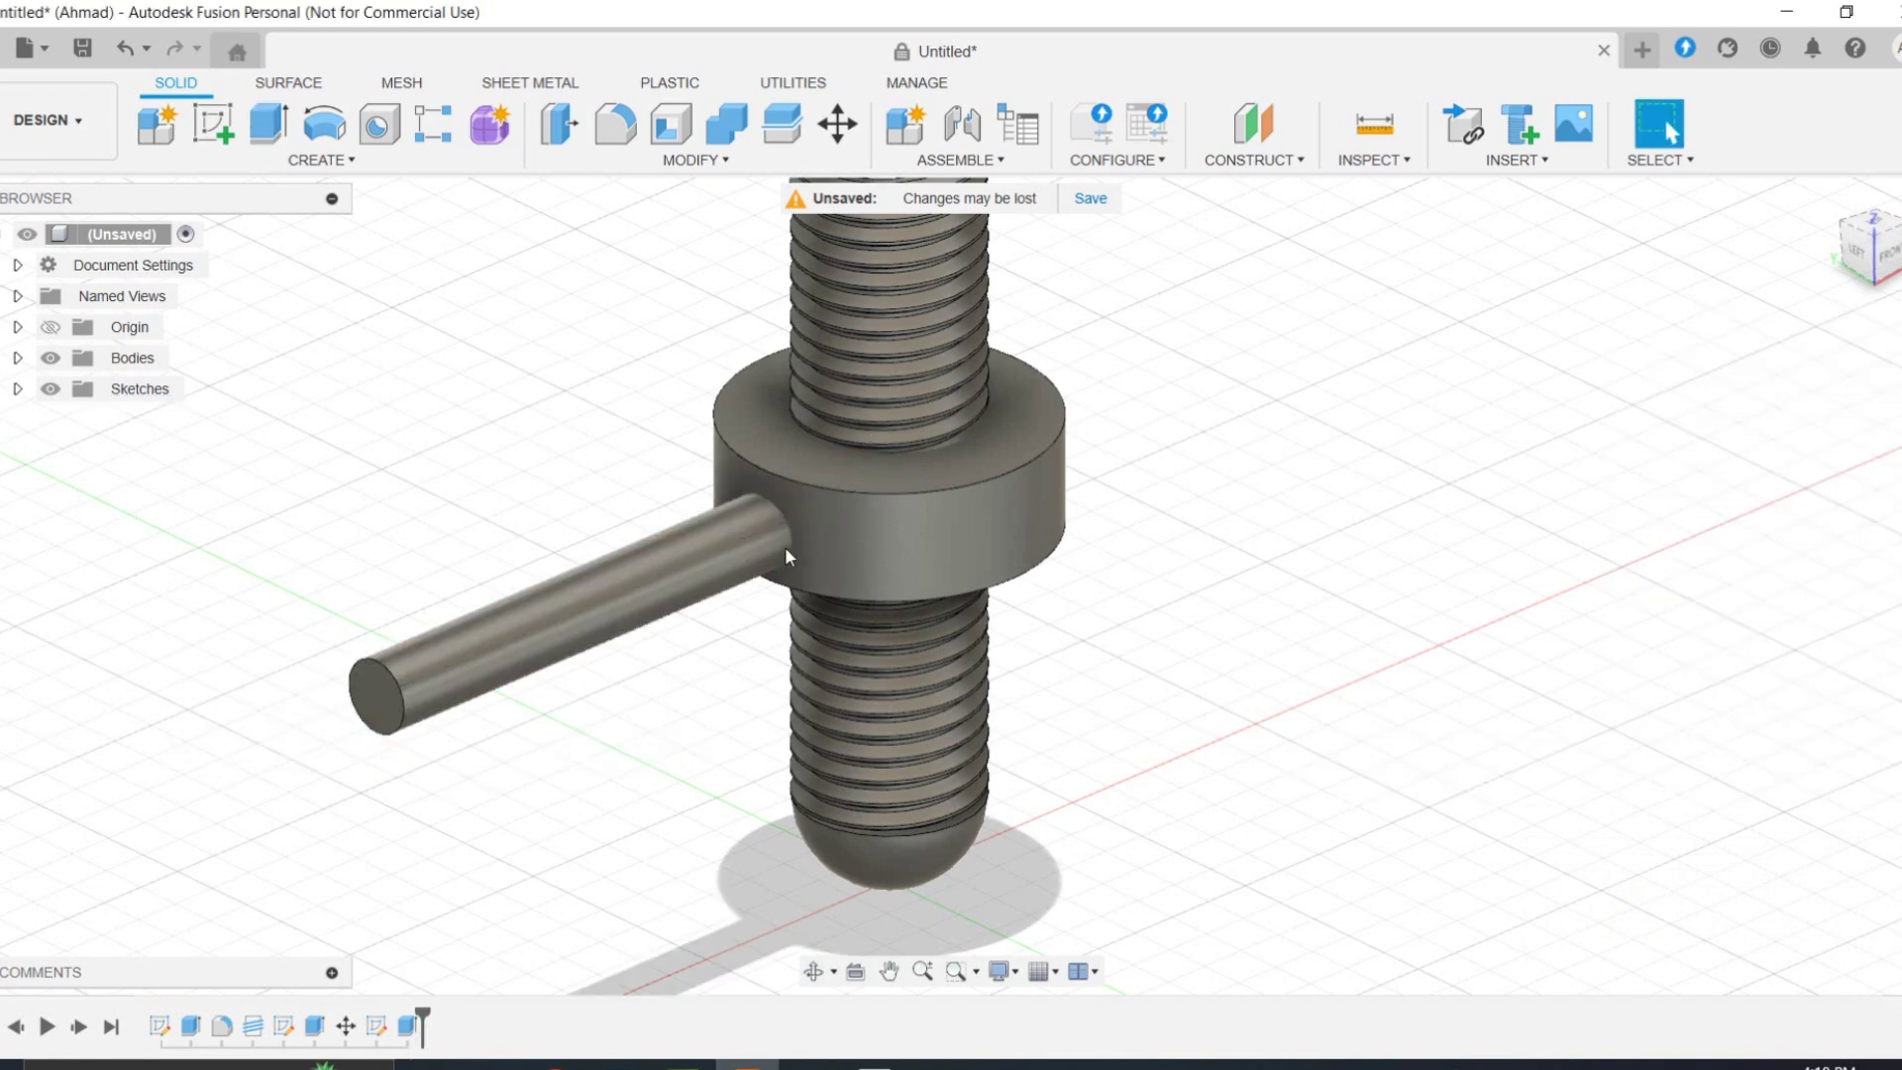
Step: Move the handle rod body 15 mm outward along its axis so its inner end stays embedded in the collar
scroll(784, 546, down, 3)
key(m)
click(594, 609)
drag(408, 678, 327, 704)
click(1885, 230)
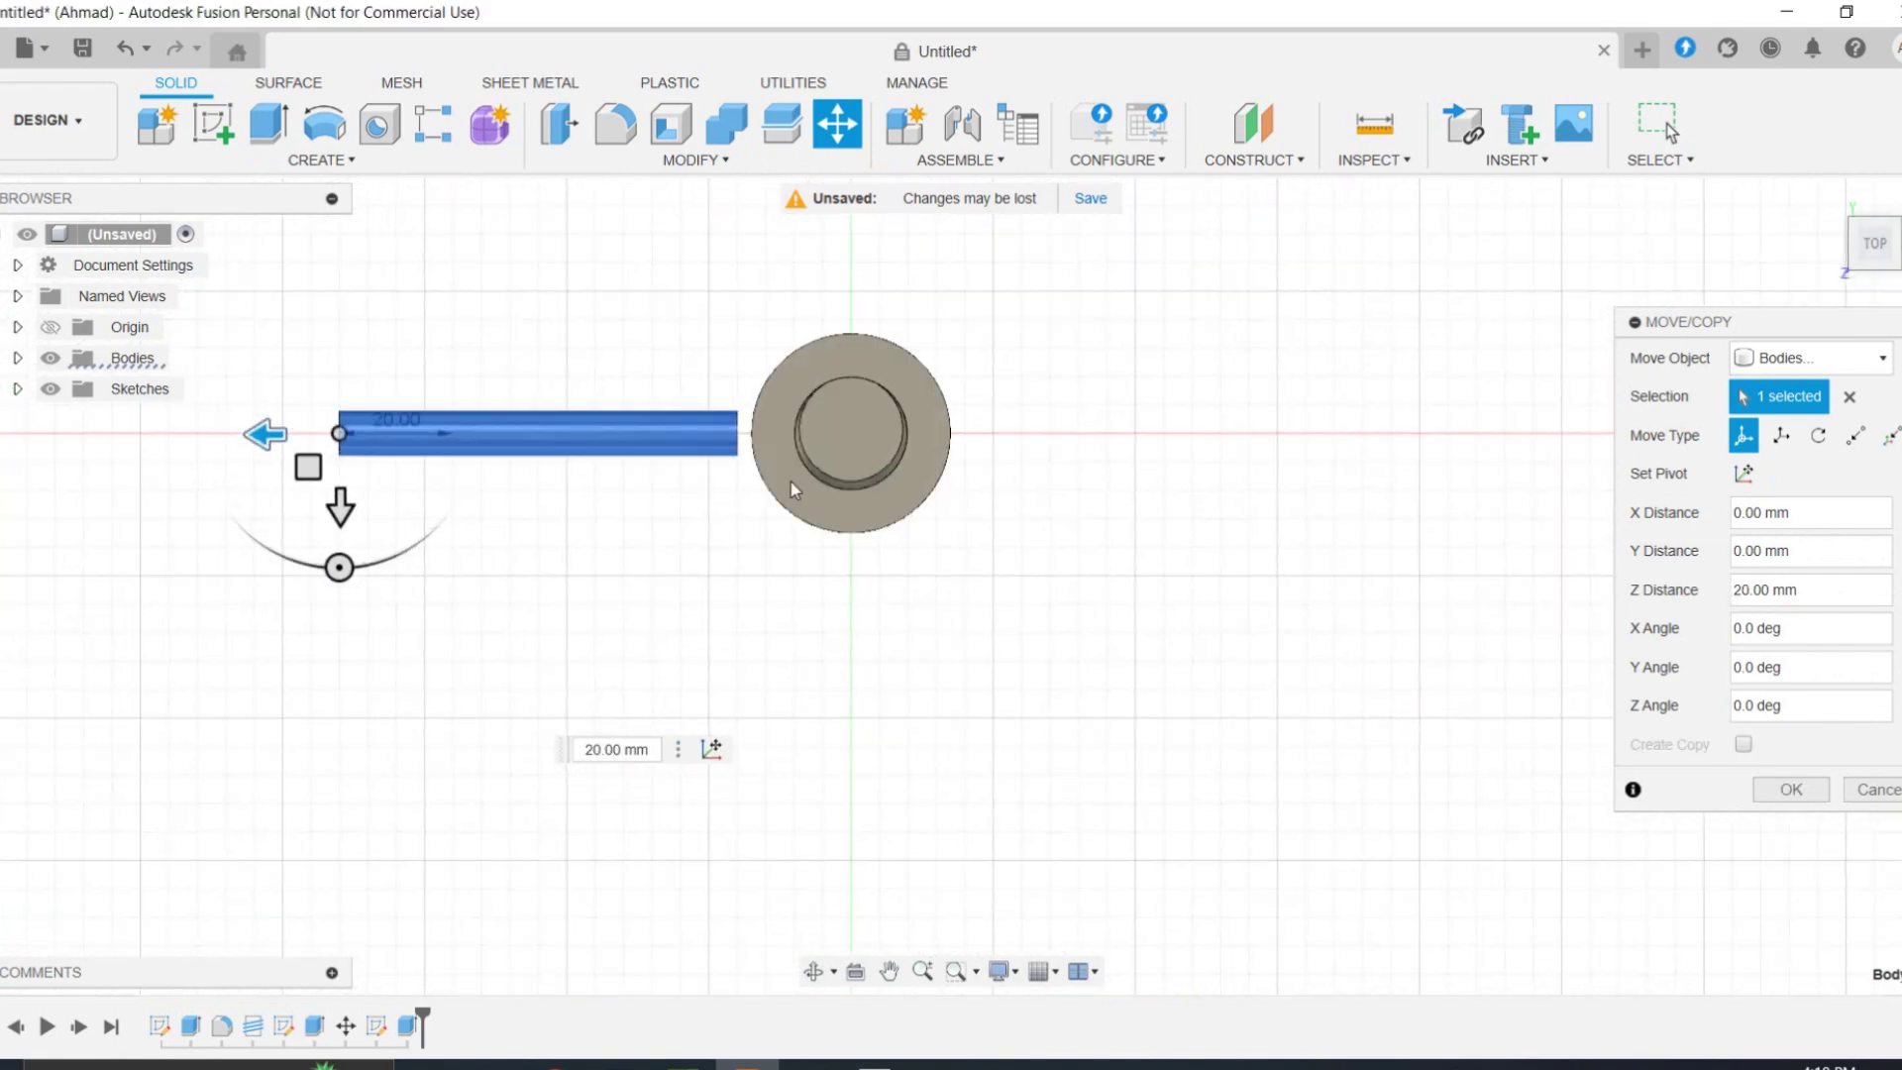
drag(265, 443, 296, 438)
scroll(743, 476, up, 5)
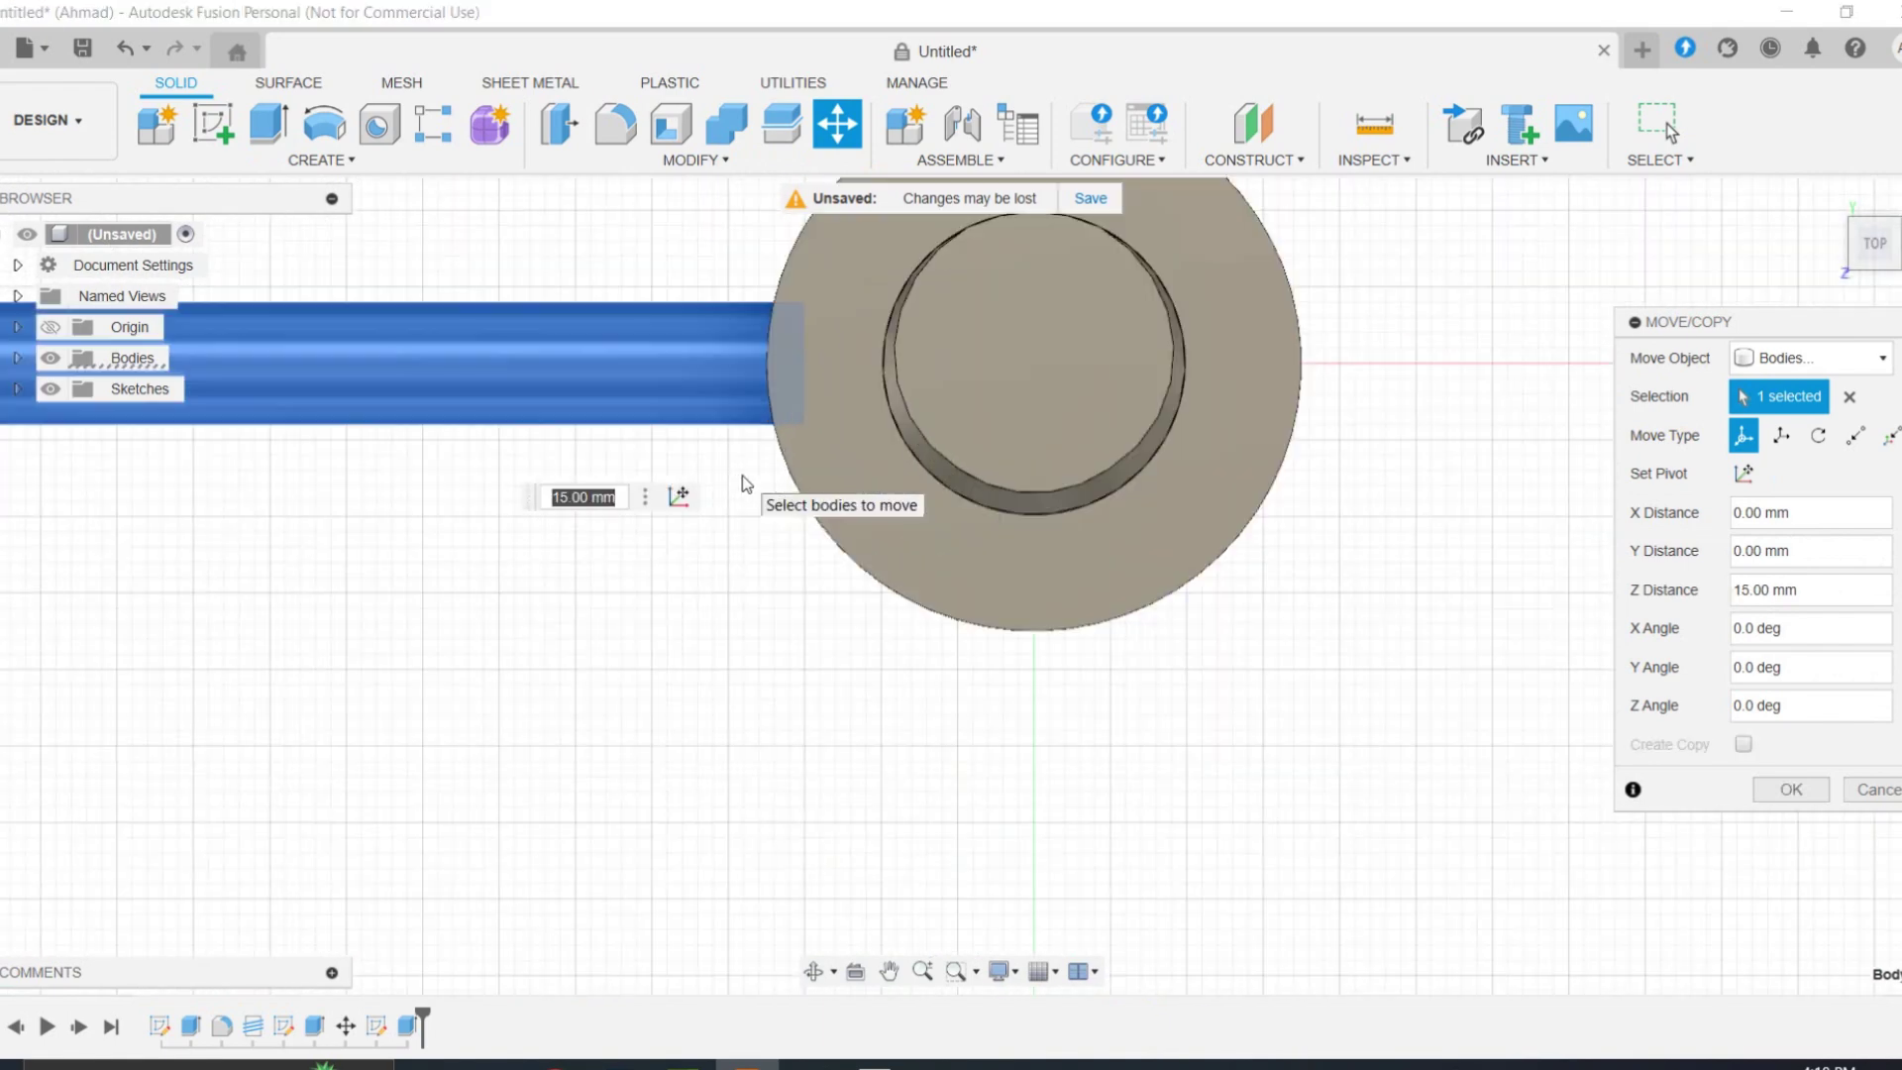
click(1790, 789)
Step: Sketch a 20 mm diameter circle on the front plane, aligned with the handle rod's axis and touching its free end
scroll(906, 616, down, 5)
shift+middle_drag(683, 783, 961, 559)
click(224, 130)
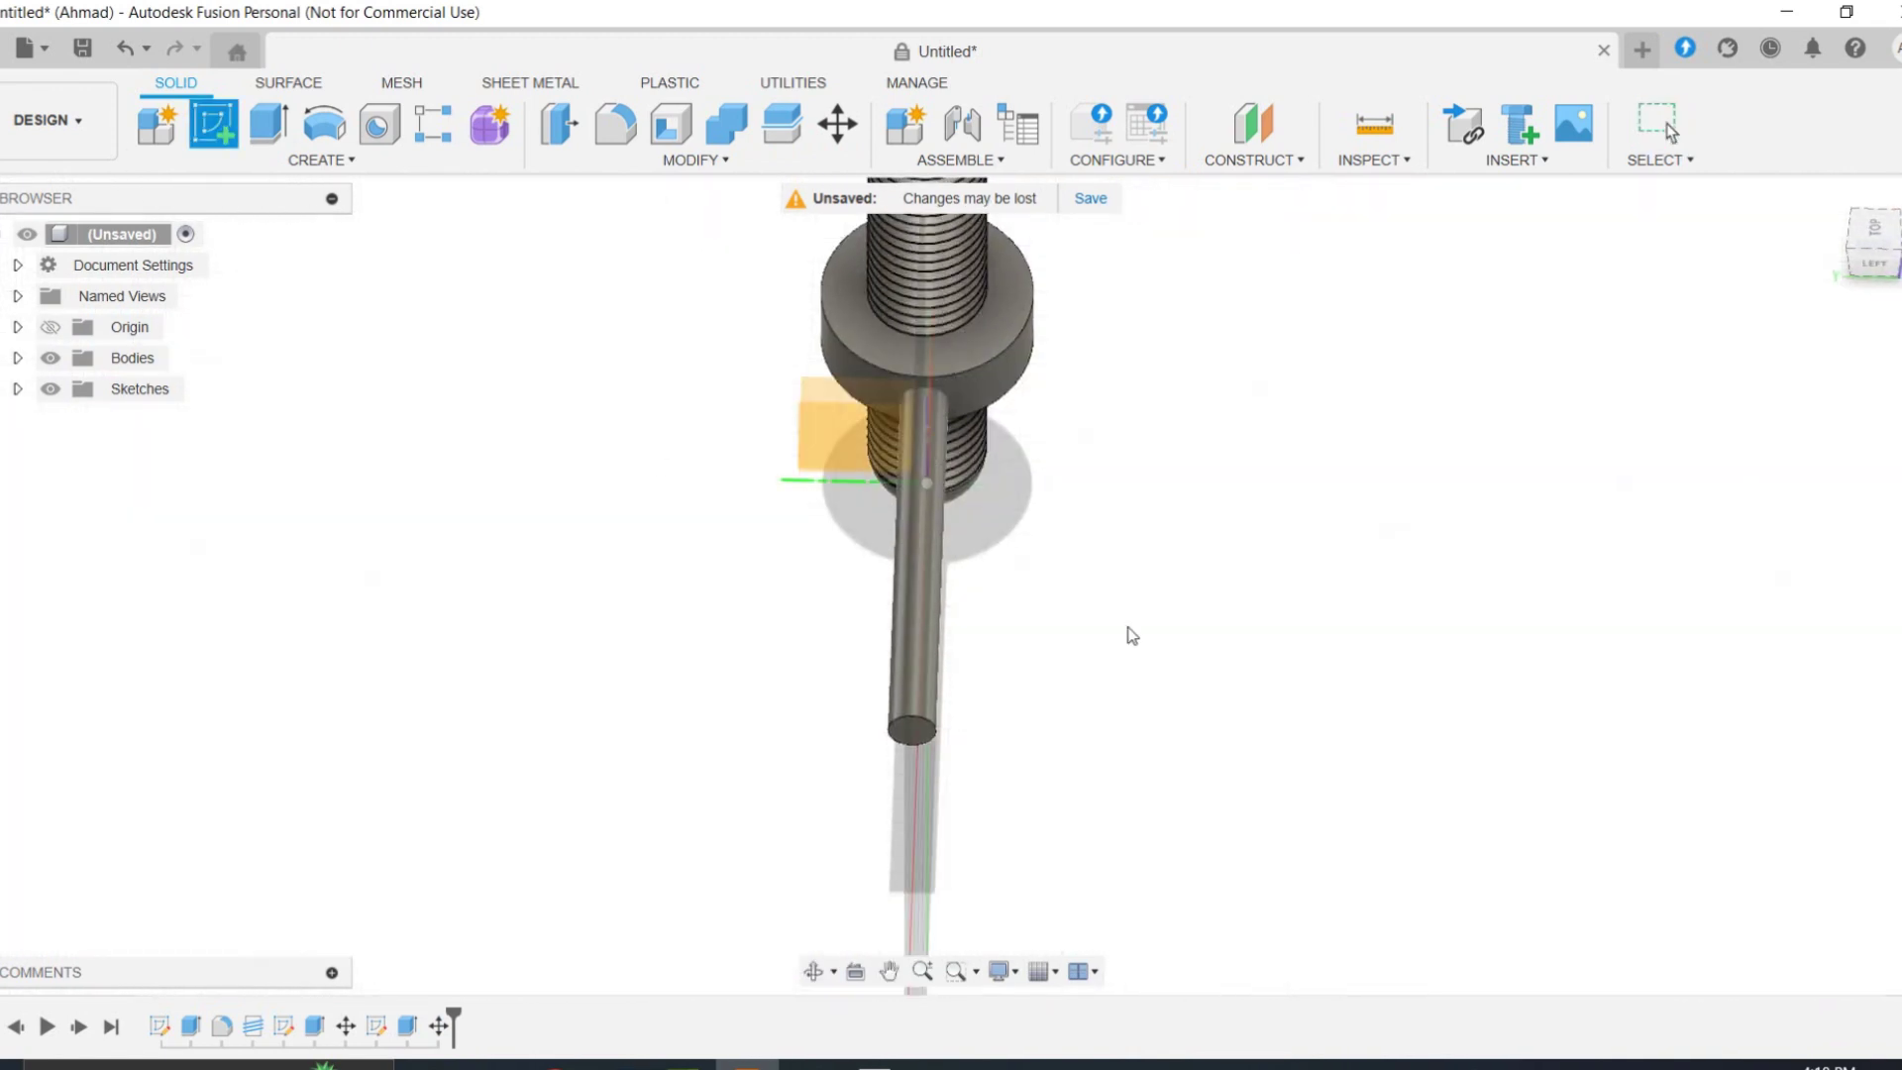
click(1129, 614)
mouse_move(934, 436)
middle_down()
mouse_move(711, 386)
mouse_move(1052, 497)
middle_up()
scroll(838, 452, up, 3)
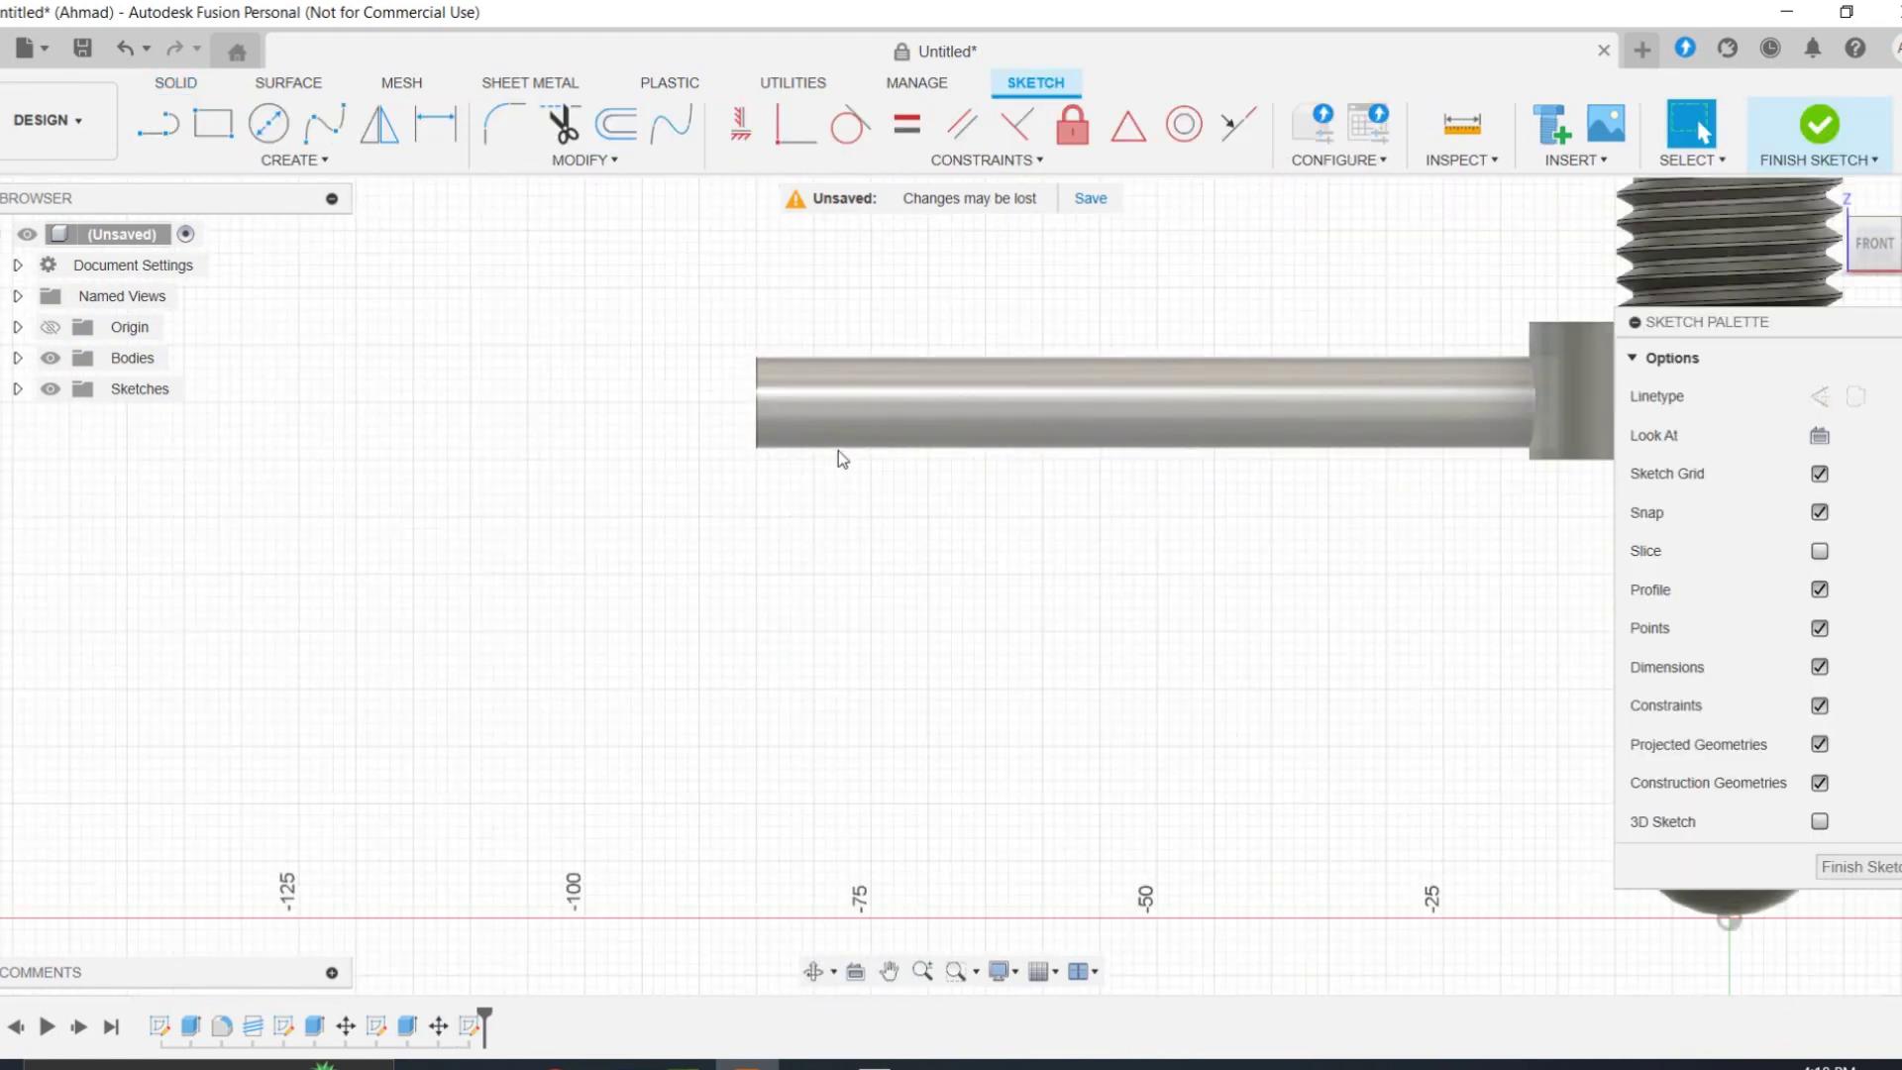
middle_drag(789, 398, 681, 461)
click(276, 144)
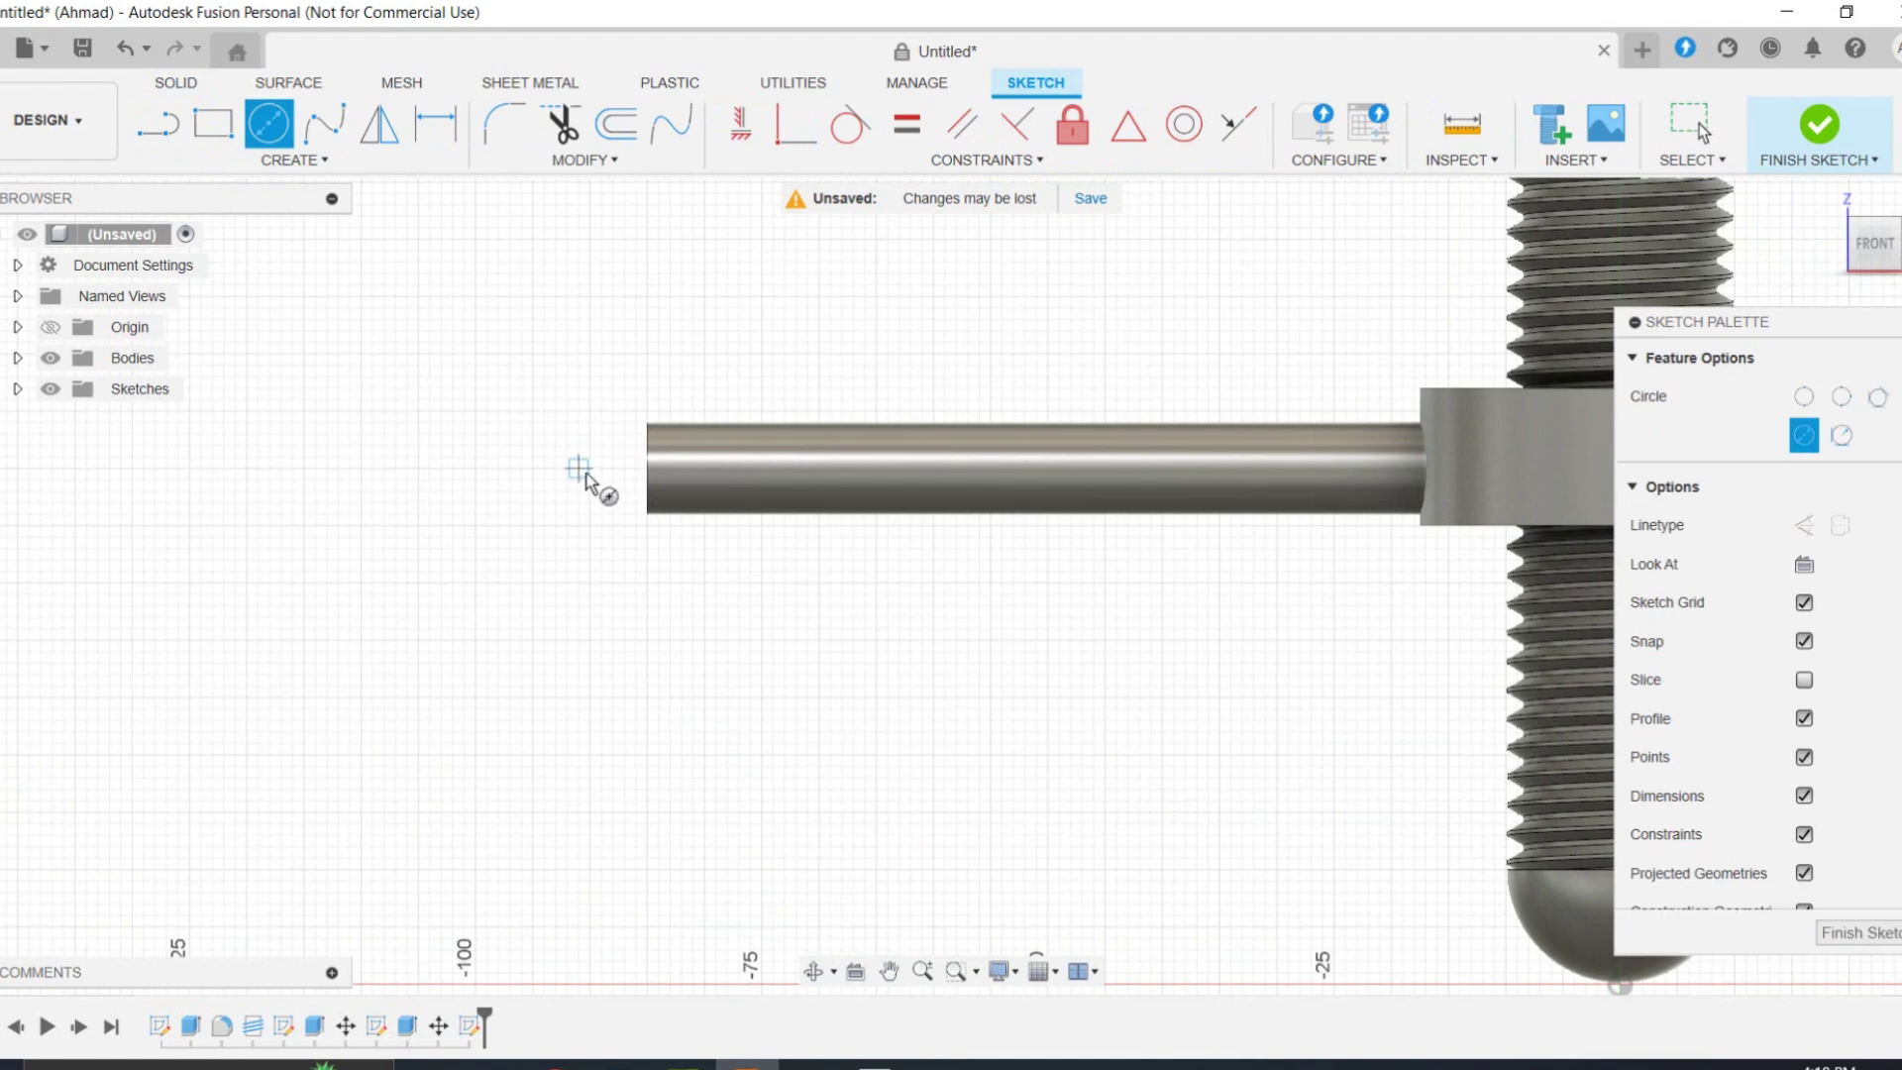
click(533, 469)
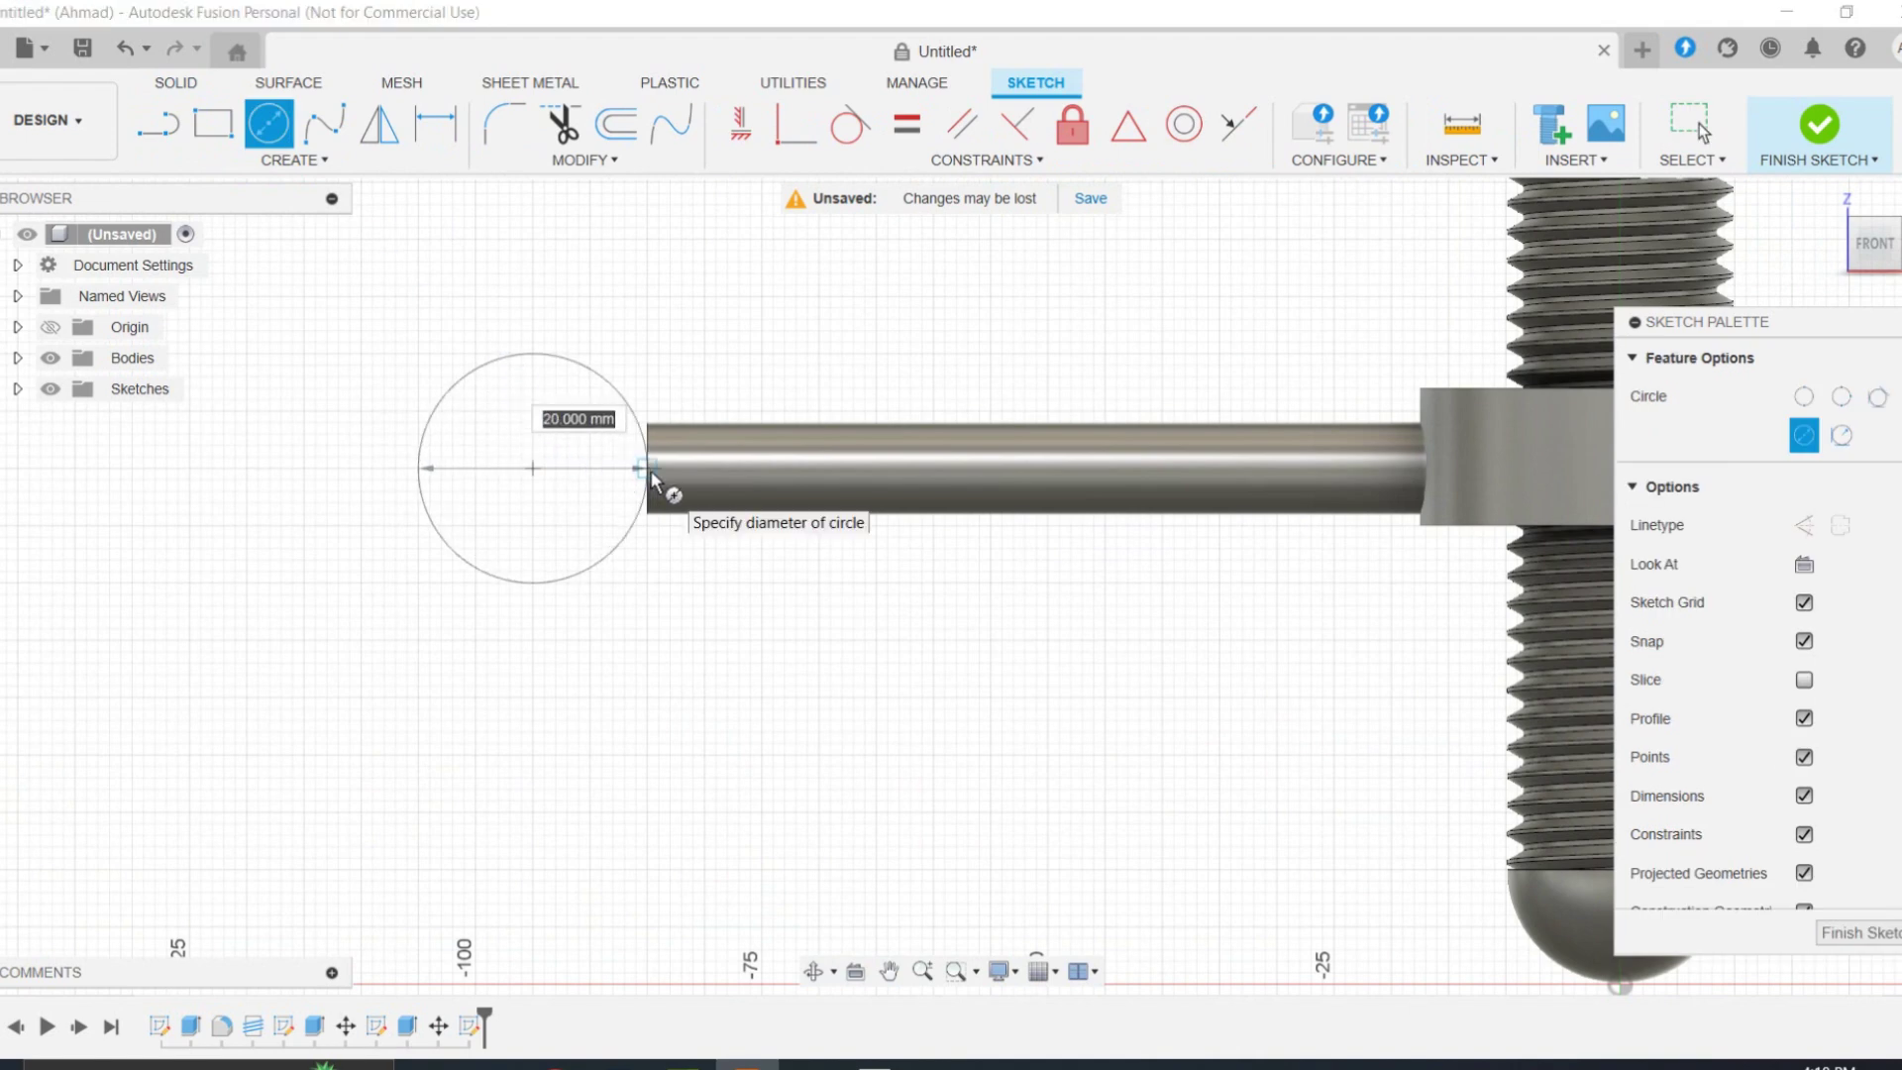
click(650, 479)
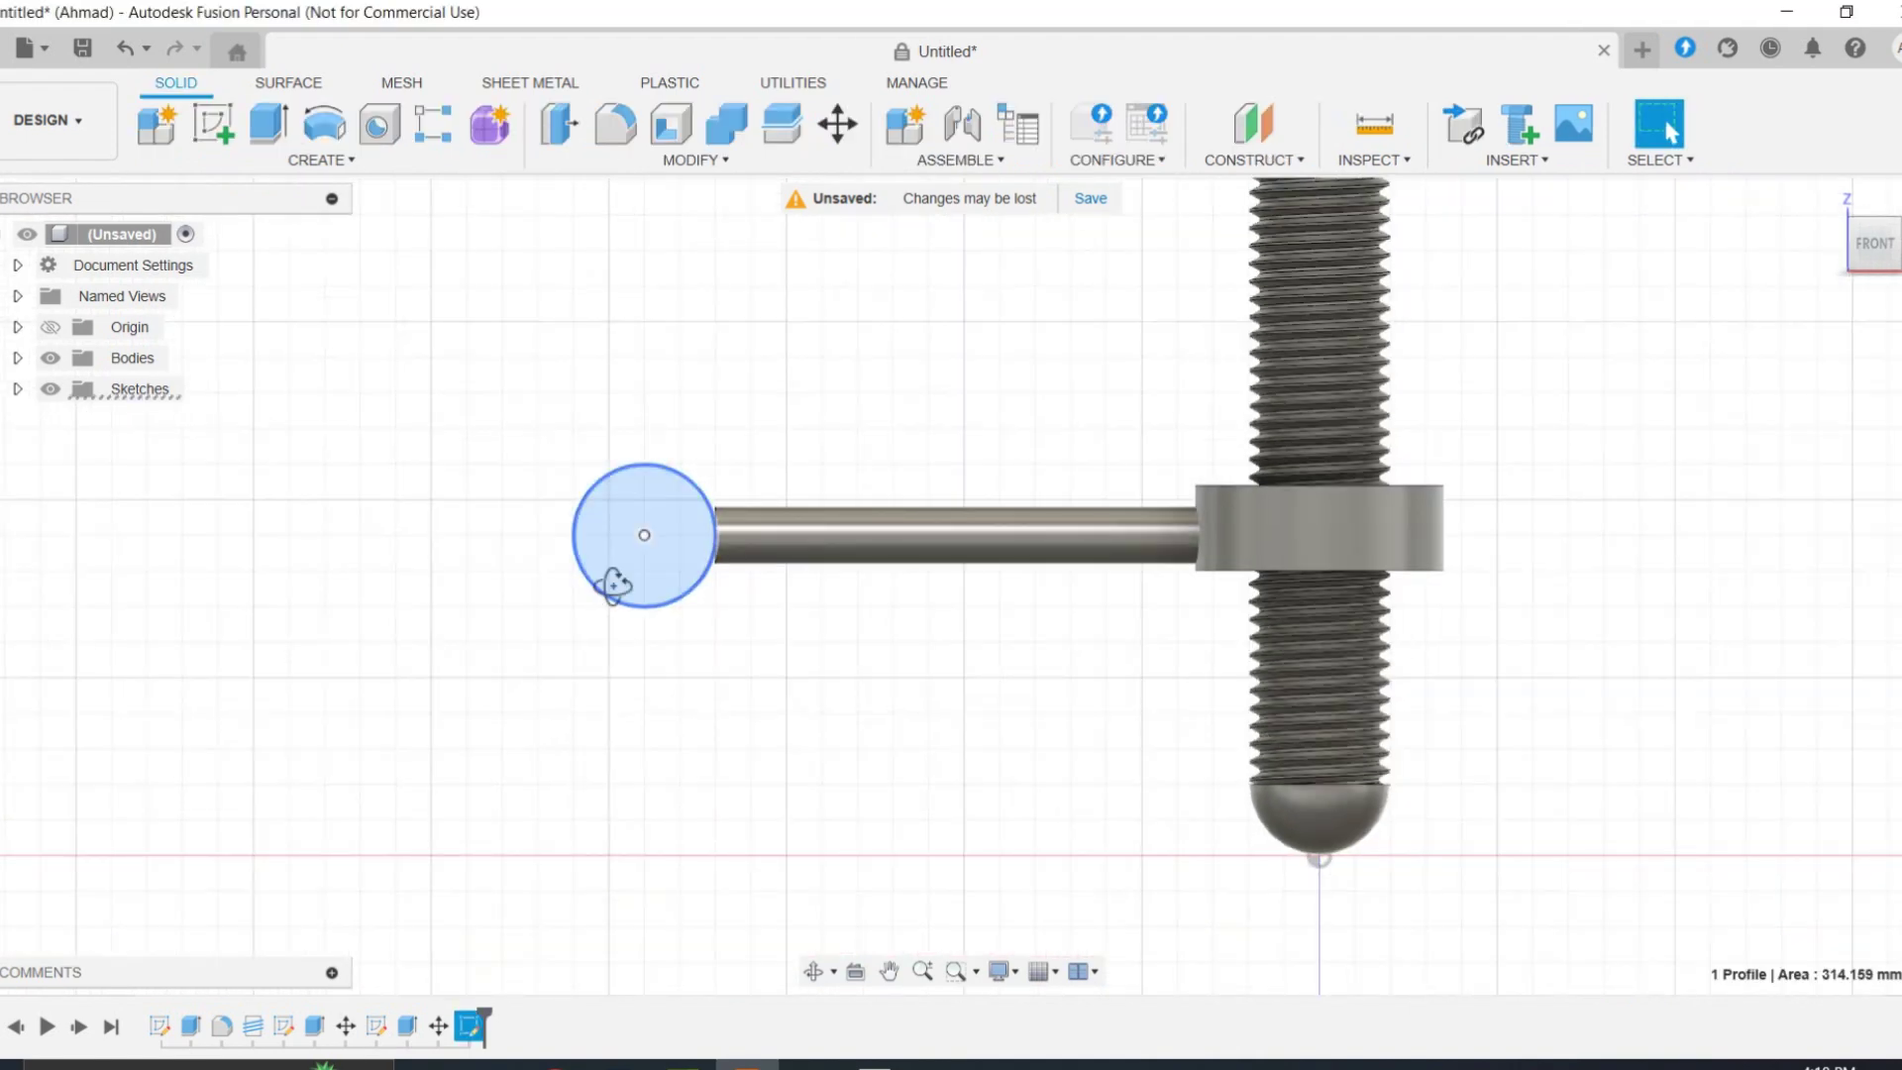
Step: Extrude the 20 mm circle 40 mm to each side of its plane as a new body, forming the handle's crosswise grip
shift+middle_drag(613, 585, 995, 650)
key(e)
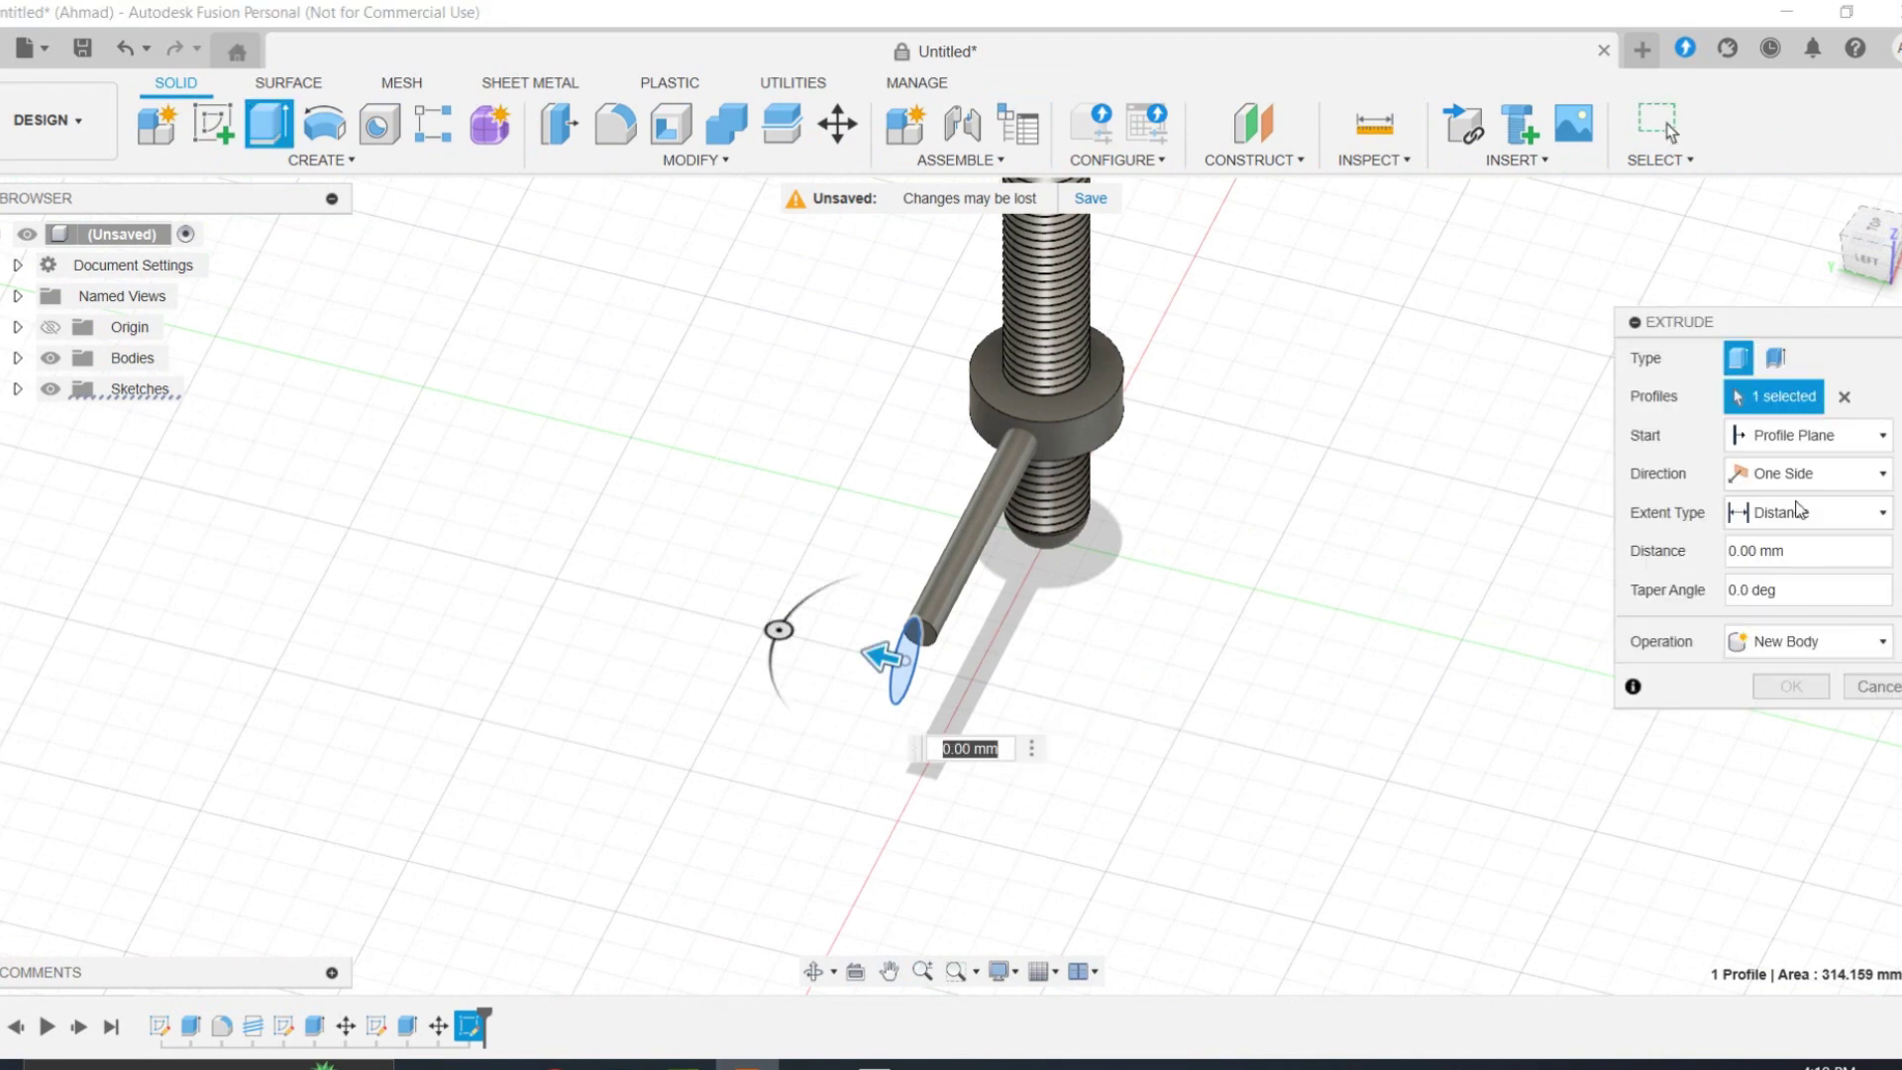
click(1812, 474)
click(1782, 533)
drag(904, 659, 1102, 692)
drag(874, 654, 679, 650)
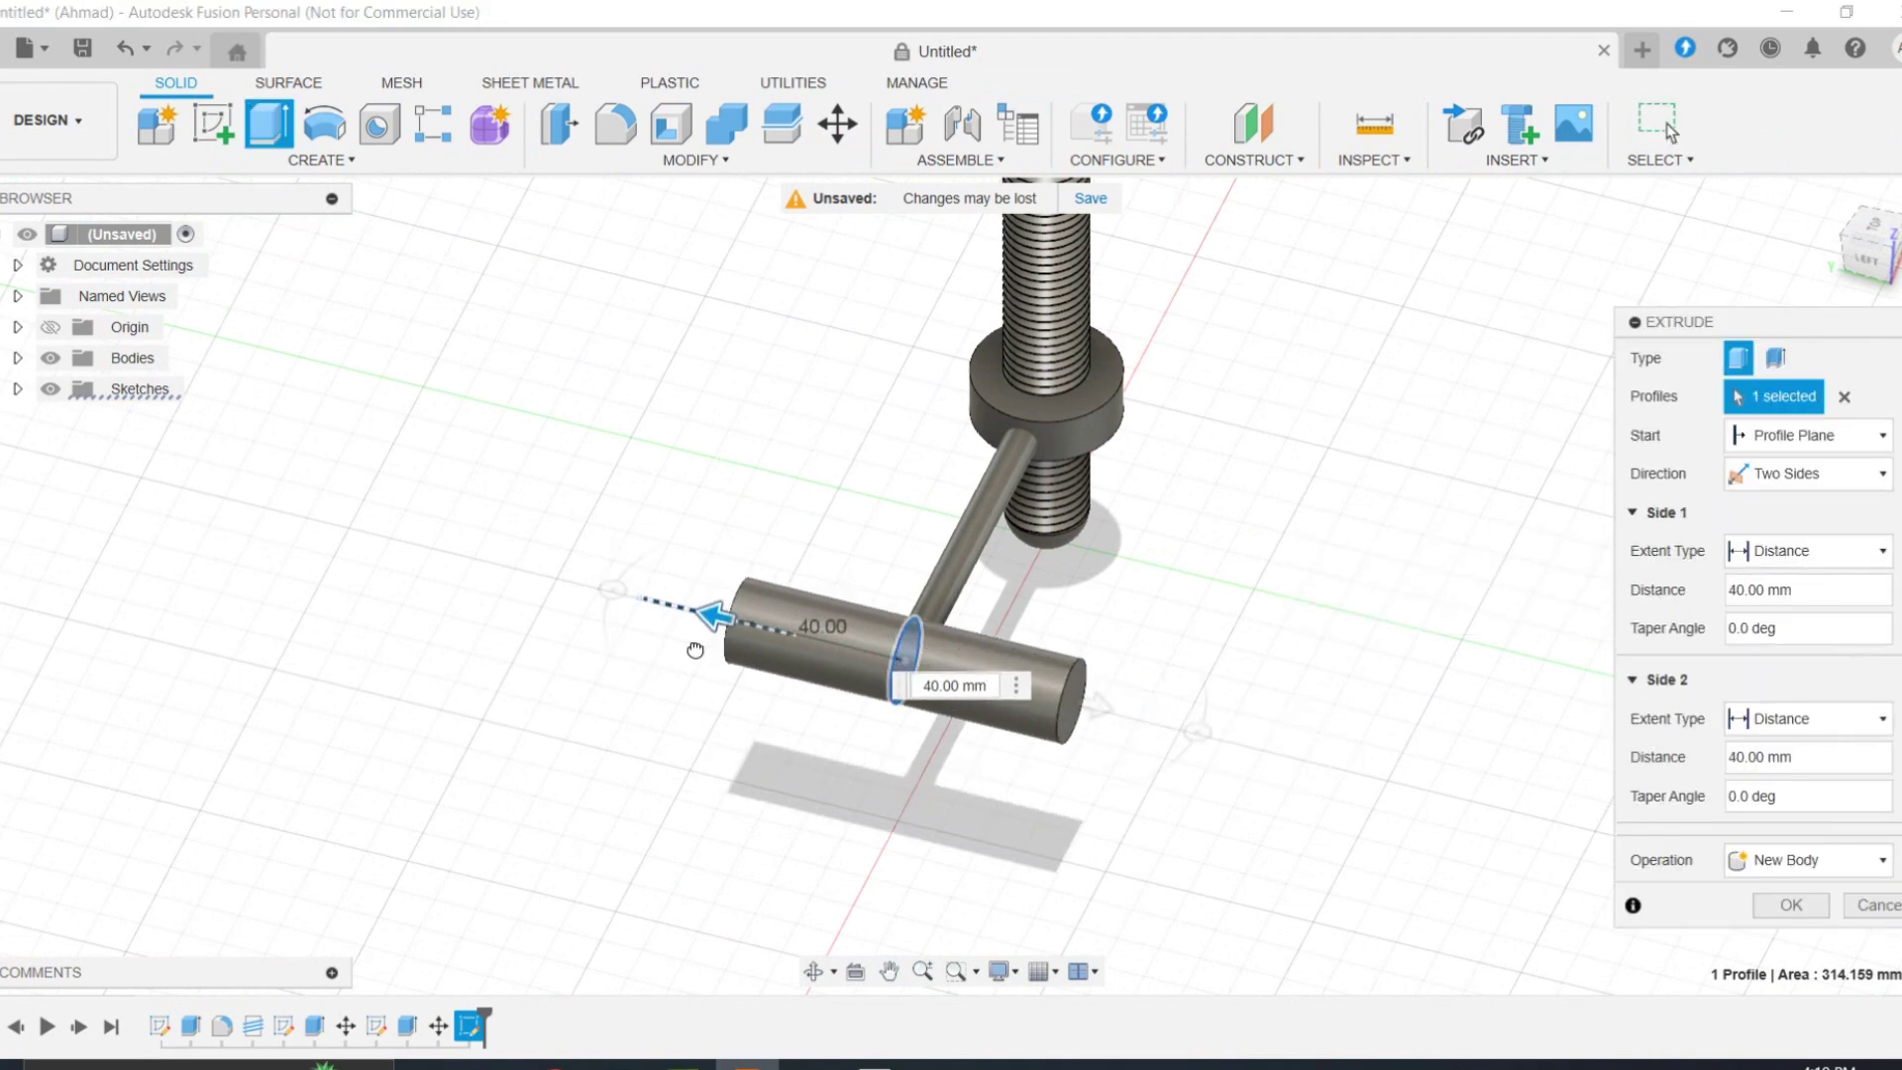
click(1812, 904)
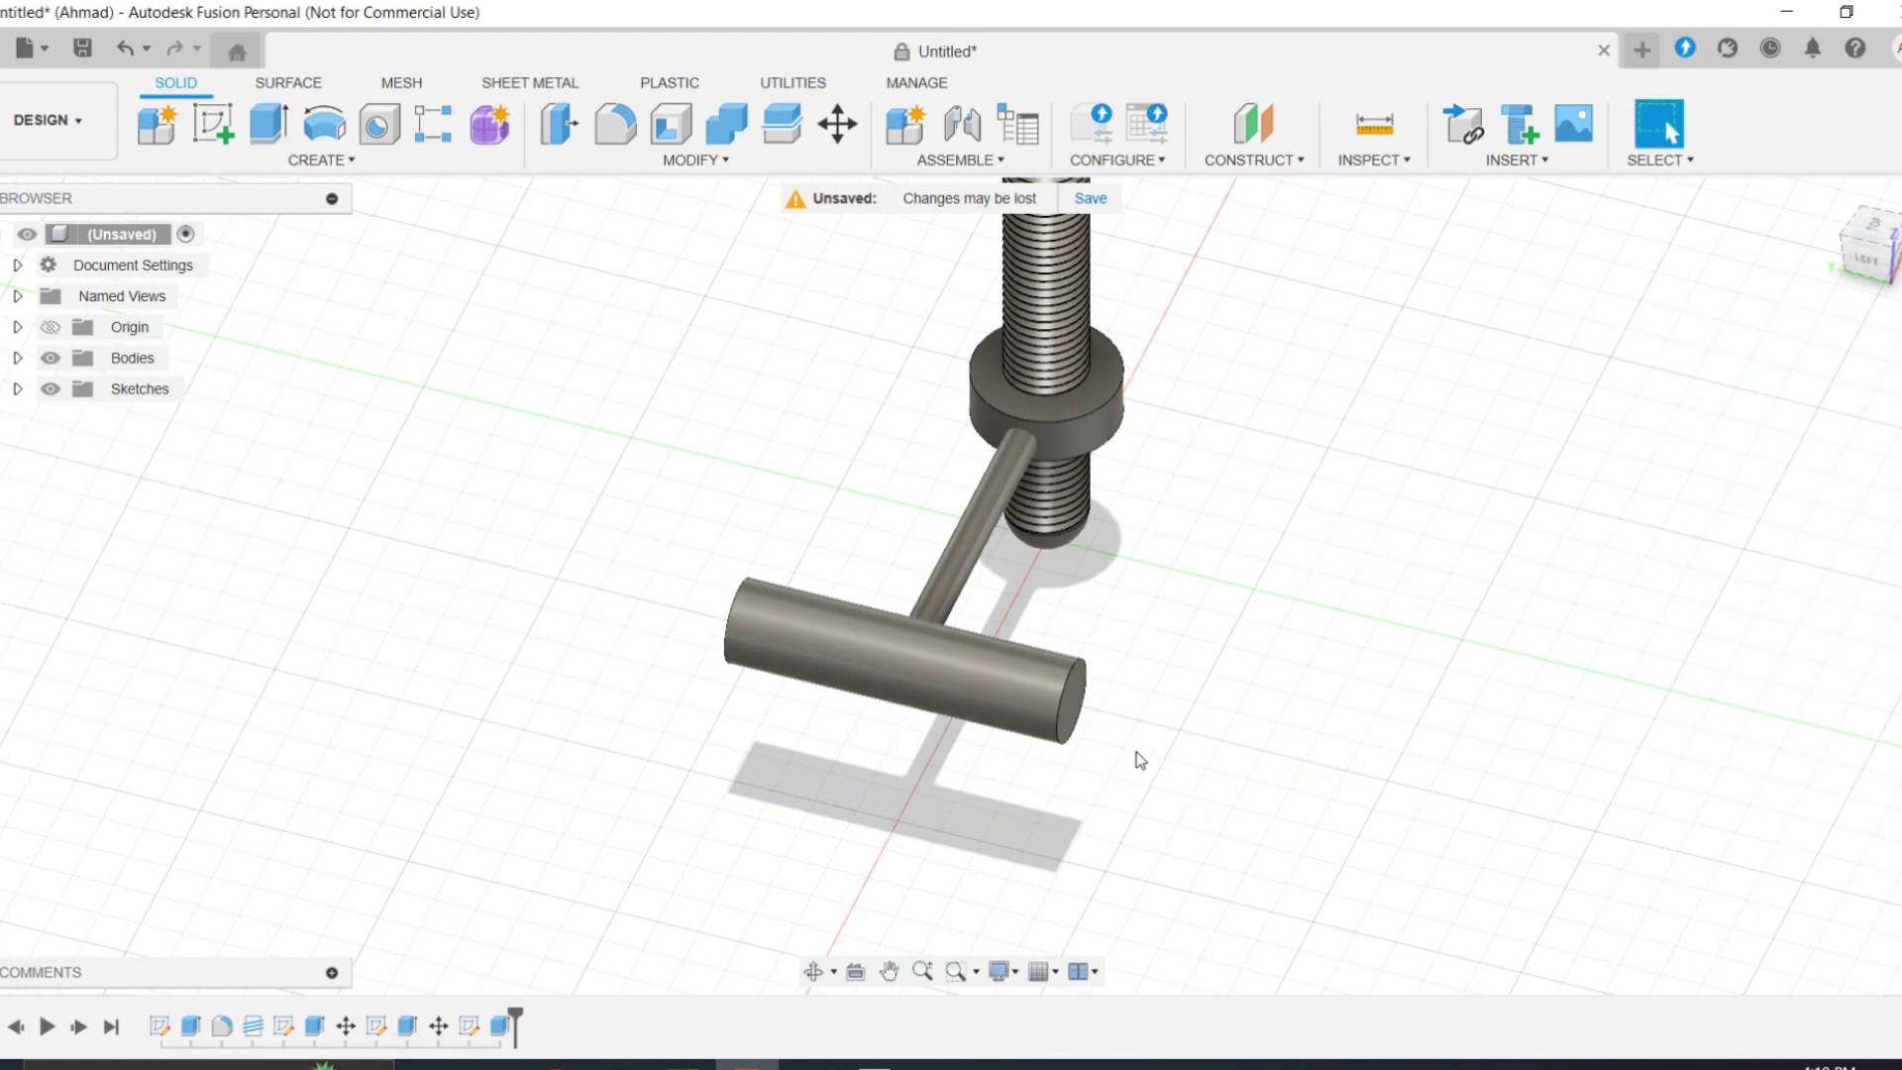
Step: Fillet the circular edges at both ends of the grip cylinder with a 9 mm radius
key(f)
click(1058, 723)
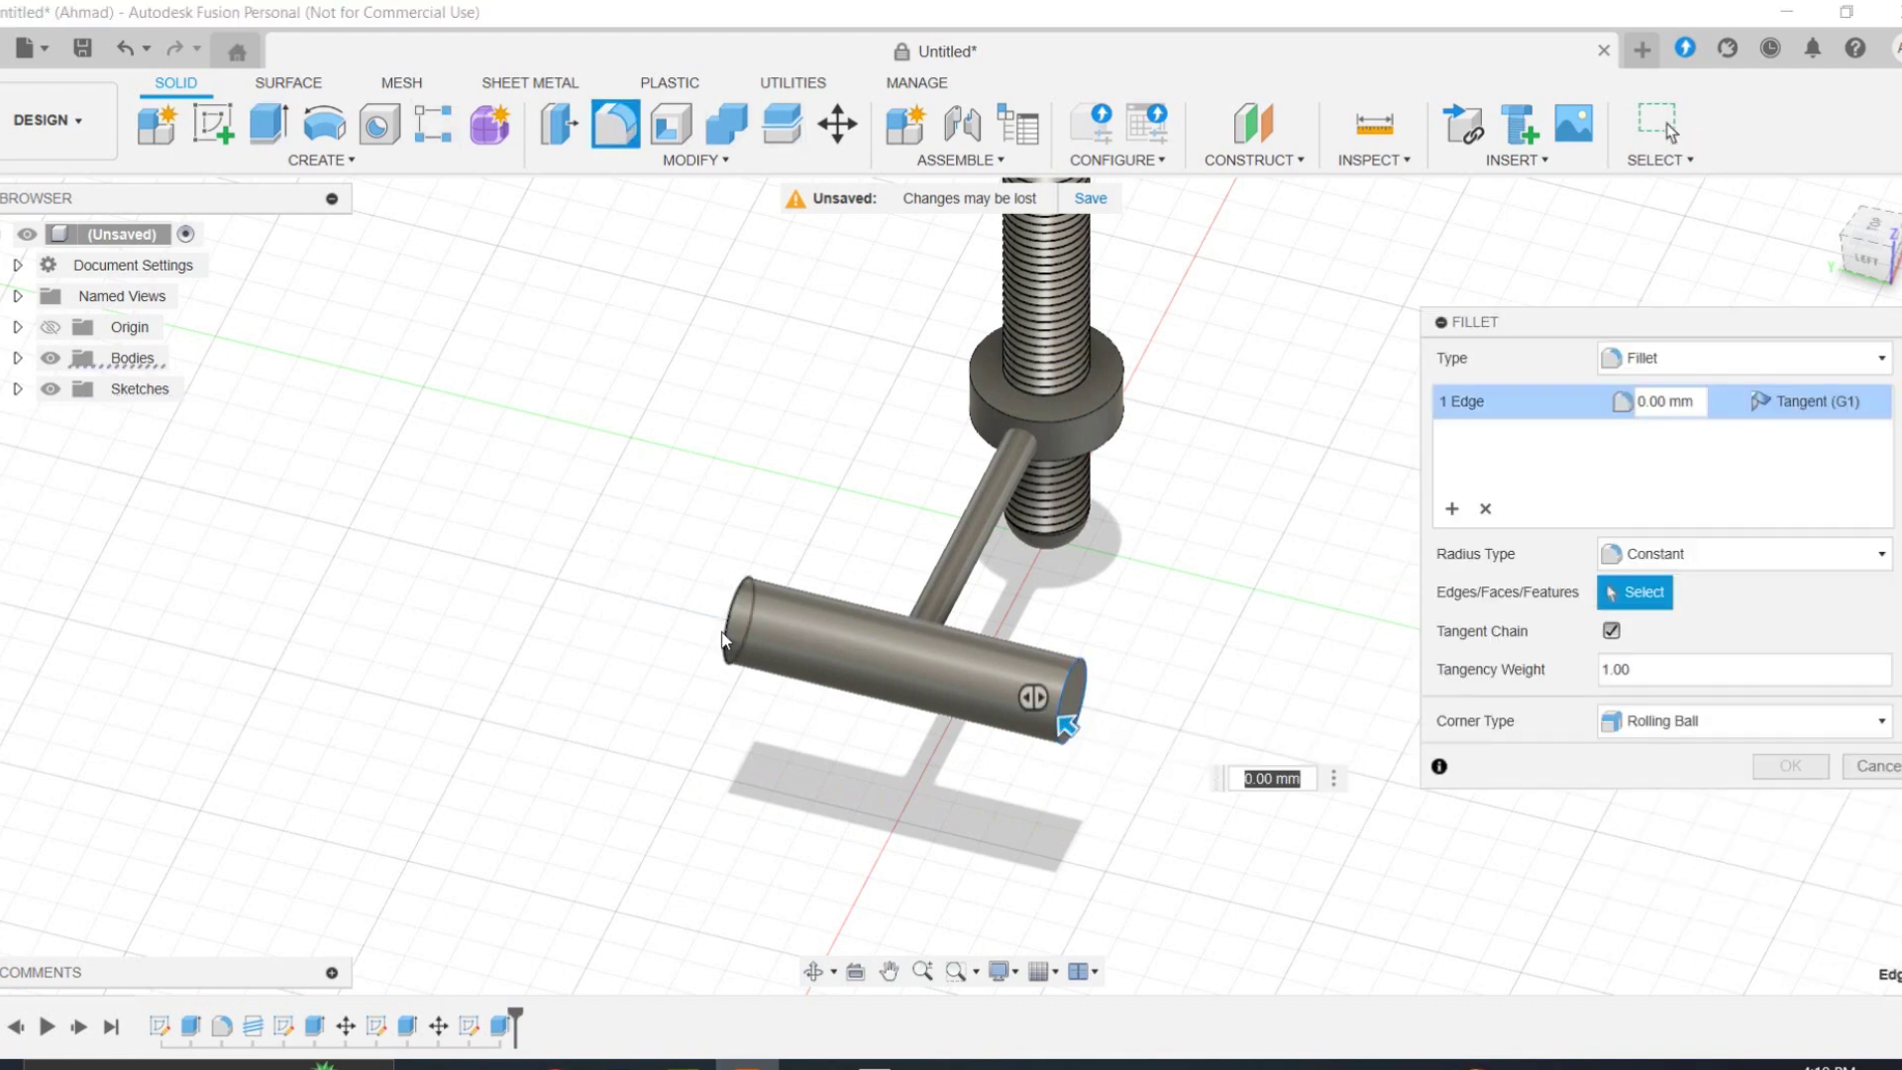
text(7)
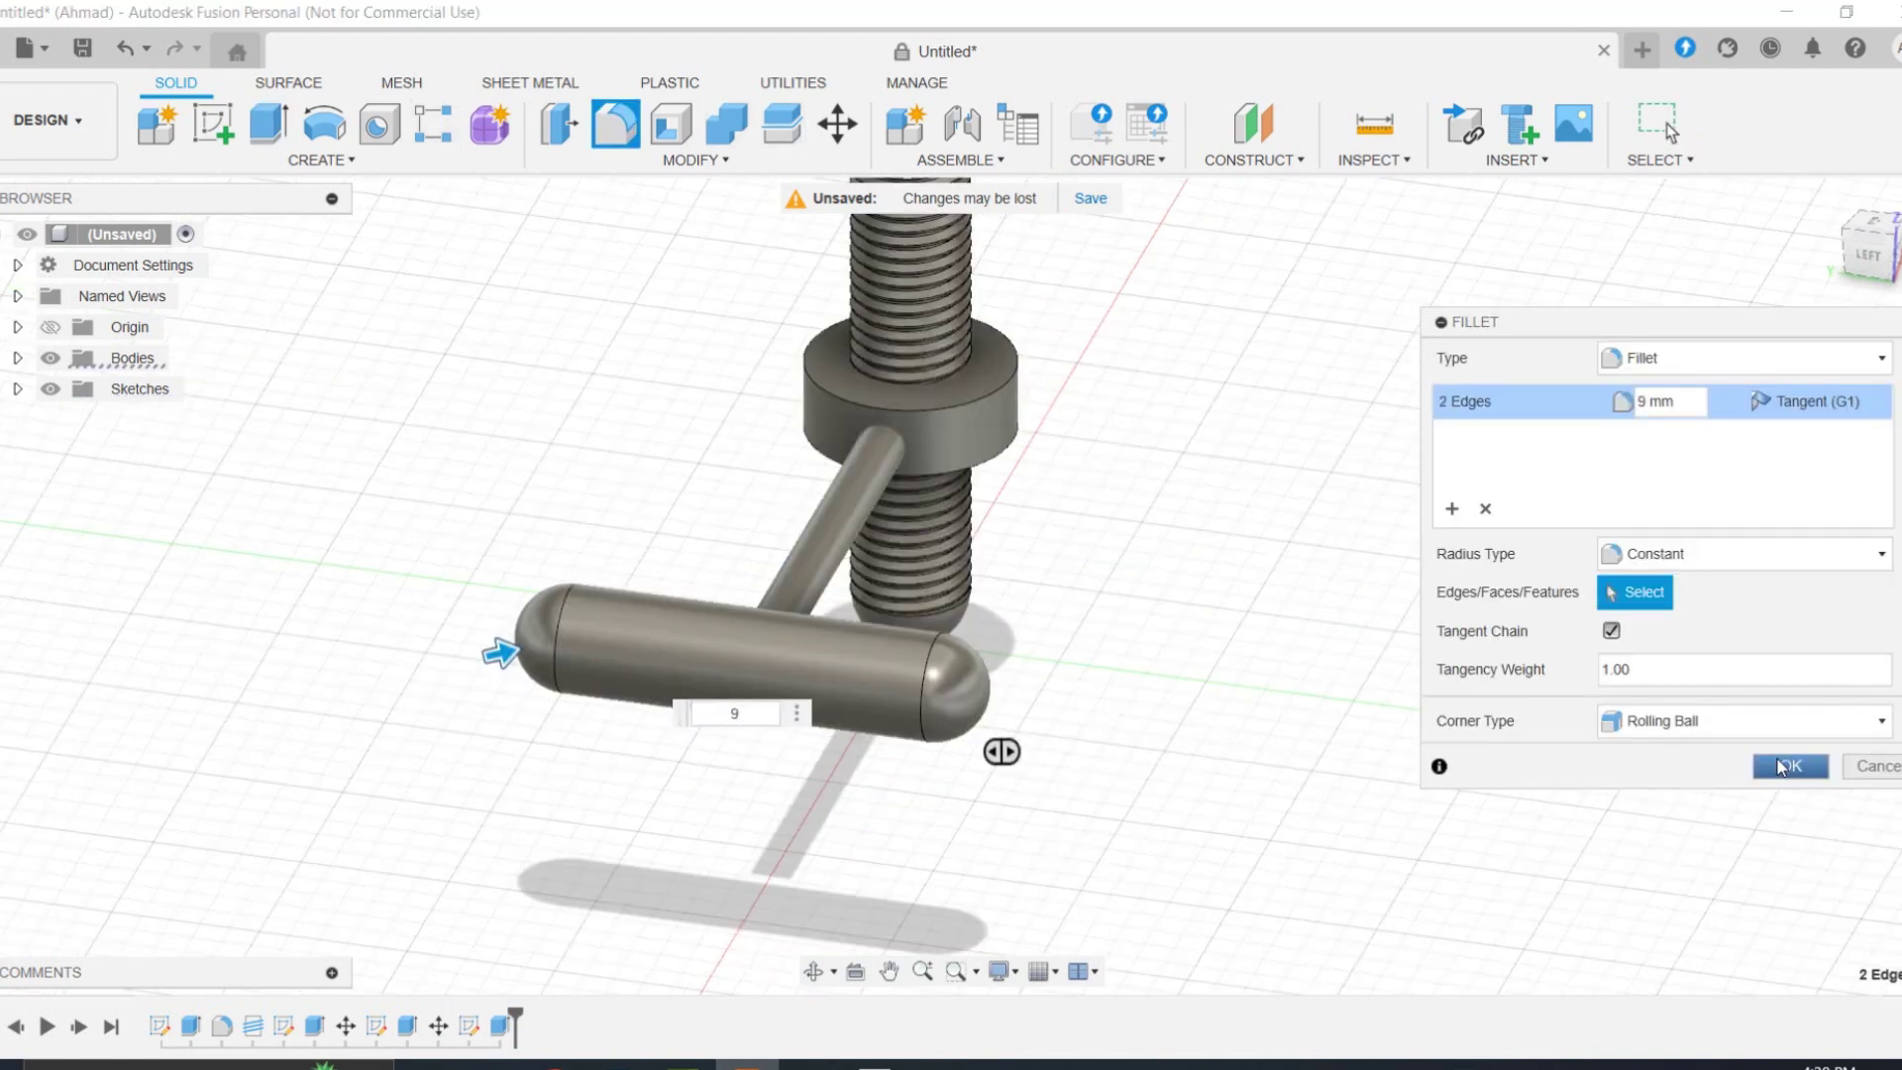
click(1789, 767)
Step: Move the grip body inward along the handle rod's axis so the rod's end is embedded in it
click(1875, 233)
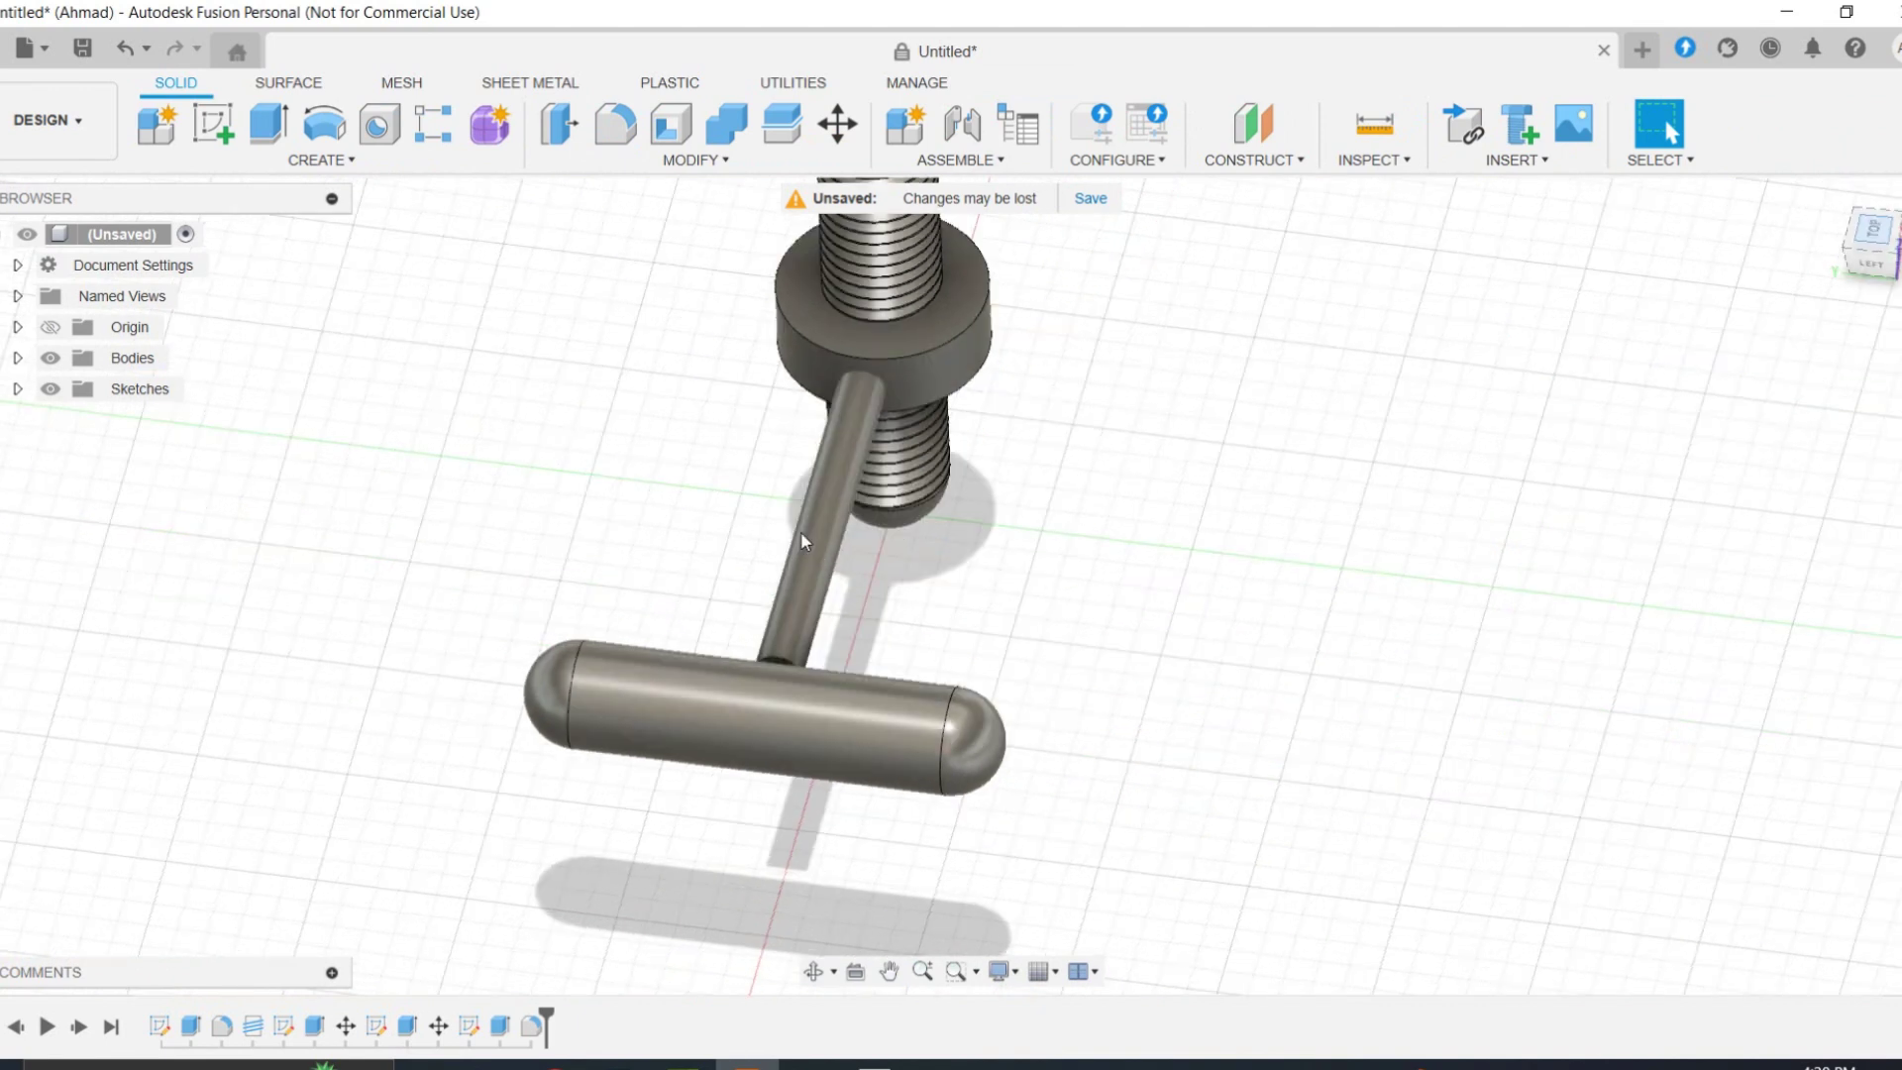
middle_drag(801, 531, 880, 631)
click(837, 125)
click(896, 859)
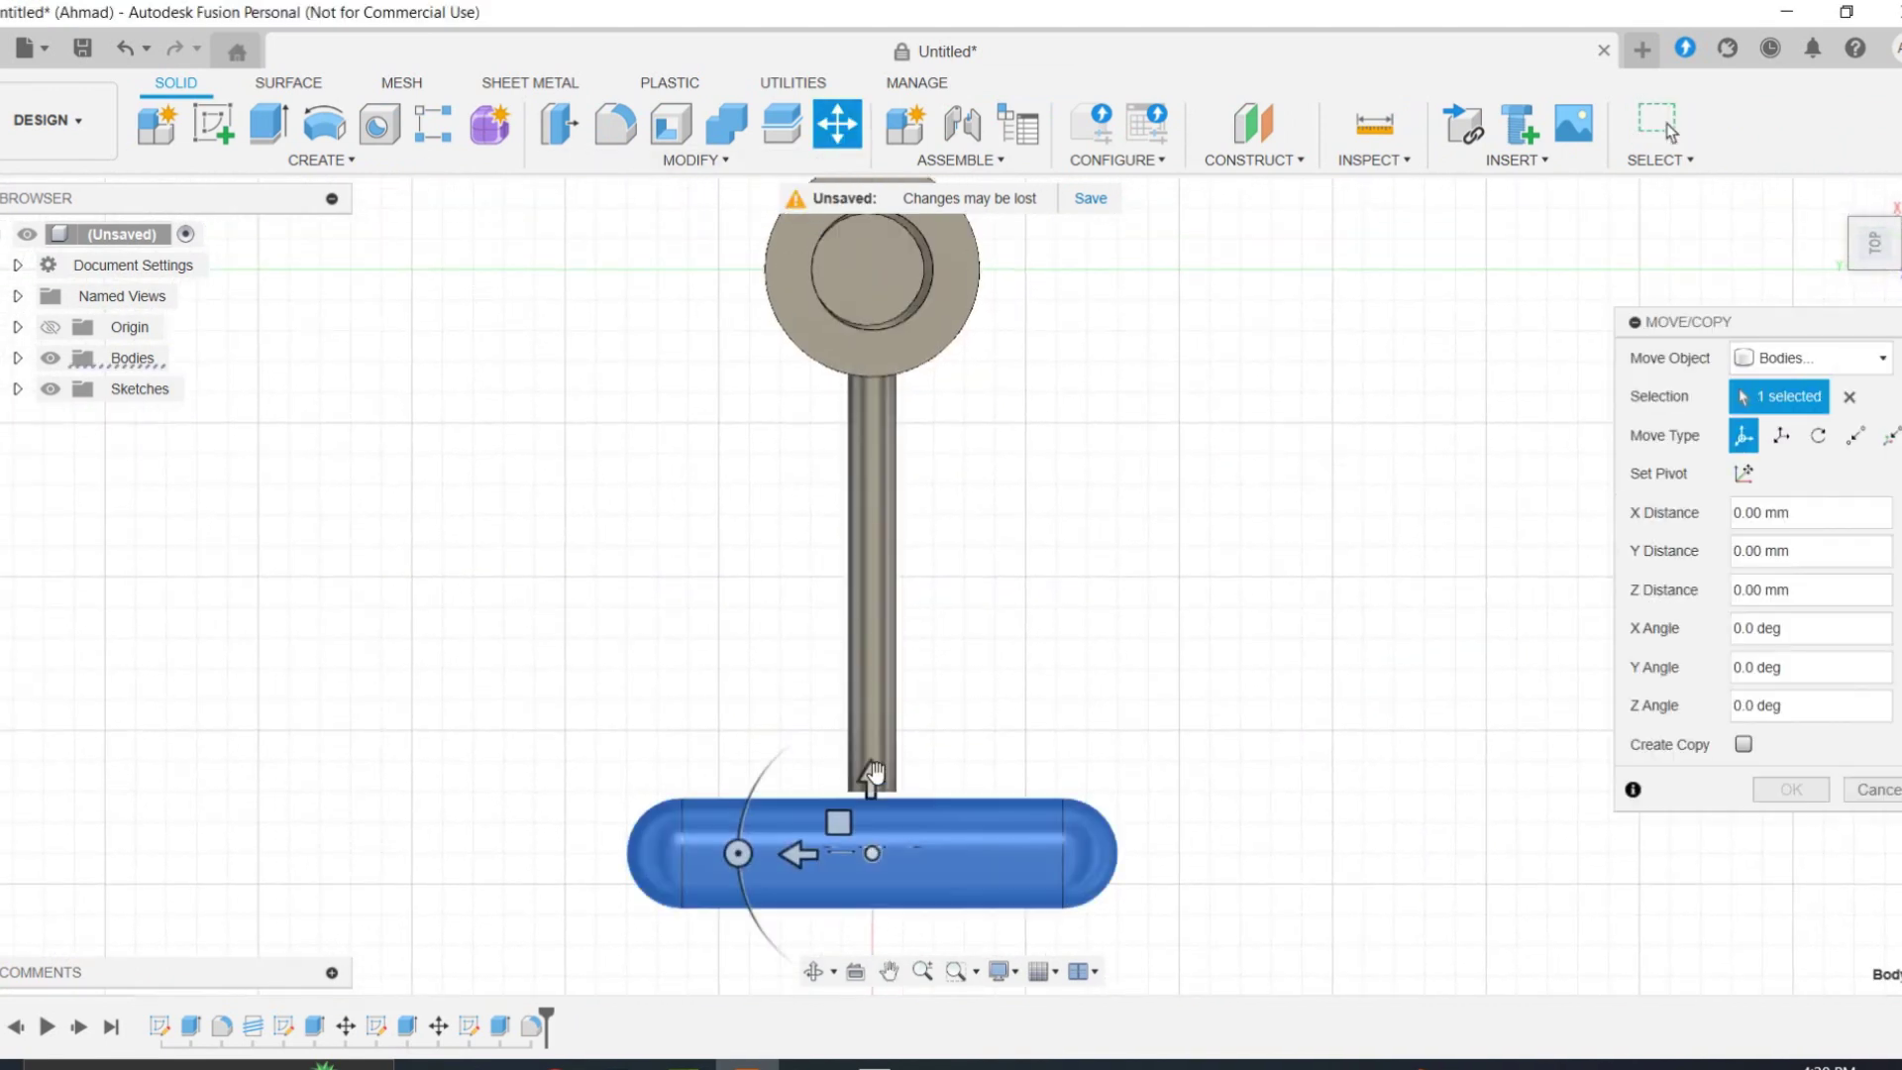
drag(874, 772, 875, 740)
click(1791, 788)
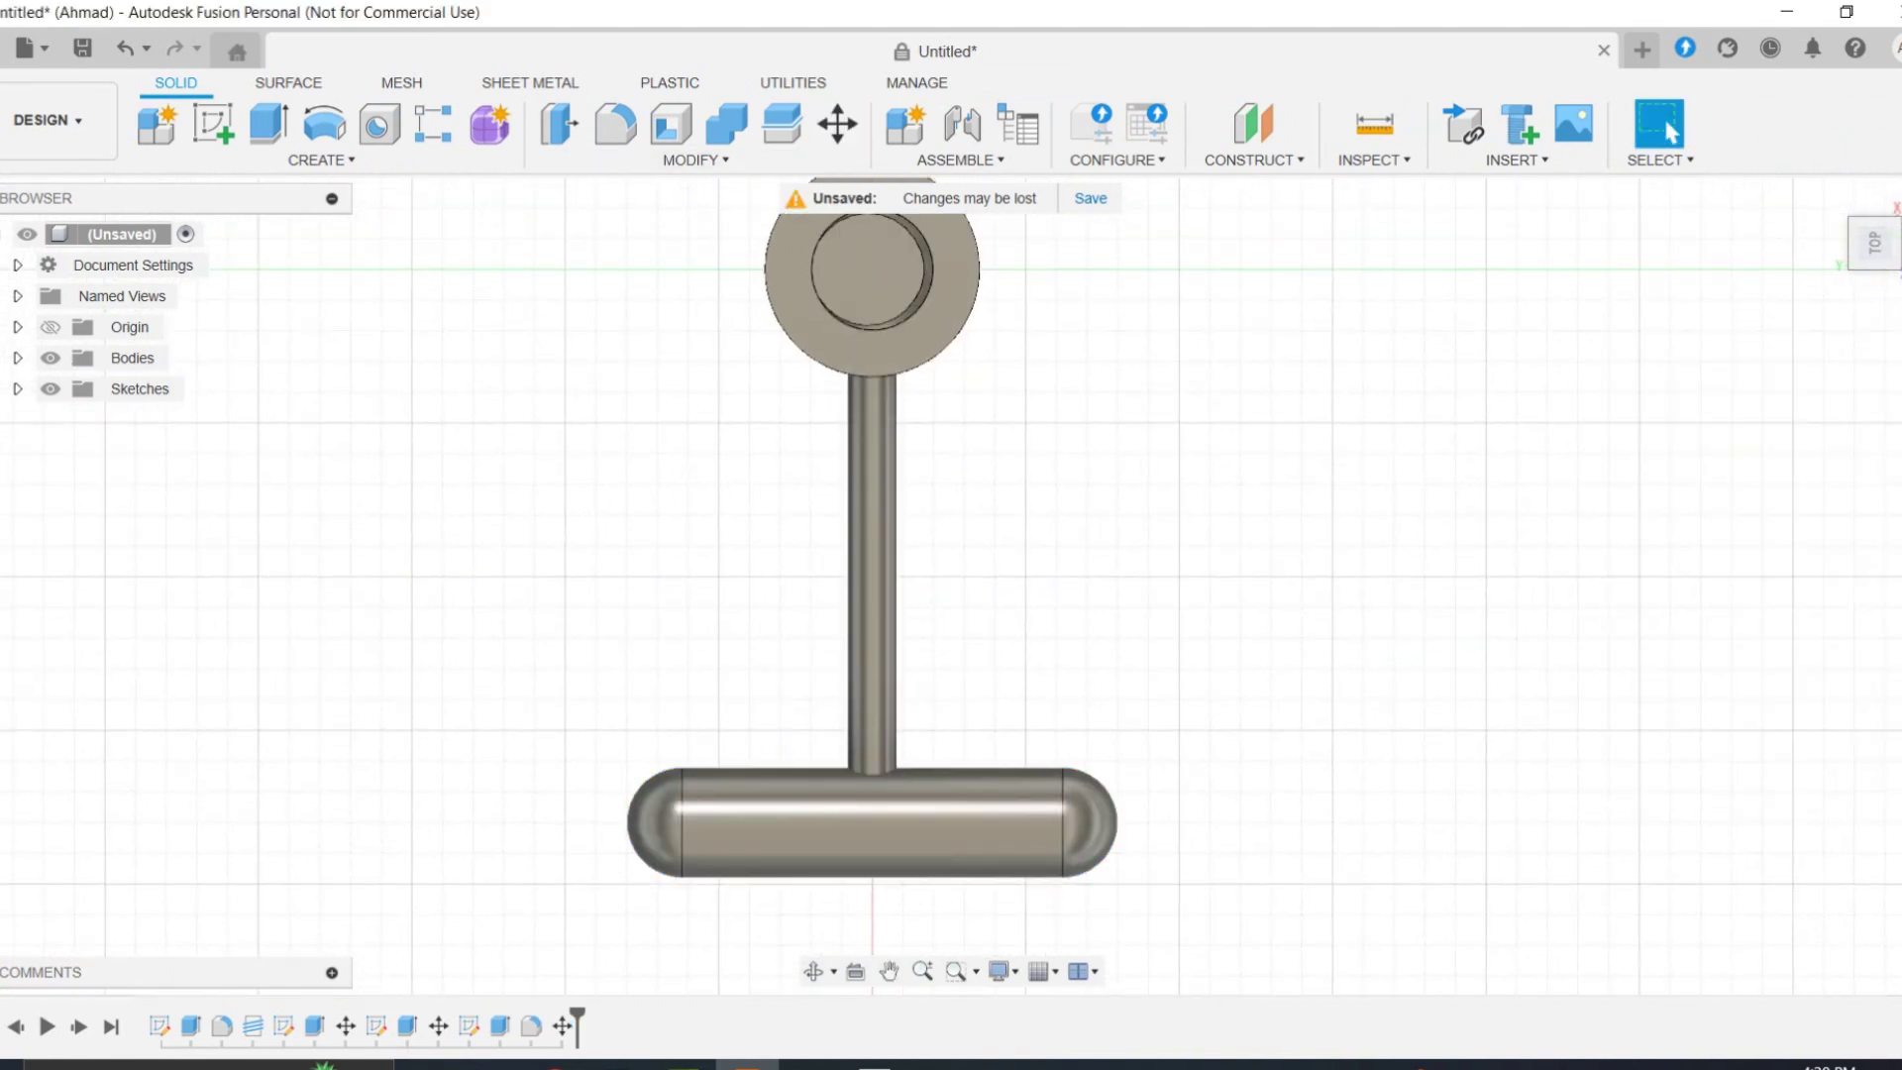
click(1875, 282)
shift+middle_drag(1297, 664, 1000, 715)
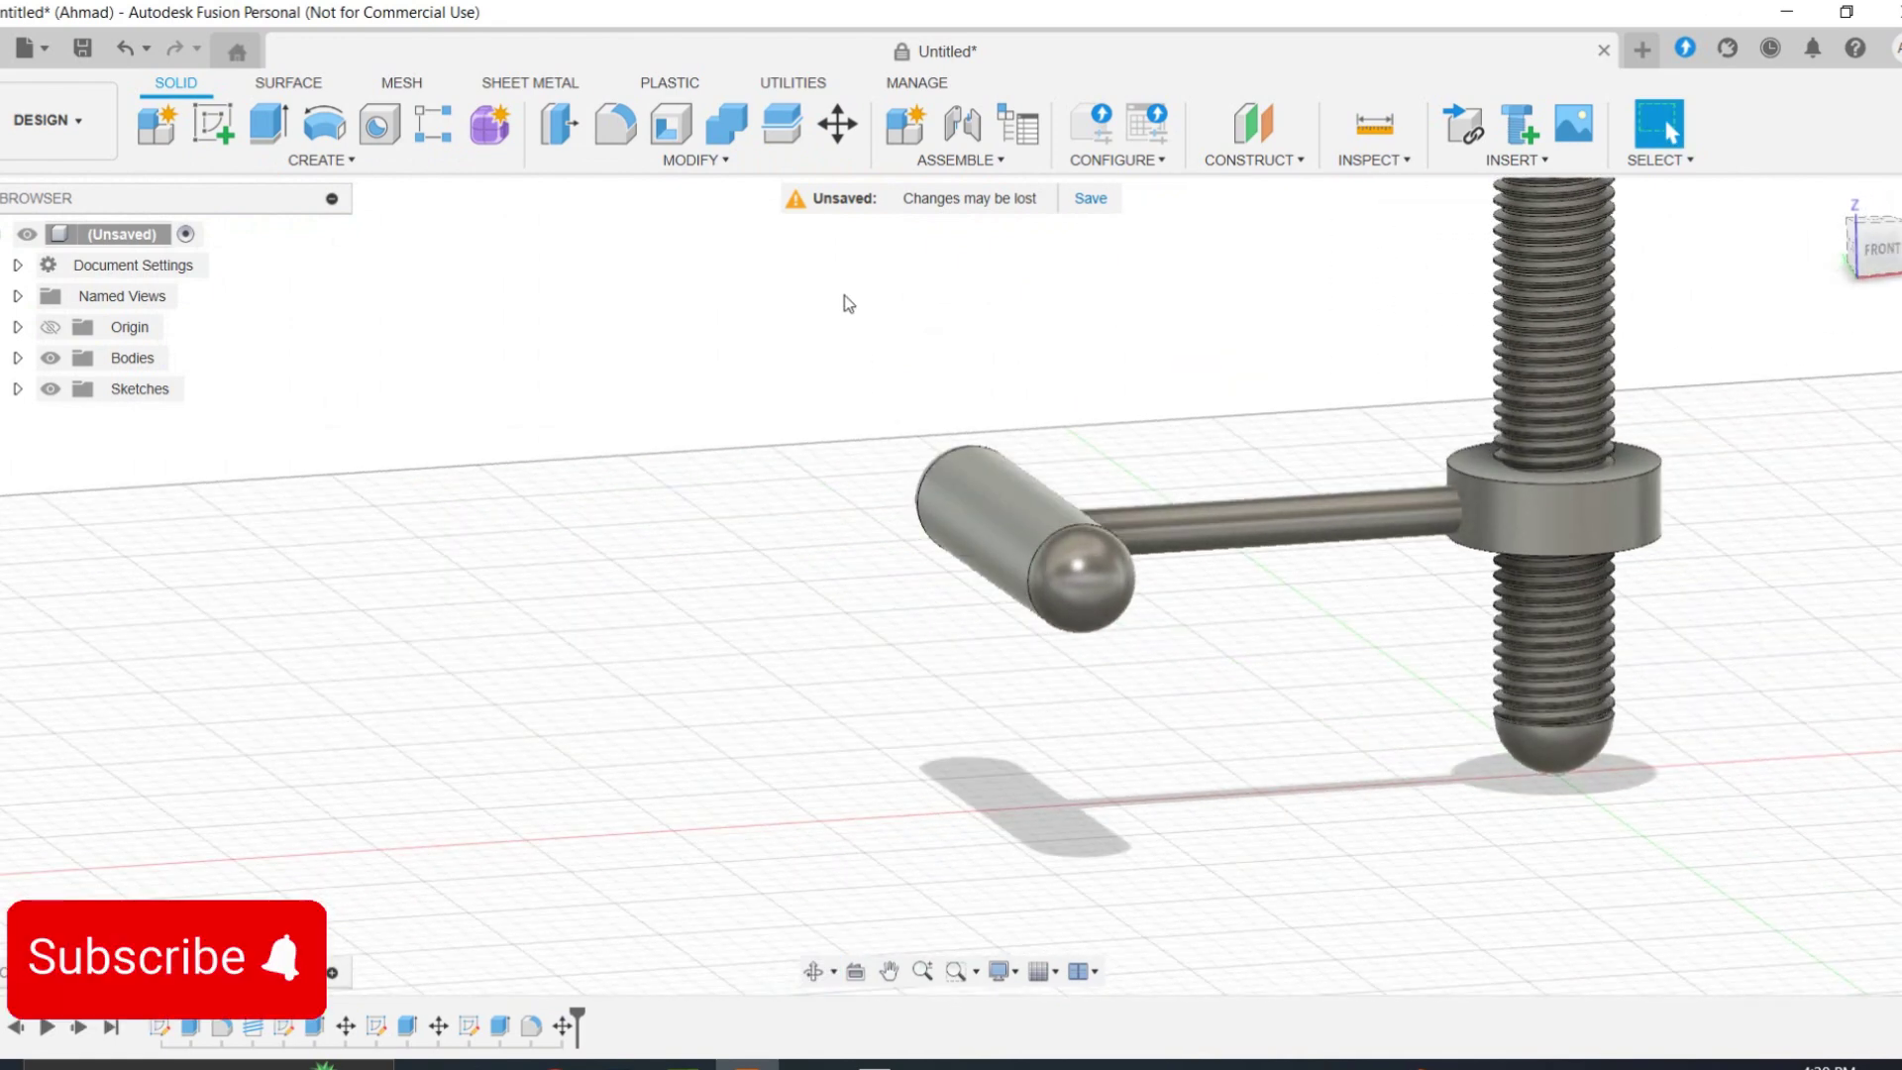
drag(843, 295, 1284, 773)
click(837, 125)
click(1851, 249)
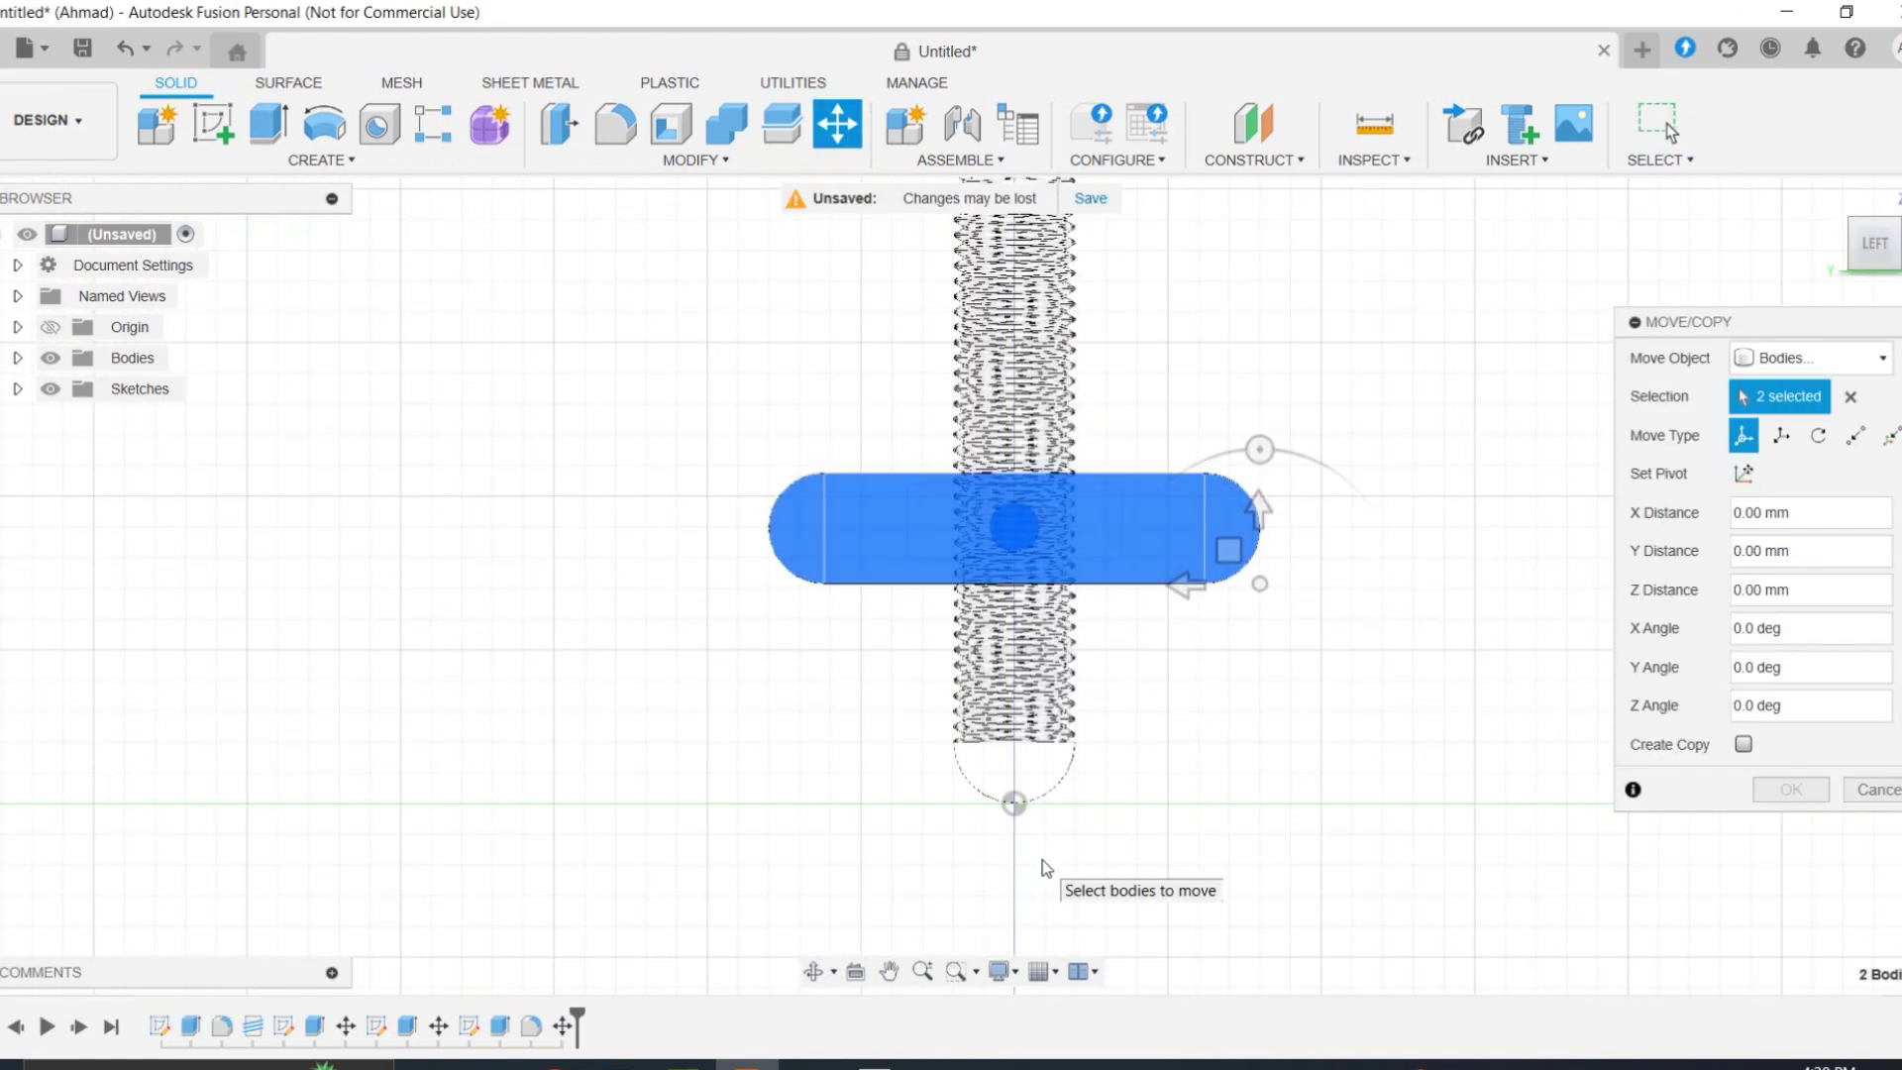
click(1872, 790)
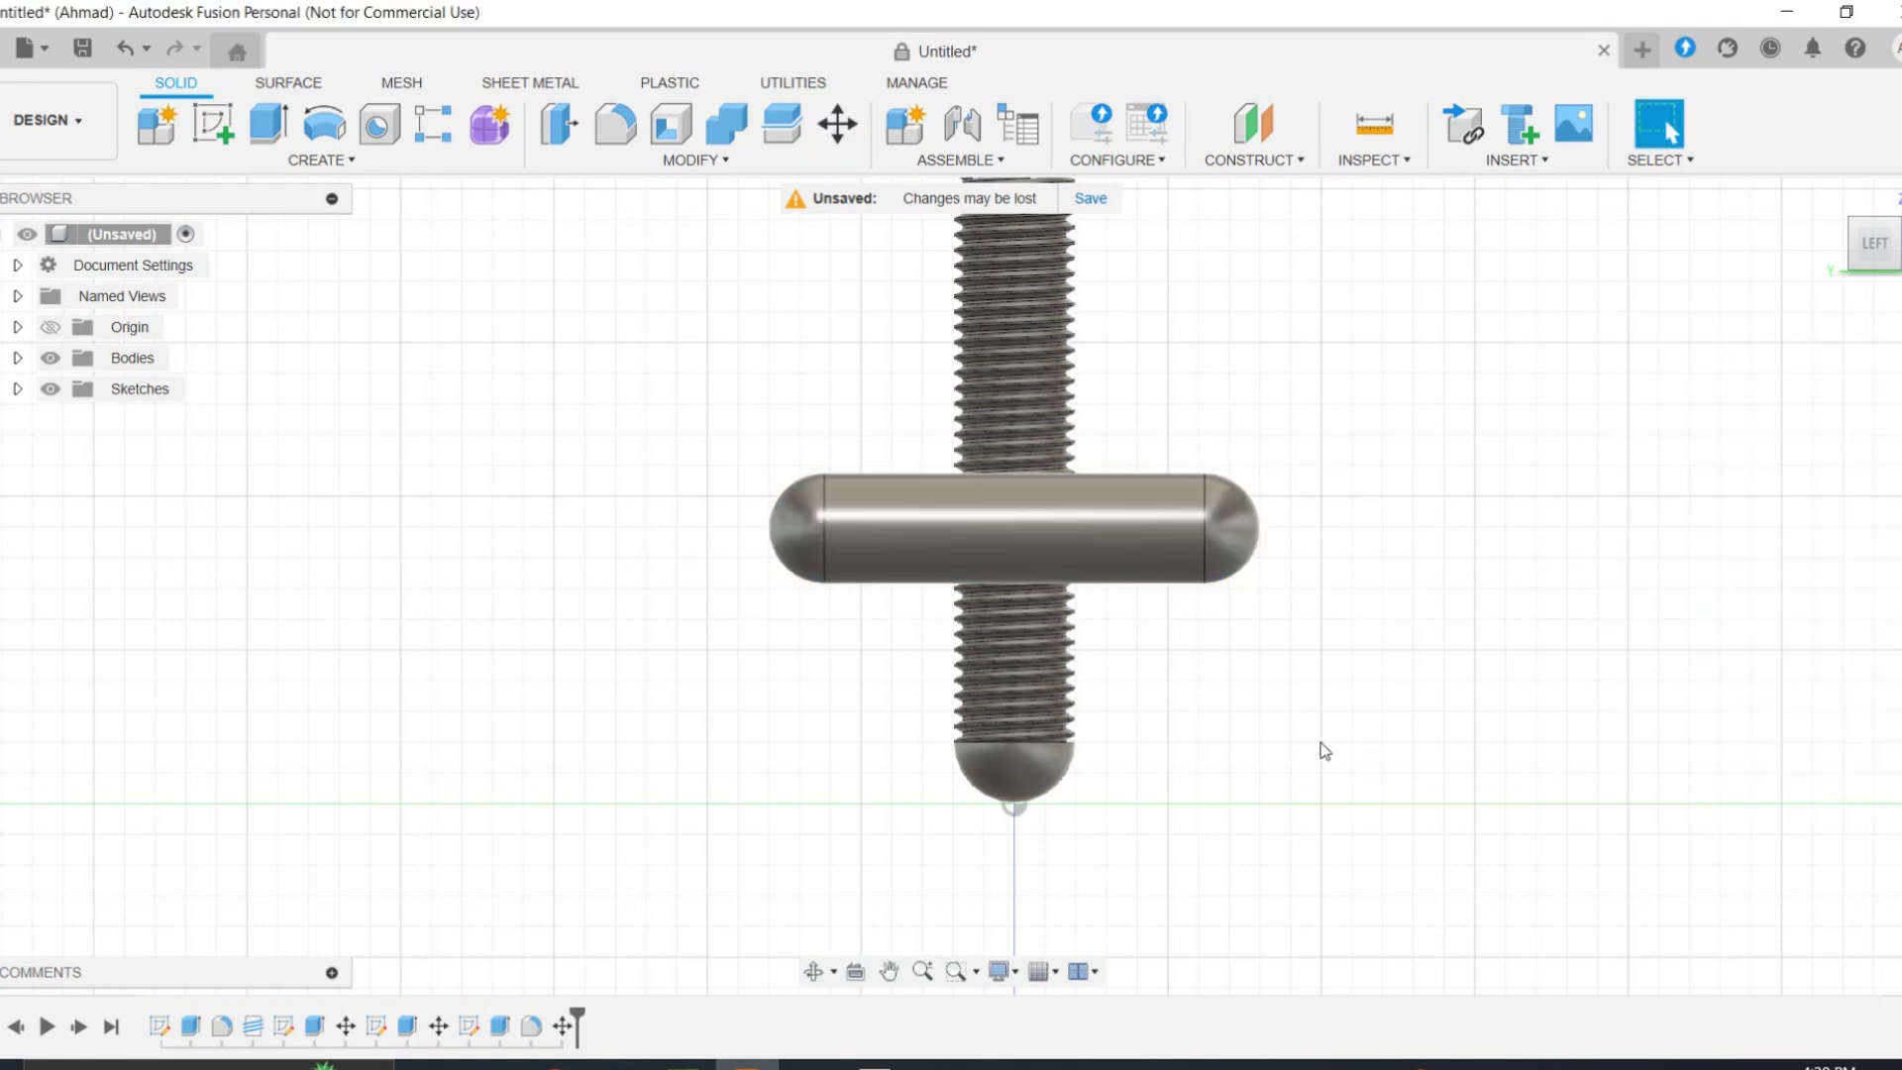
Step: Join the handle rod to the collar using Combine, with the collar as target and Keep Tools enabled
scroll(1308, 748, up, 2)
shift+middle_drag(1286, 743, 890, 328)
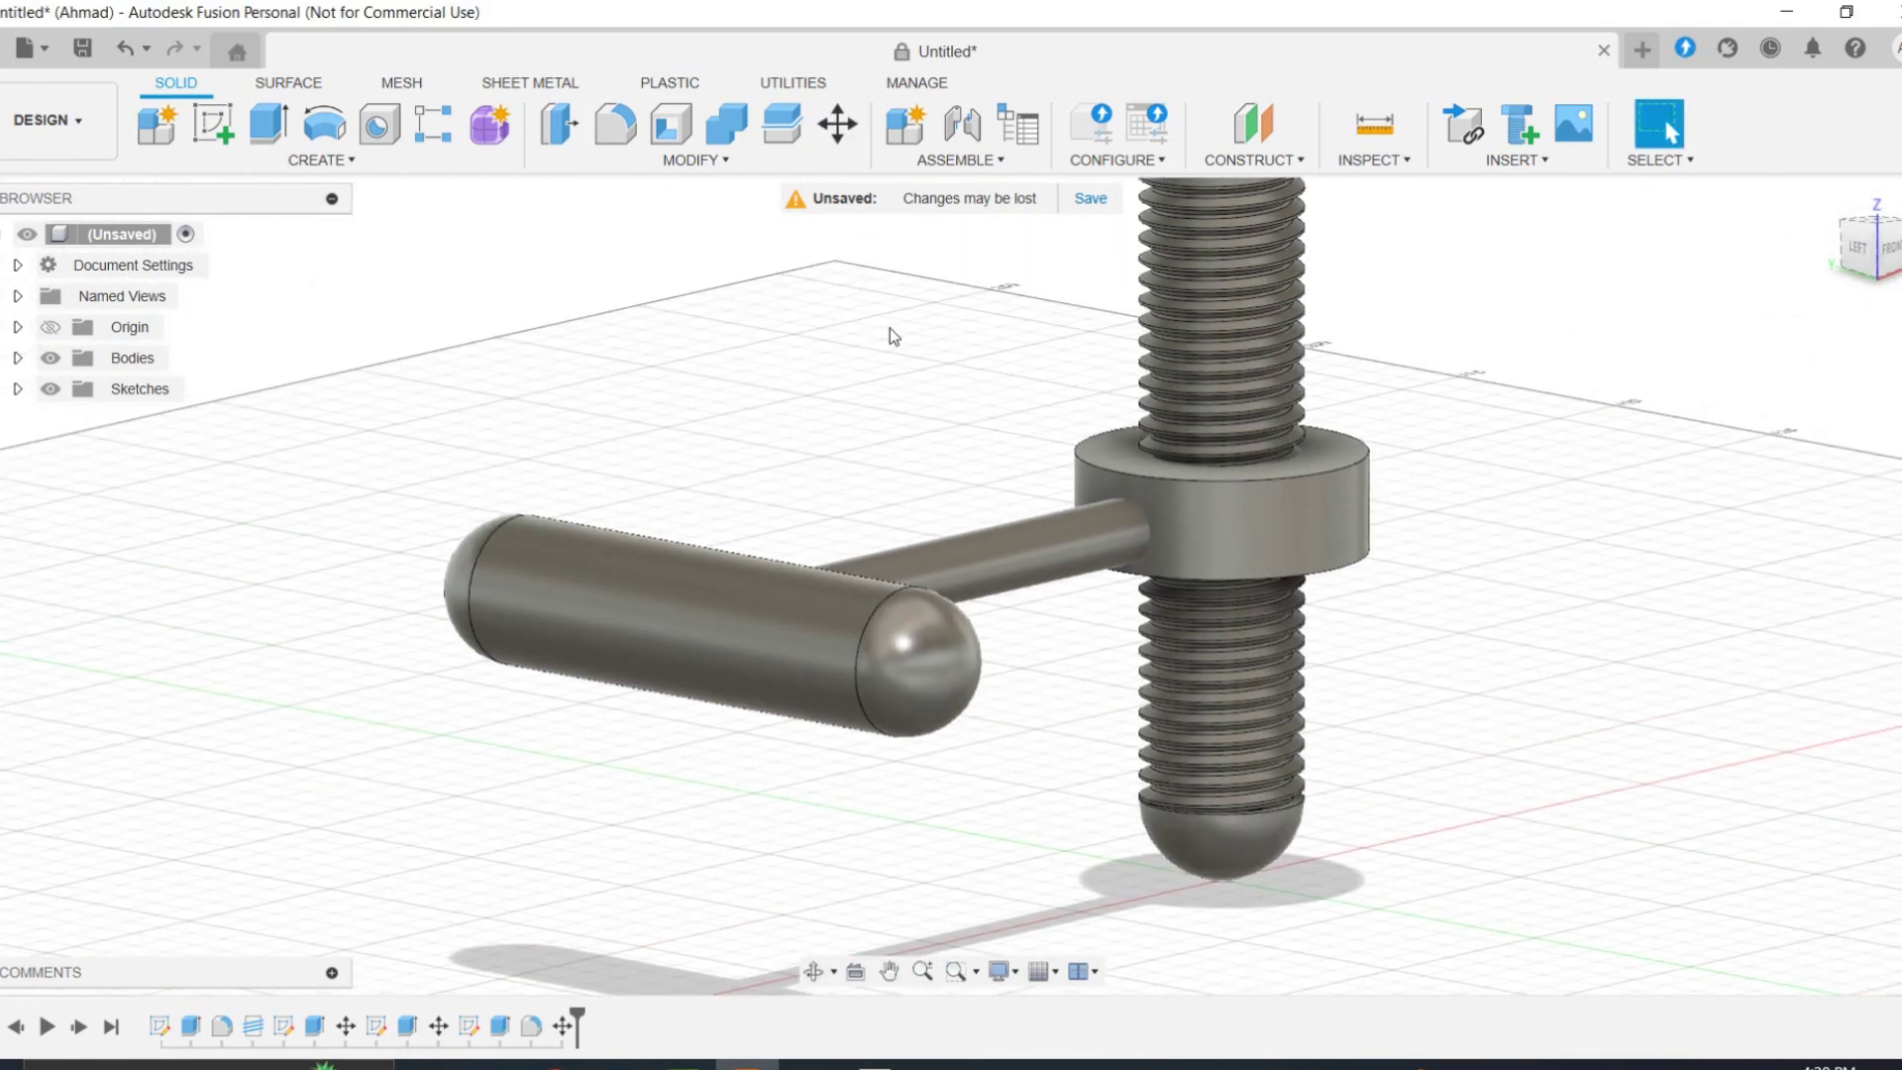
click(715, 139)
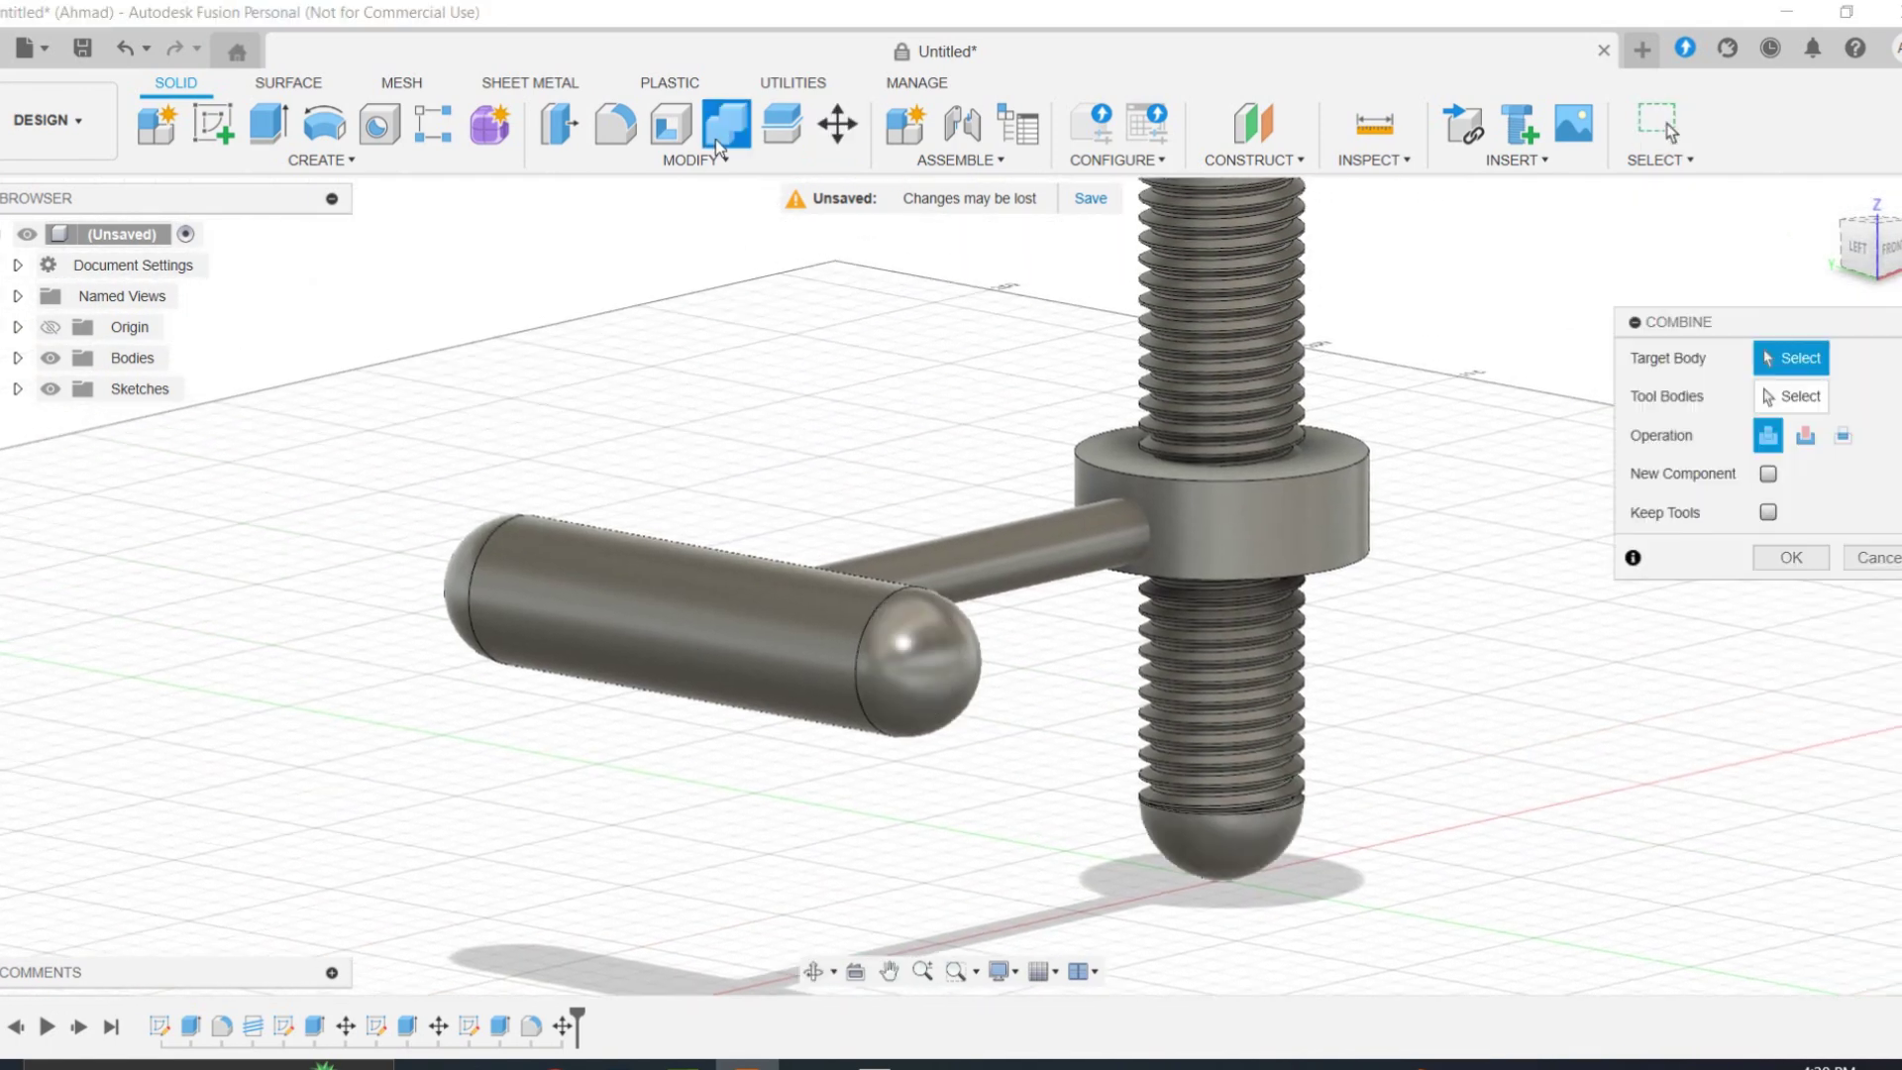
click(1198, 520)
click(1084, 545)
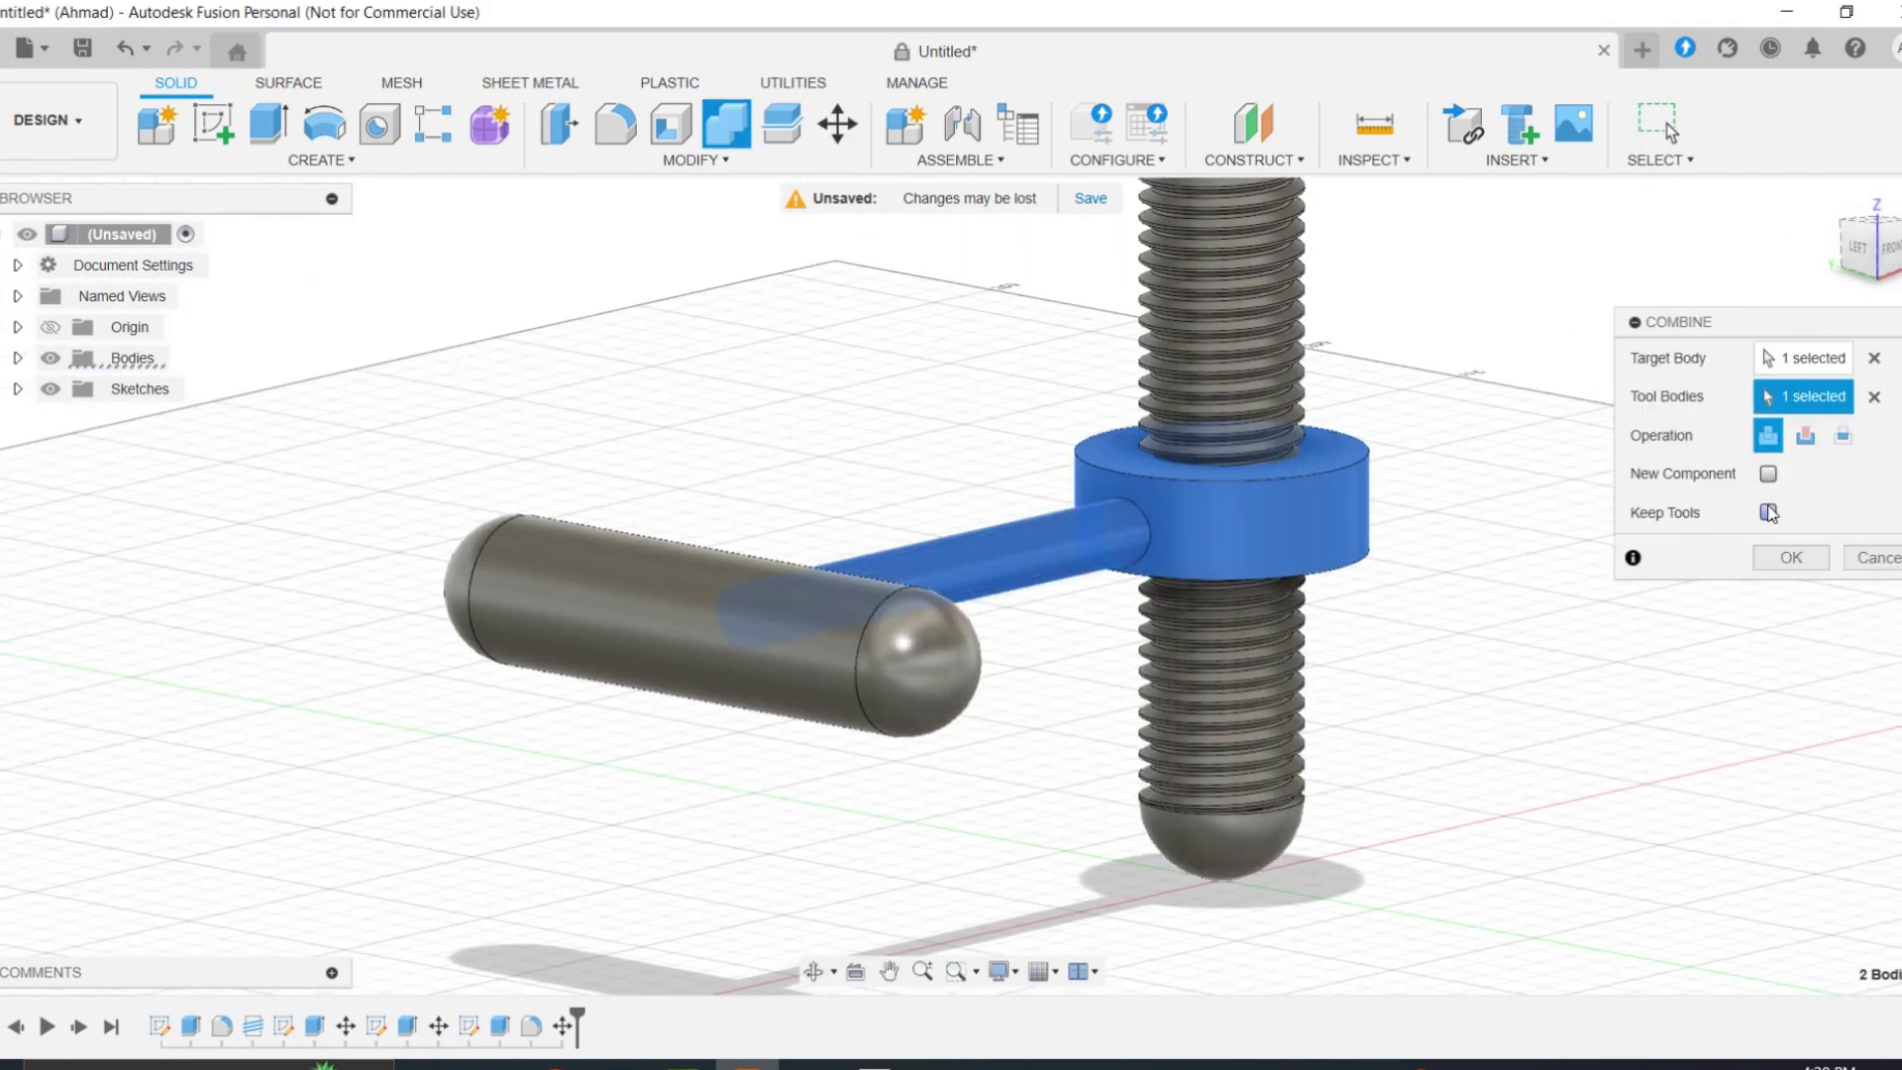
click(1793, 558)
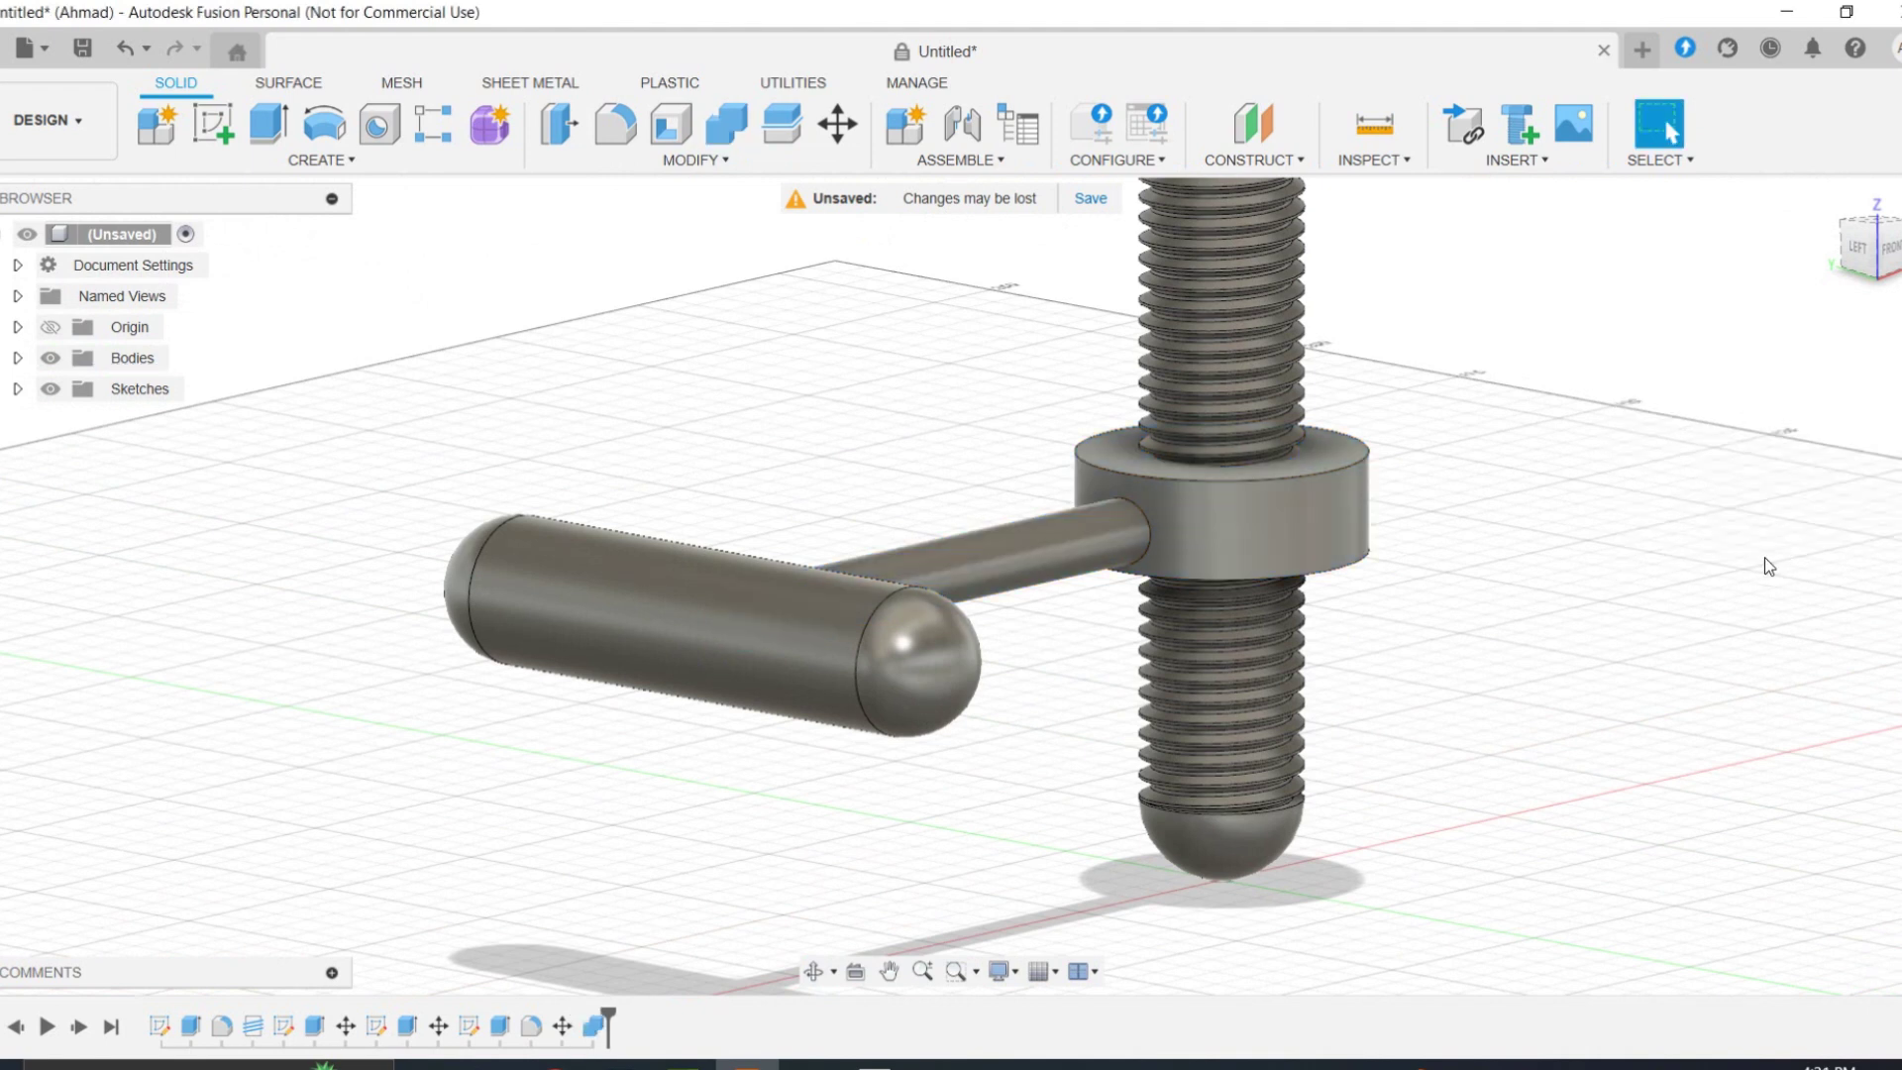
Step: Join the rounded grip to the combined collar and handle rod, keeping the tool body
click(712, 139)
click(995, 566)
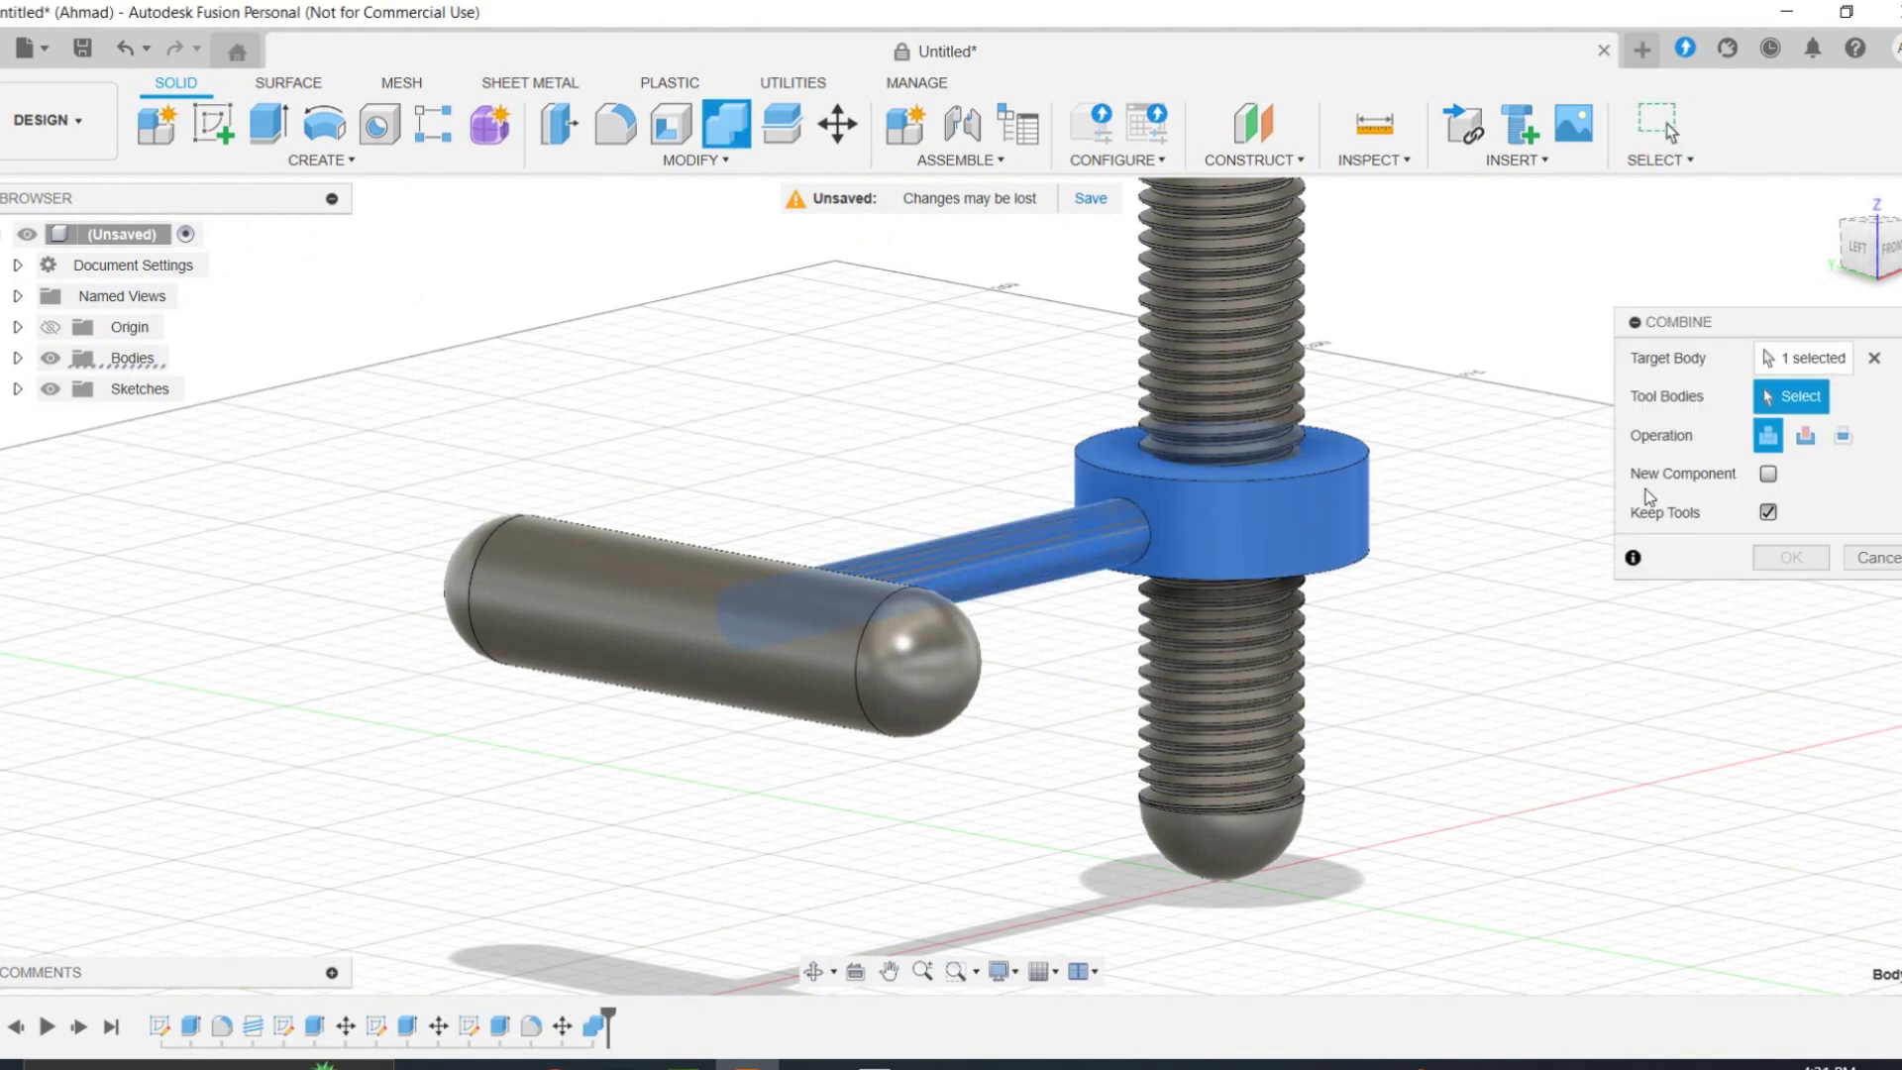
click(746, 632)
click(1791, 557)
Step: Cut the threaded rod's shape out of the collar body using Combine with Keep Tools enabled
click(18, 357)
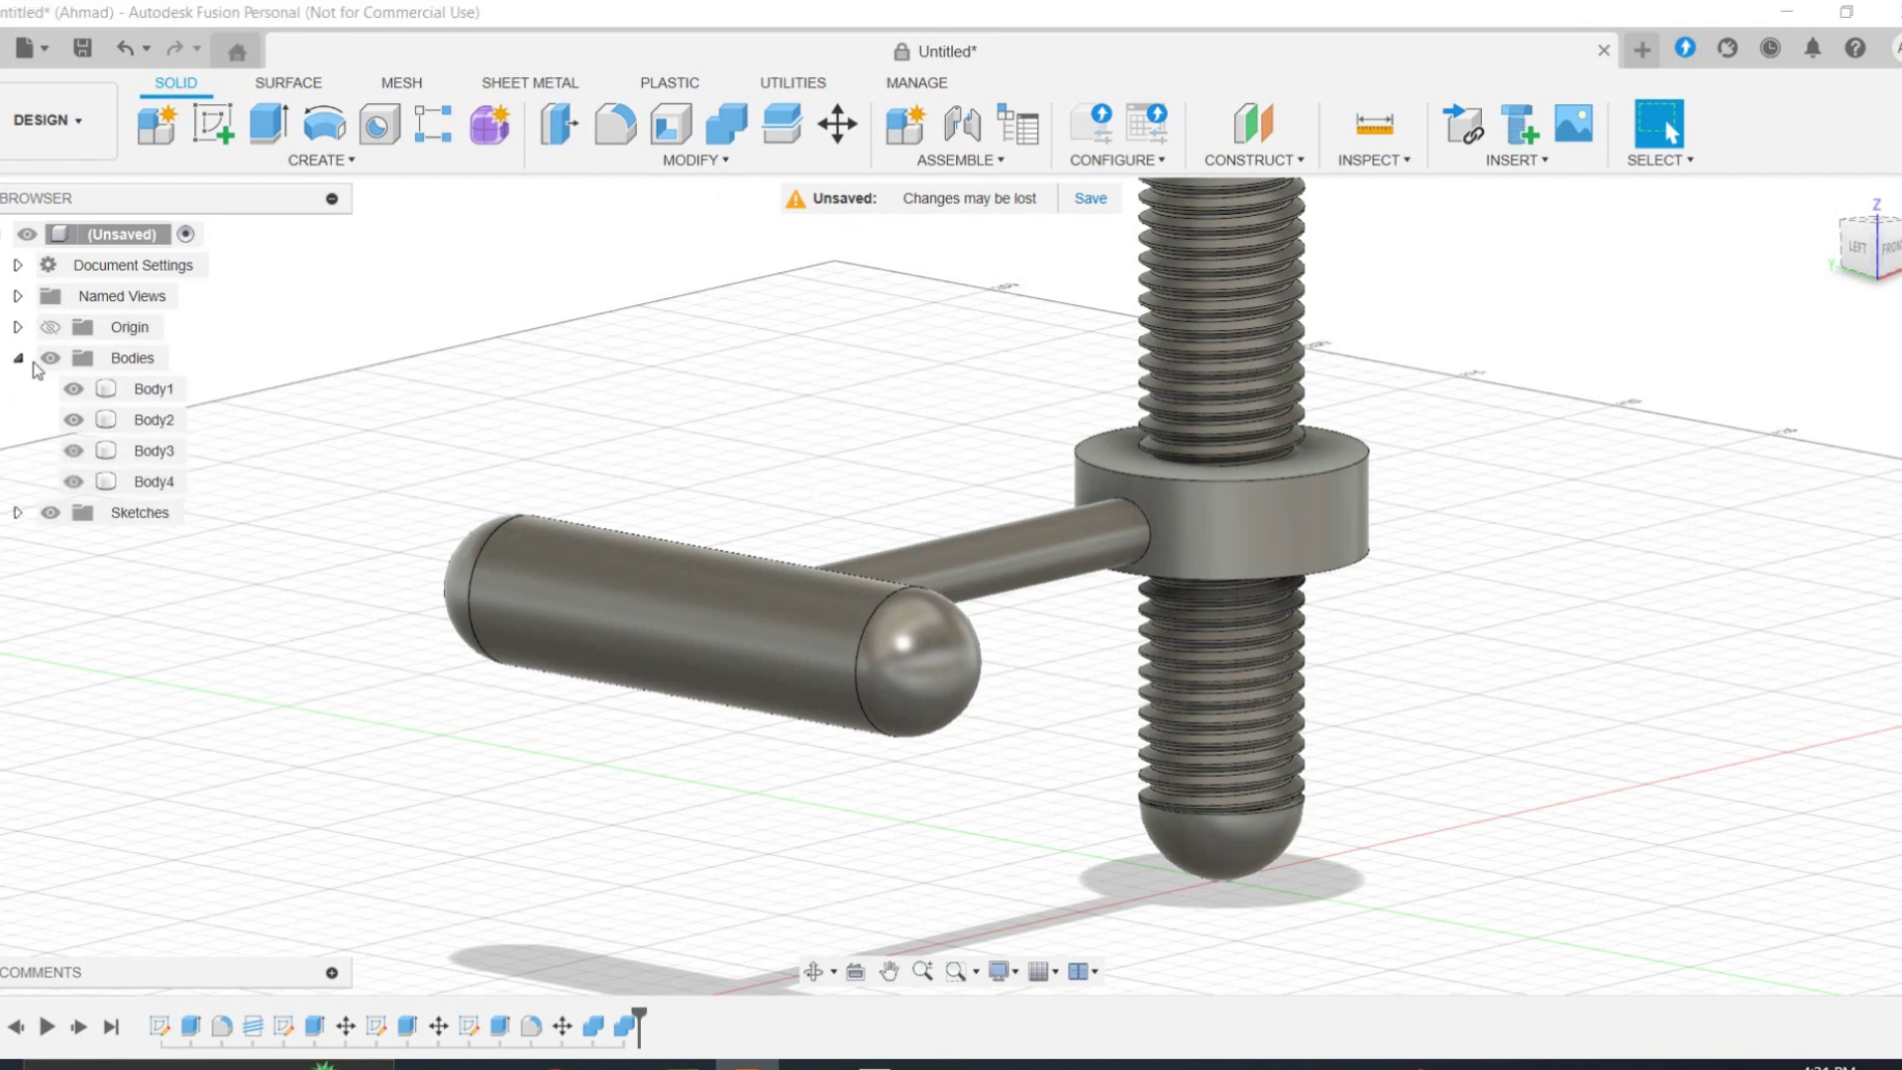
click(73, 388)
shift+middle_drag(1111, 460, 1227, 762)
click(73, 388)
click(726, 123)
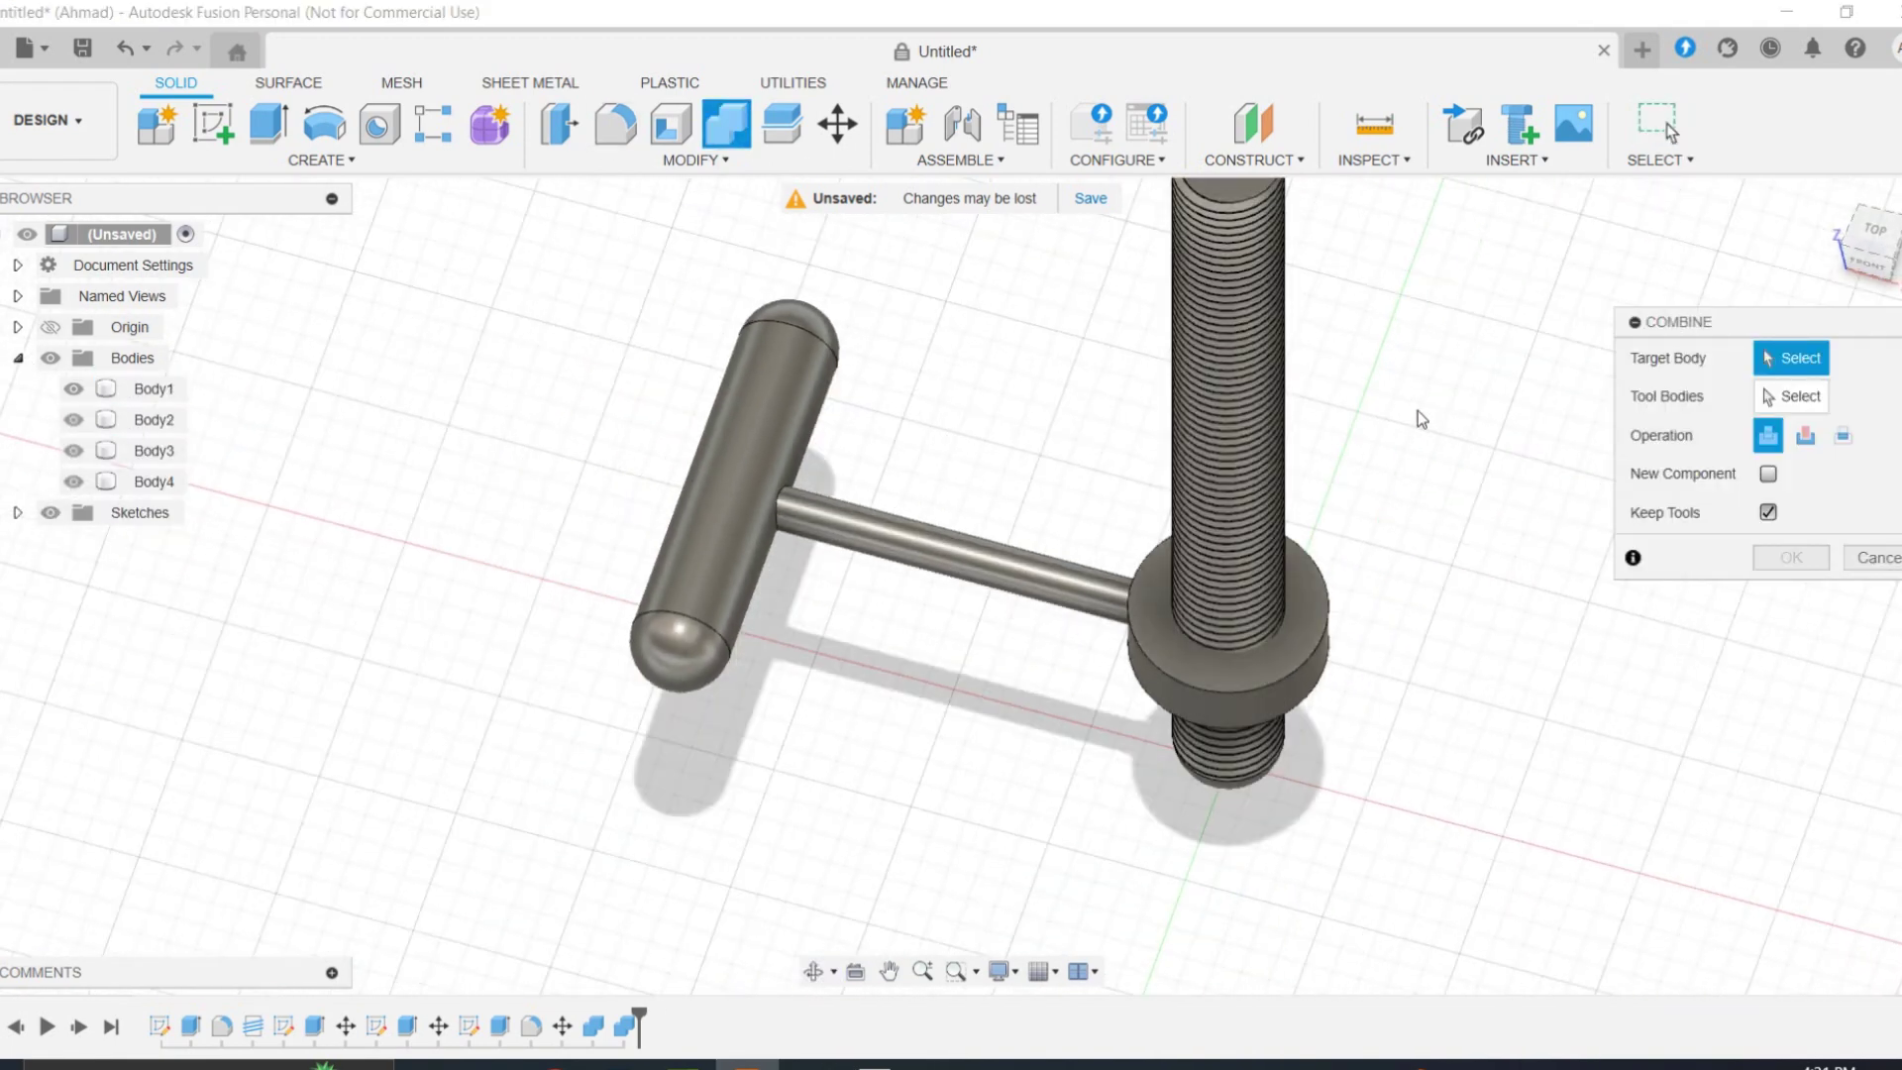
click(1246, 401)
click(1149, 630)
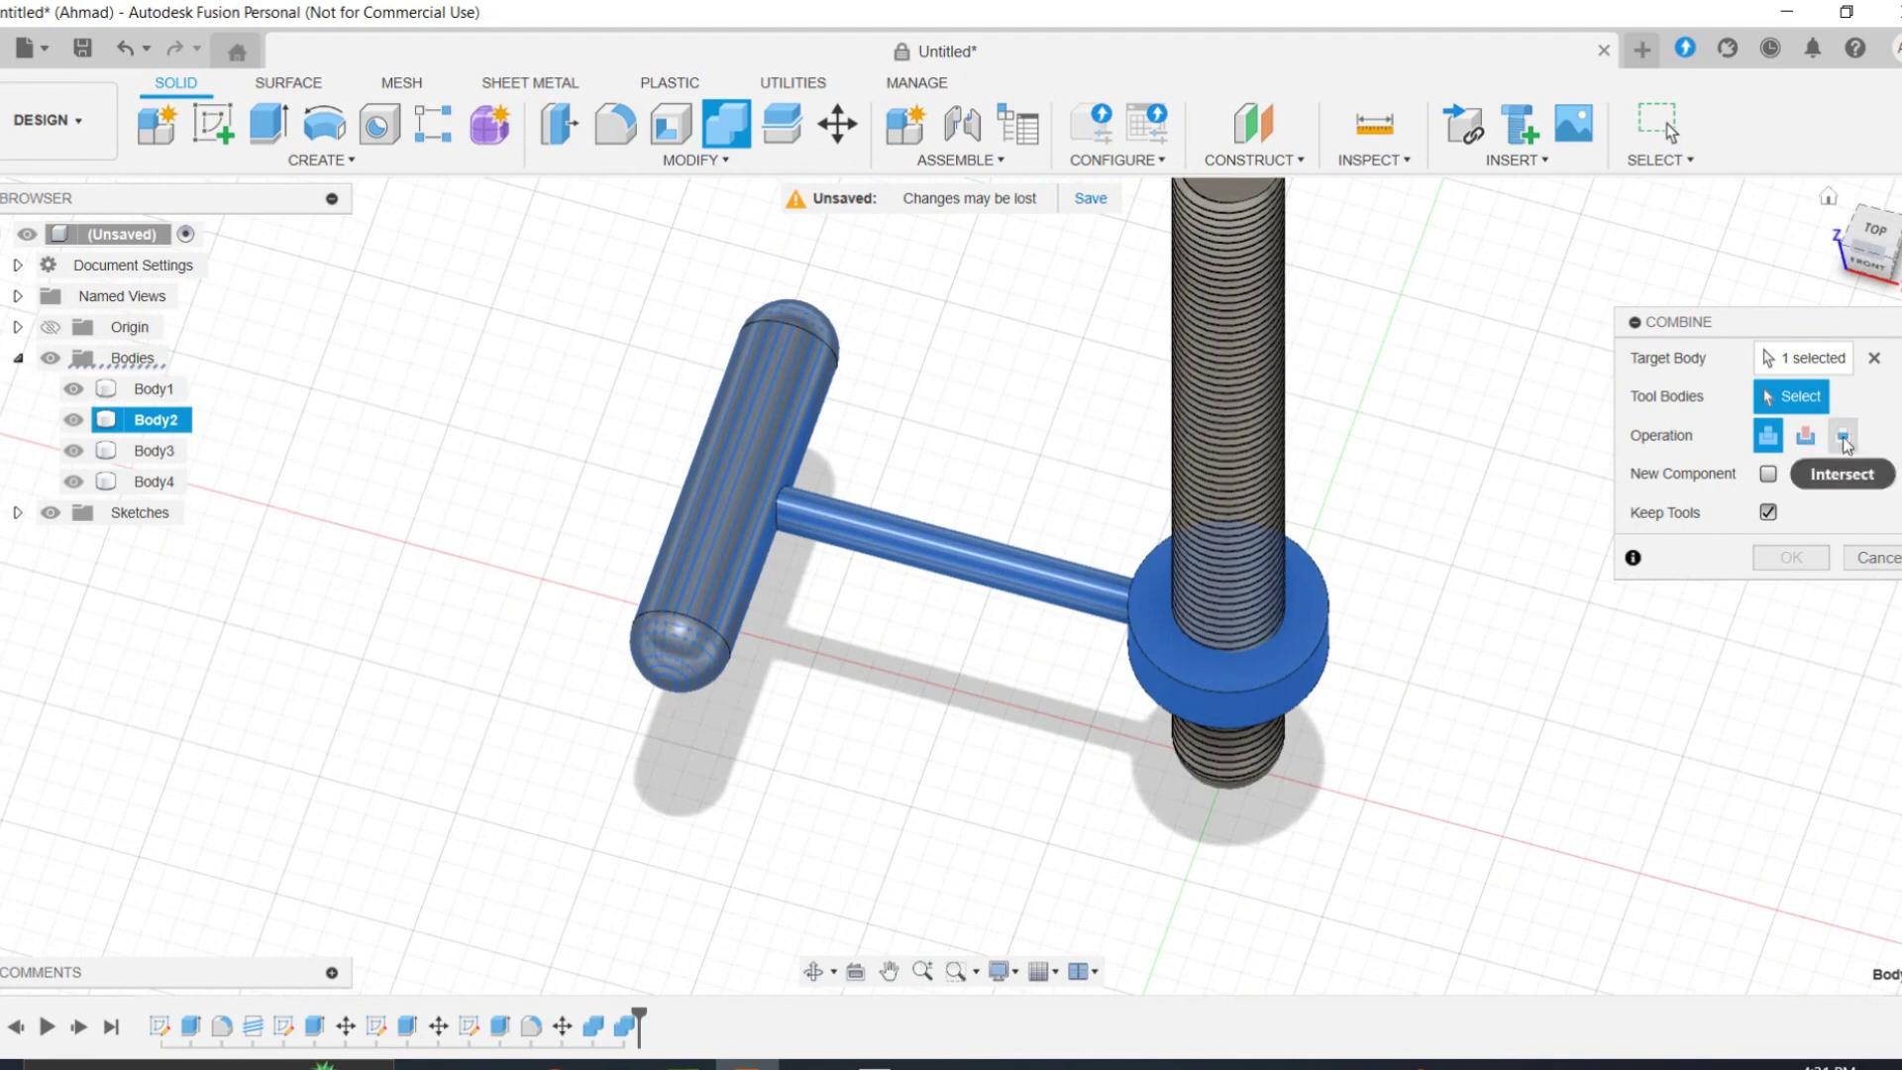
click(1208, 525)
scroll(1222, 584, up, 5)
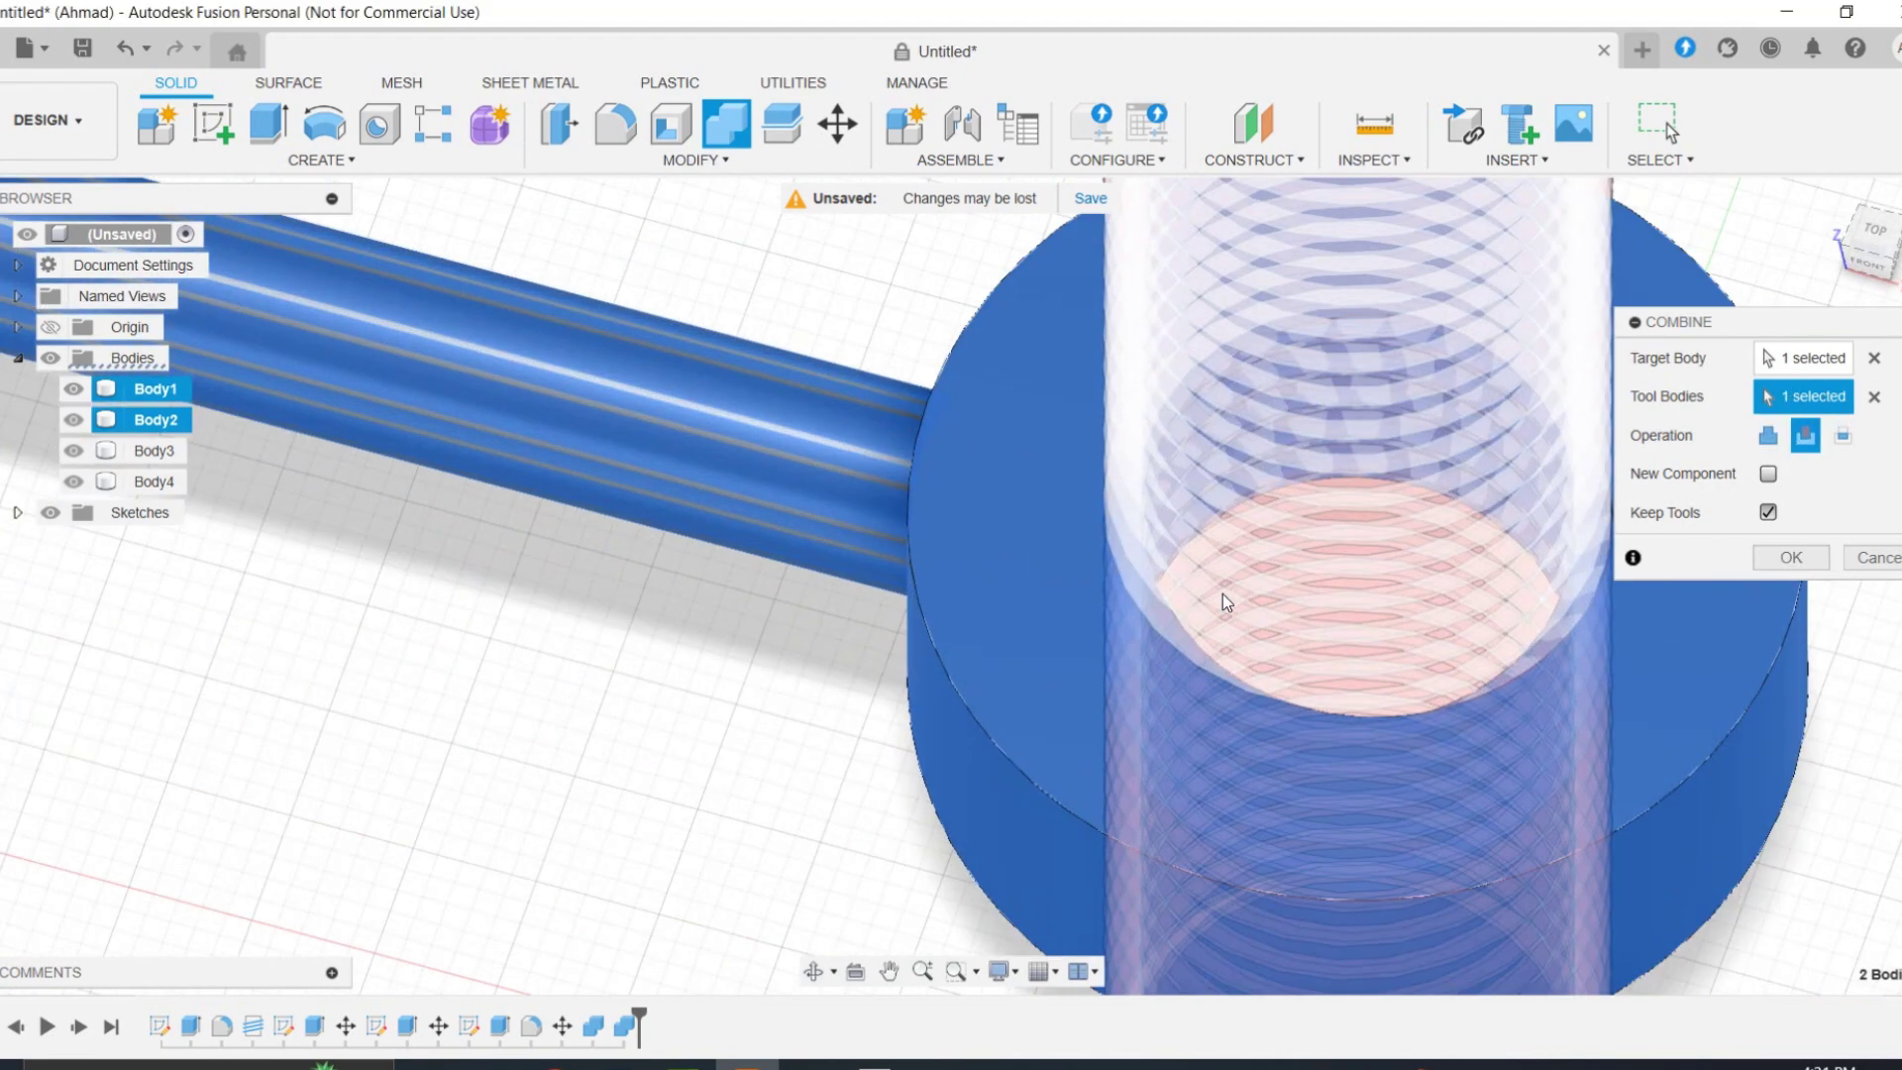
scroll(1469, 490, down, 5)
click(1791, 557)
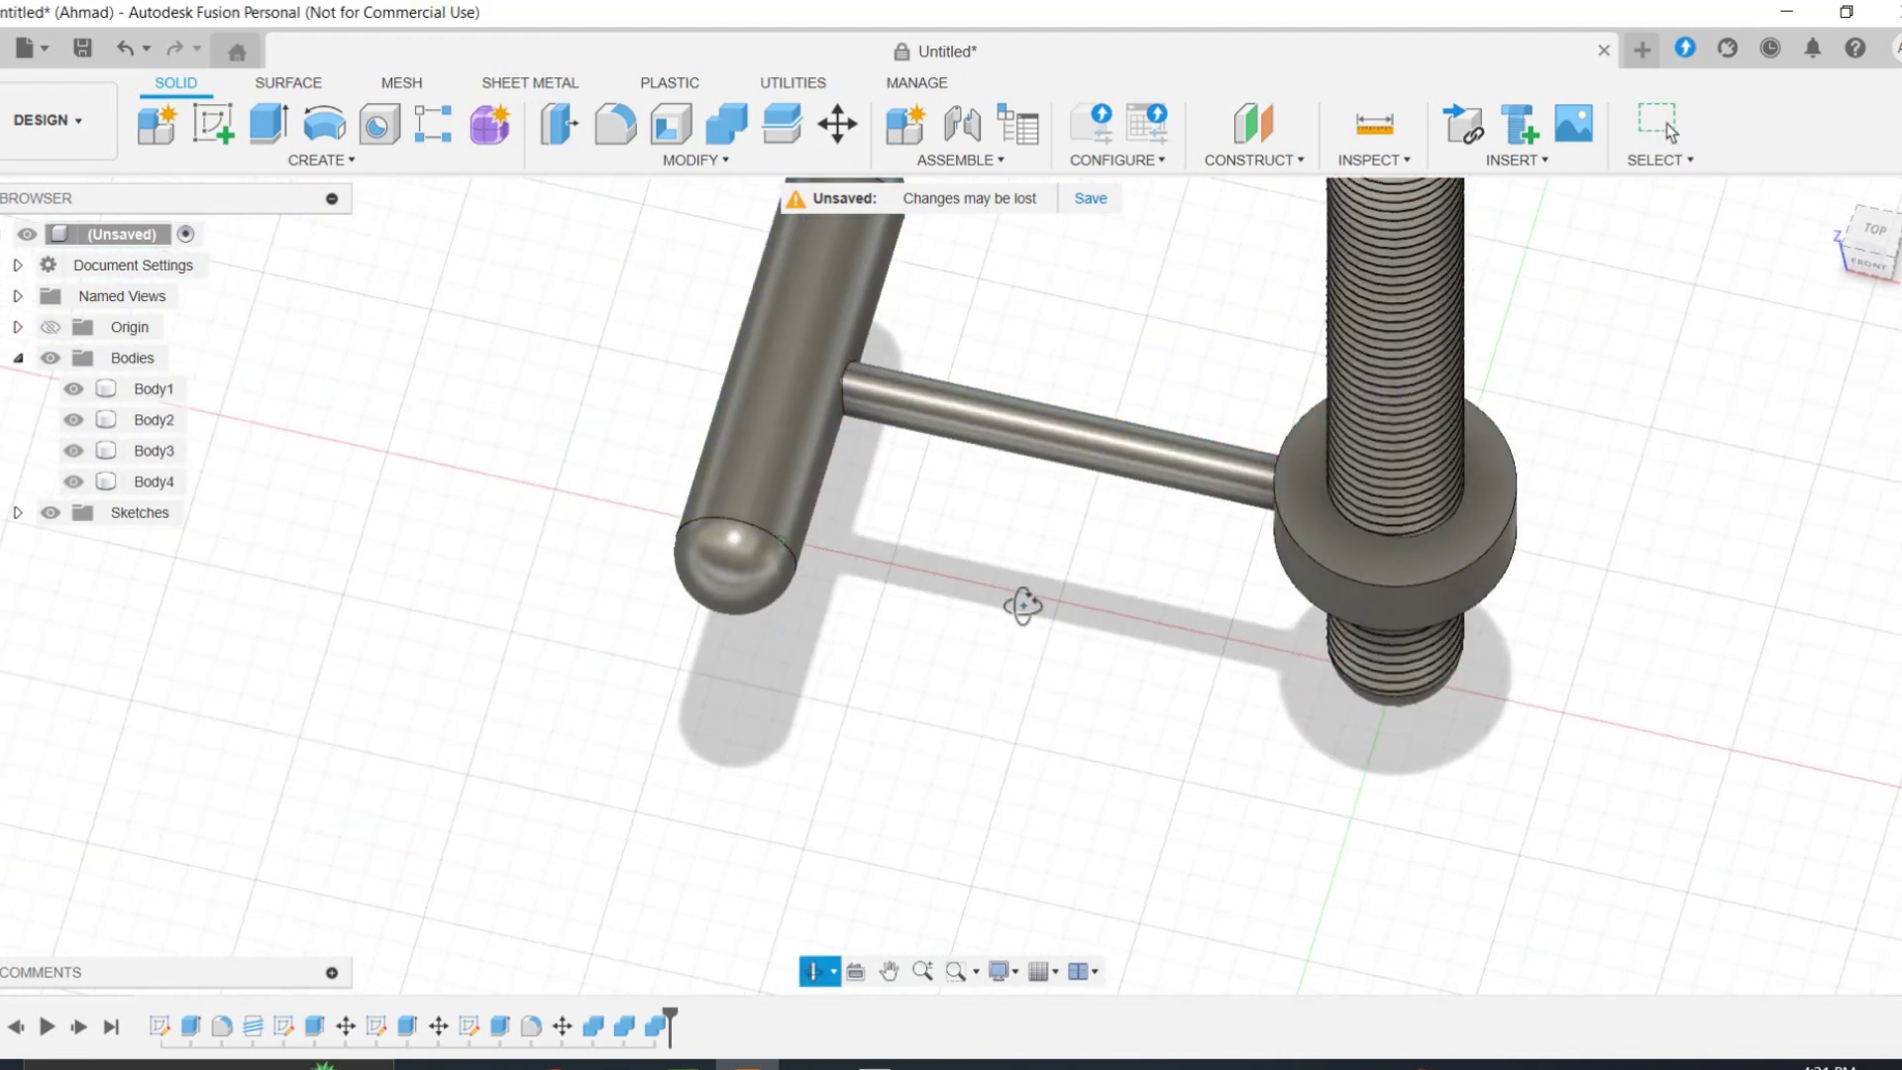
Step: Temporarily hide the threaded rod body to examine the thread cut inside the collar
shift+middle_drag(1019, 603, 916, 766)
click(75, 389)
mouse_move(861, 485)
shift+middle_down()
mouse_move(858, 586)
mouse_move(801, 641)
mouse_move(765, 495)
mouse_move(872, 552)
mouse_move(903, 641)
shift+middle_up()
scroll(1259, 552, down, 2)
scroll(1260, 551, up, 5)
click(75, 389)
scroll(770, 602, down, 6)
Step: Start a front-plane sketch and draw a horizontal line about 50 mm outward from the rod's axis, about 25 mm below the rod's top
click(1868, 261)
scroll(902, 641, down, 4)
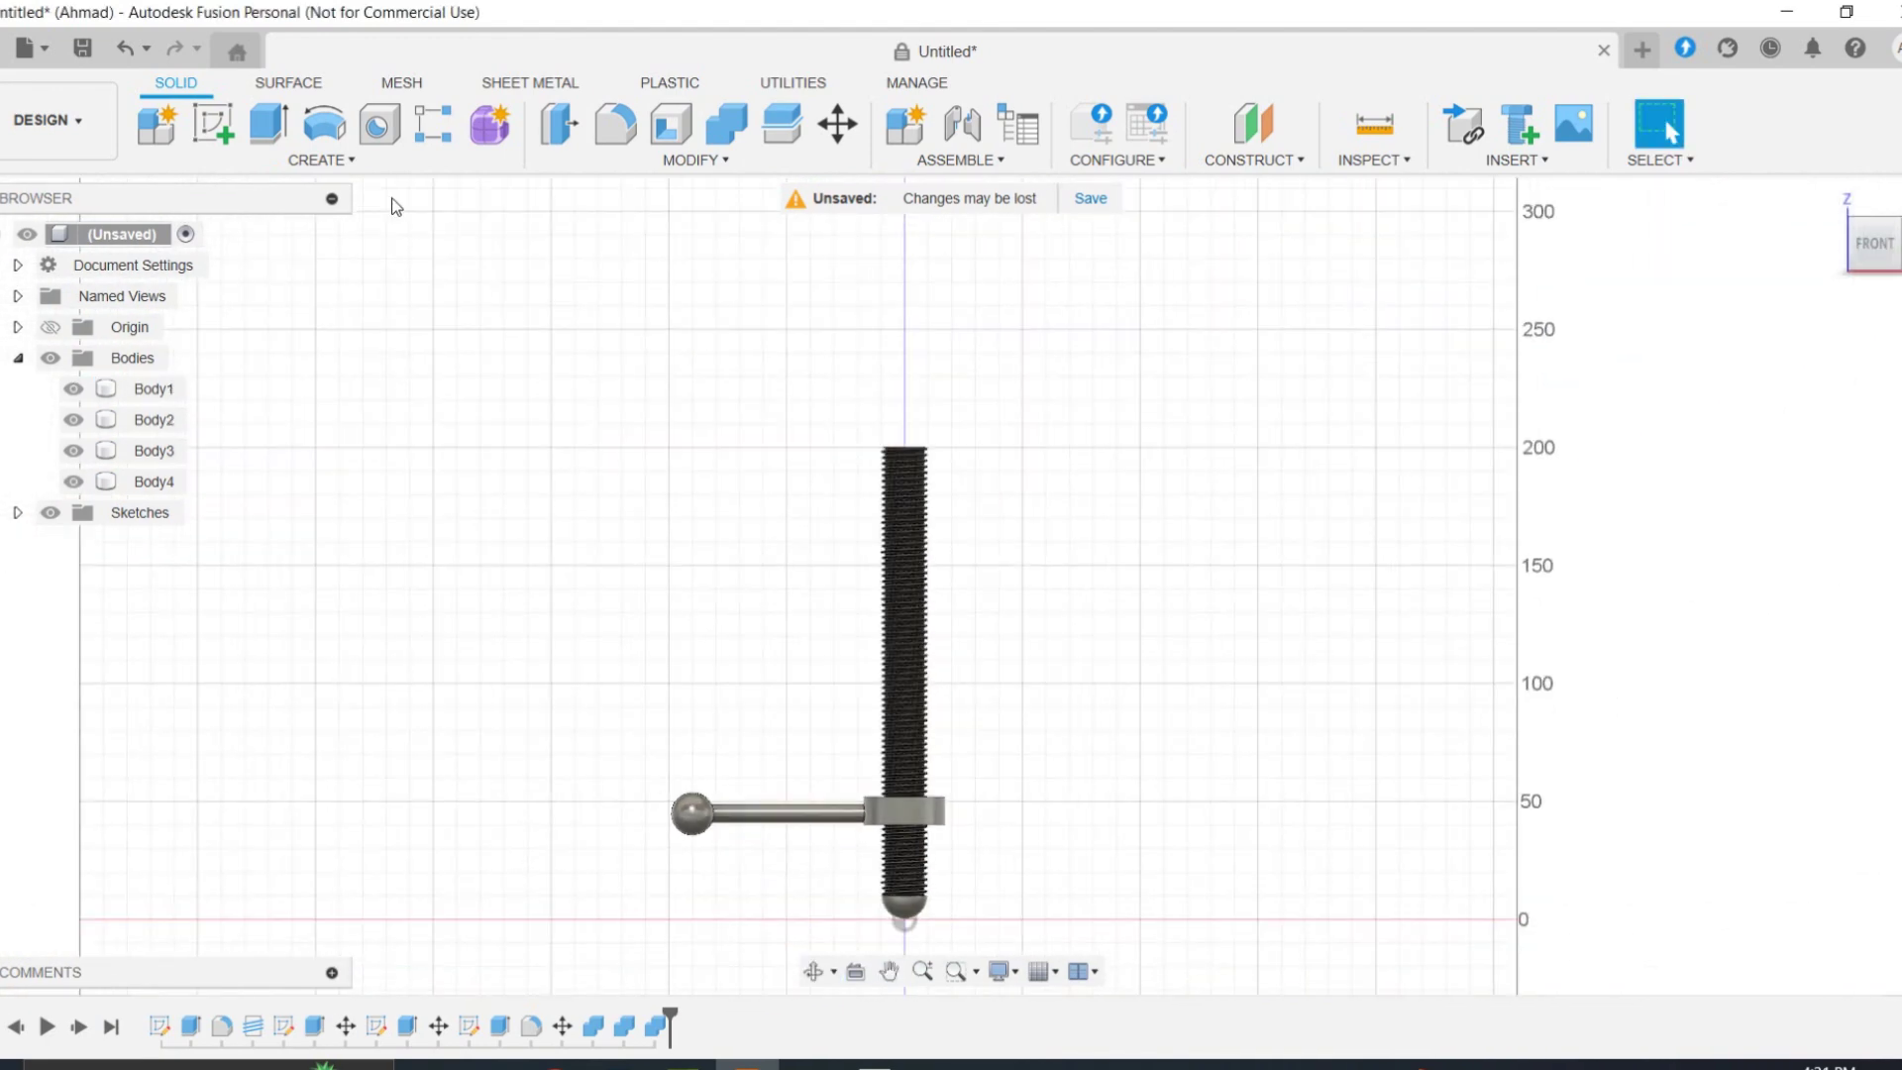
click(214, 125)
click(909, 497)
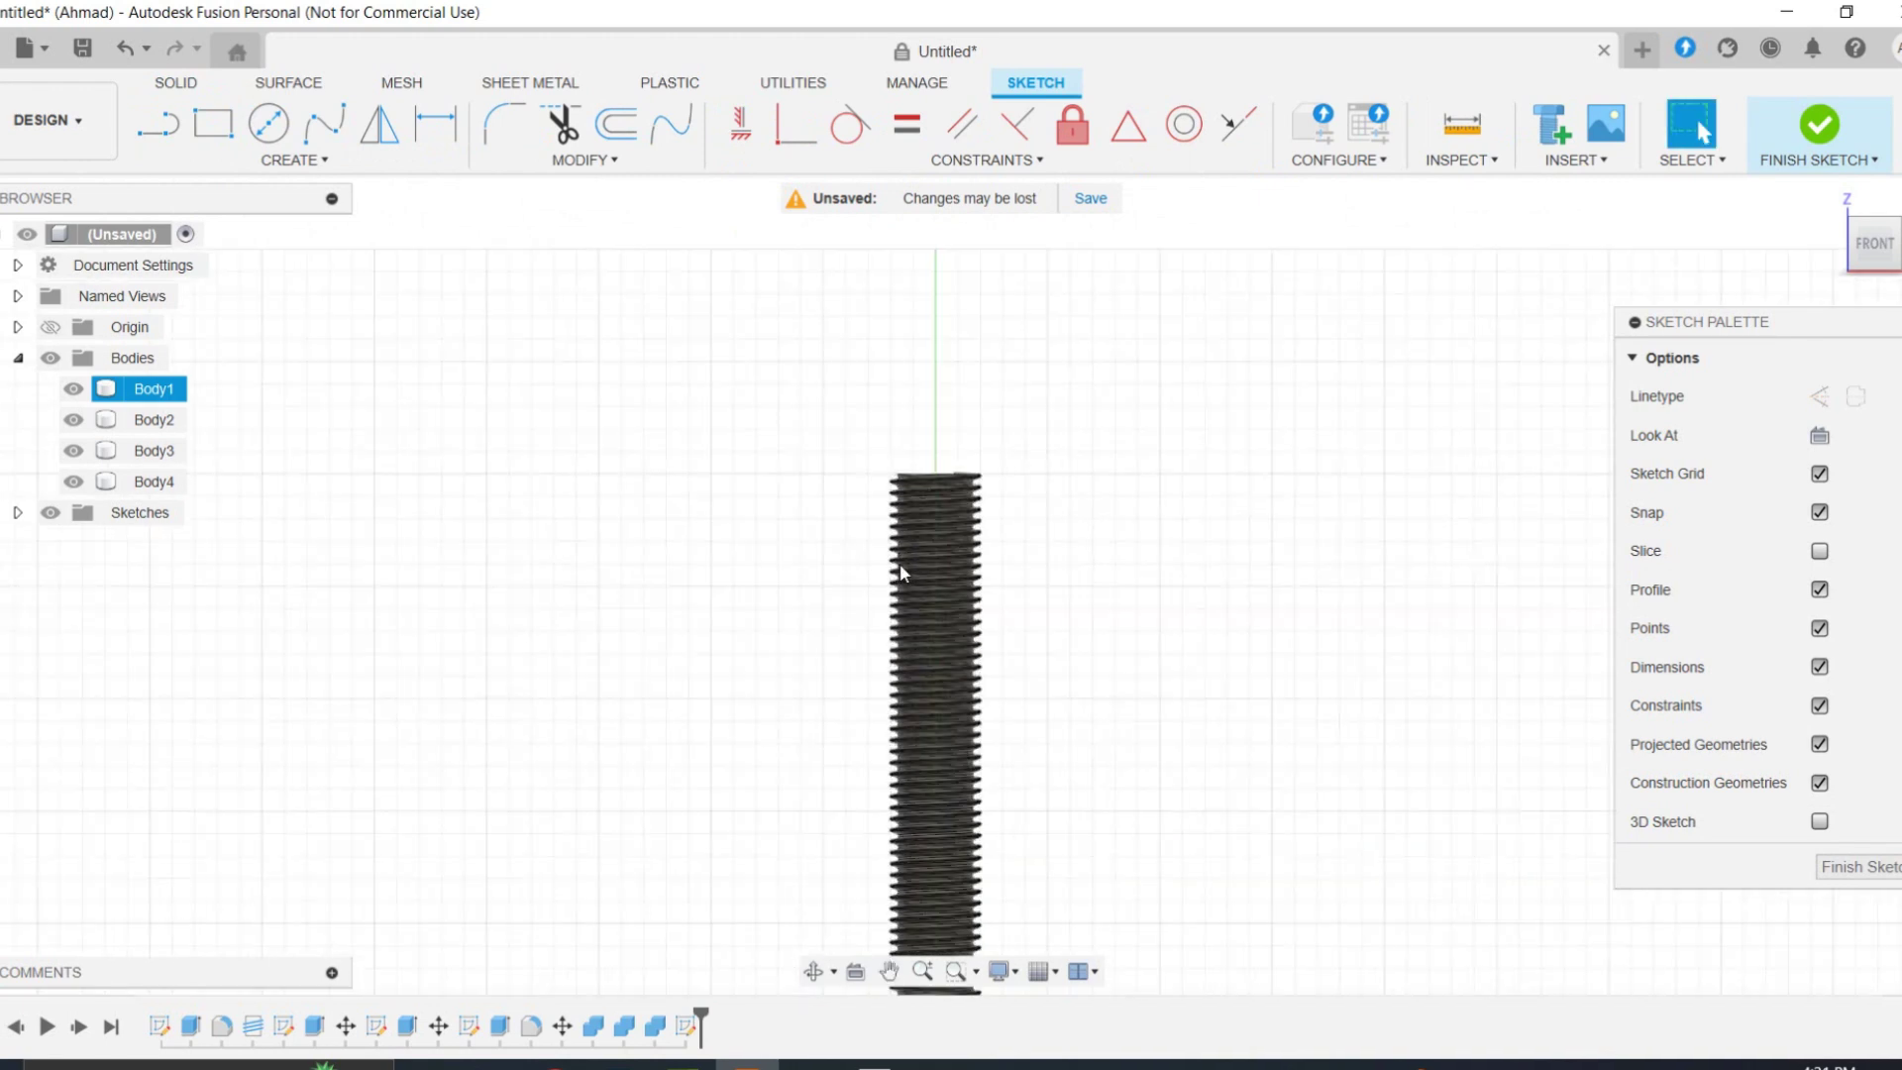
scroll(907, 800, up, 1)
middle_drag(907, 801, 955, 834)
scroll(954, 834, down, 2)
click(981, 644)
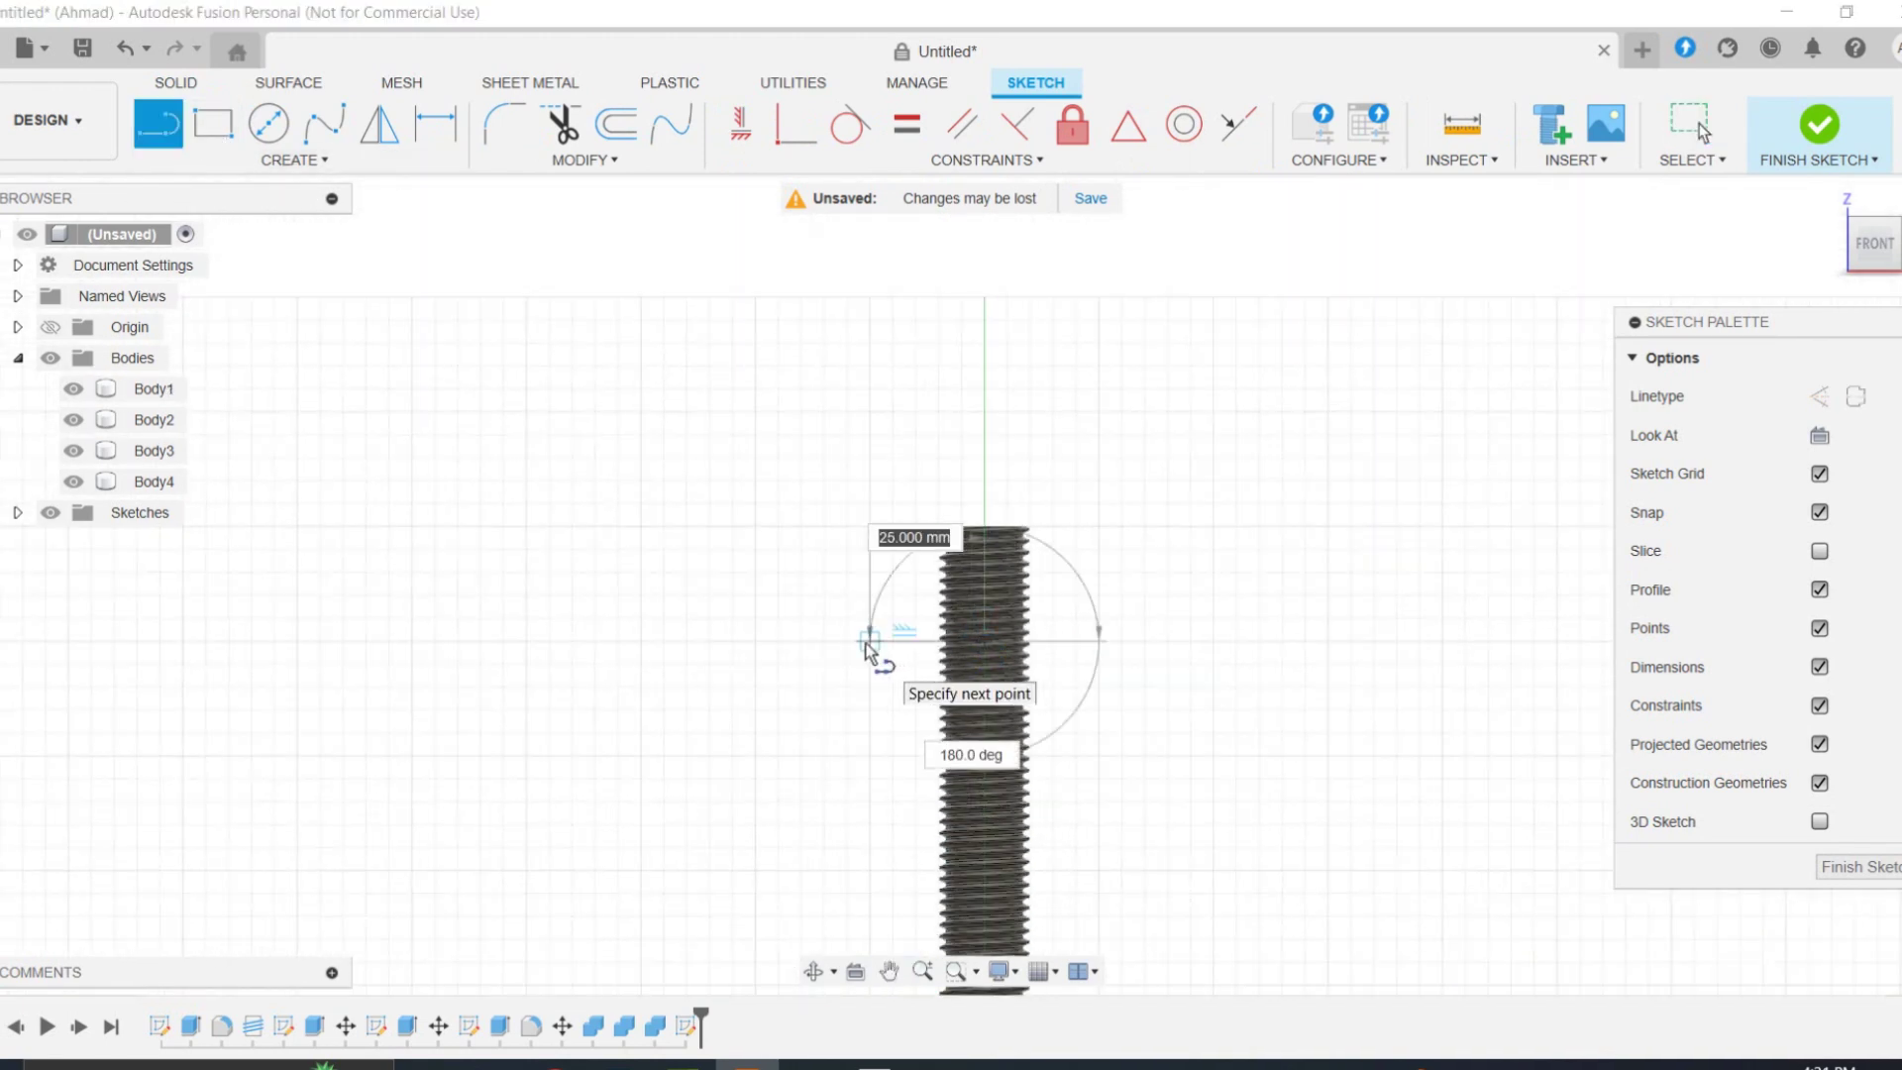
click(868, 643)
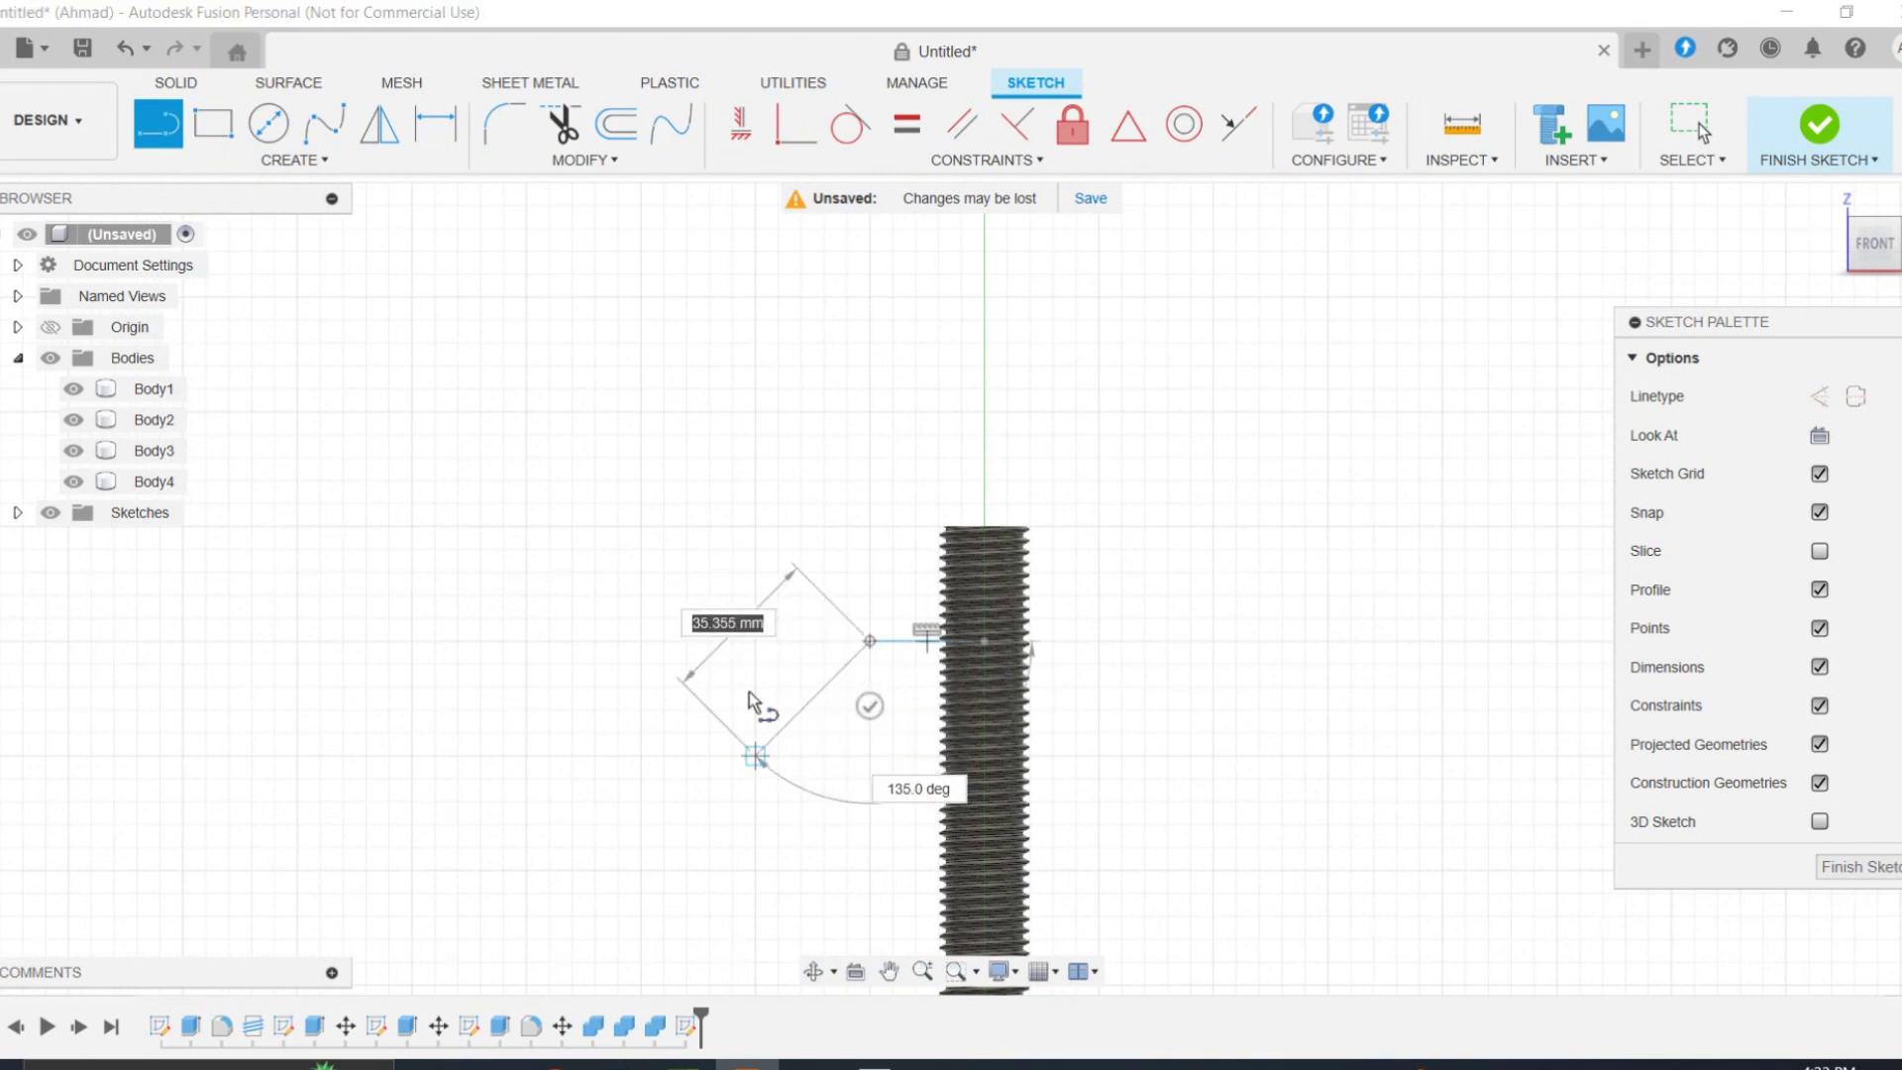
drag(749, 691, 750, 654)
click(755, 642)
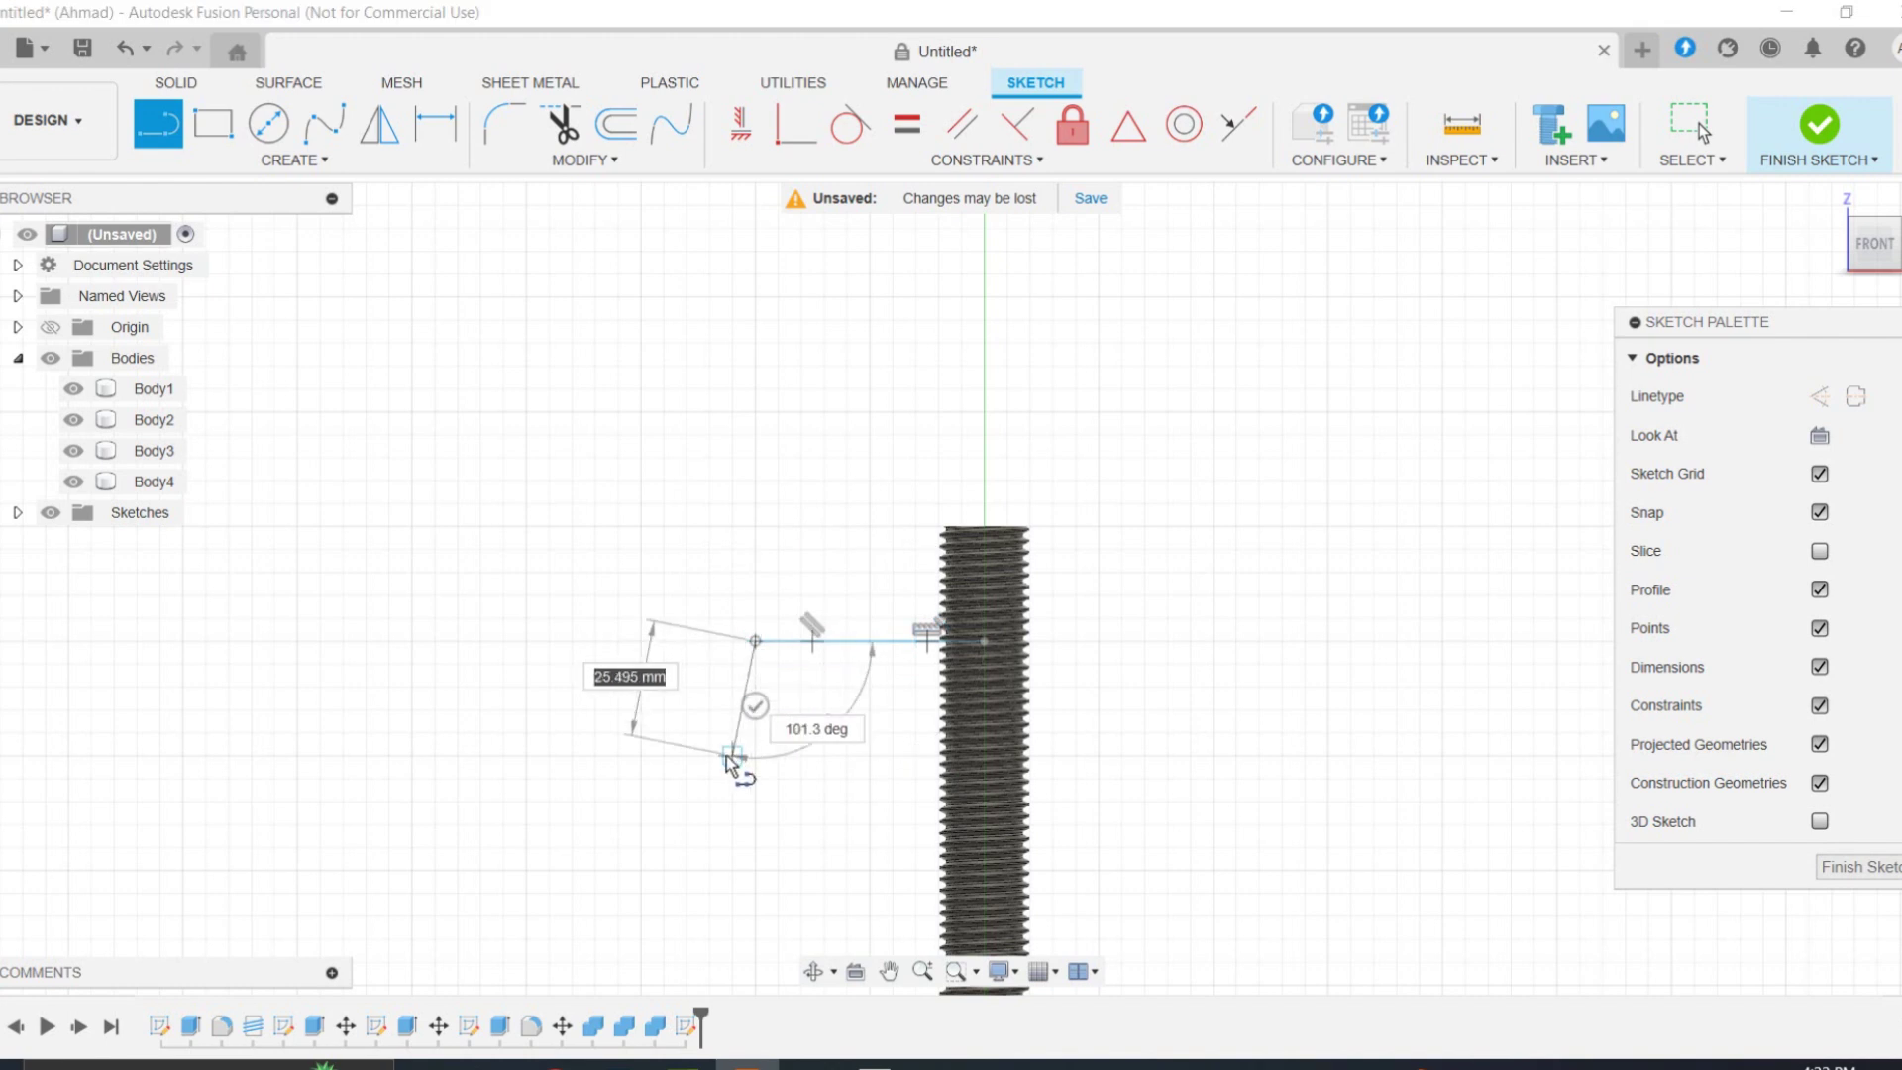
Step: Continue the outline with a 25.5 mm sloped leg, a short base edge, a 108 mm sloped outer wall and a short top edge
click(710, 758)
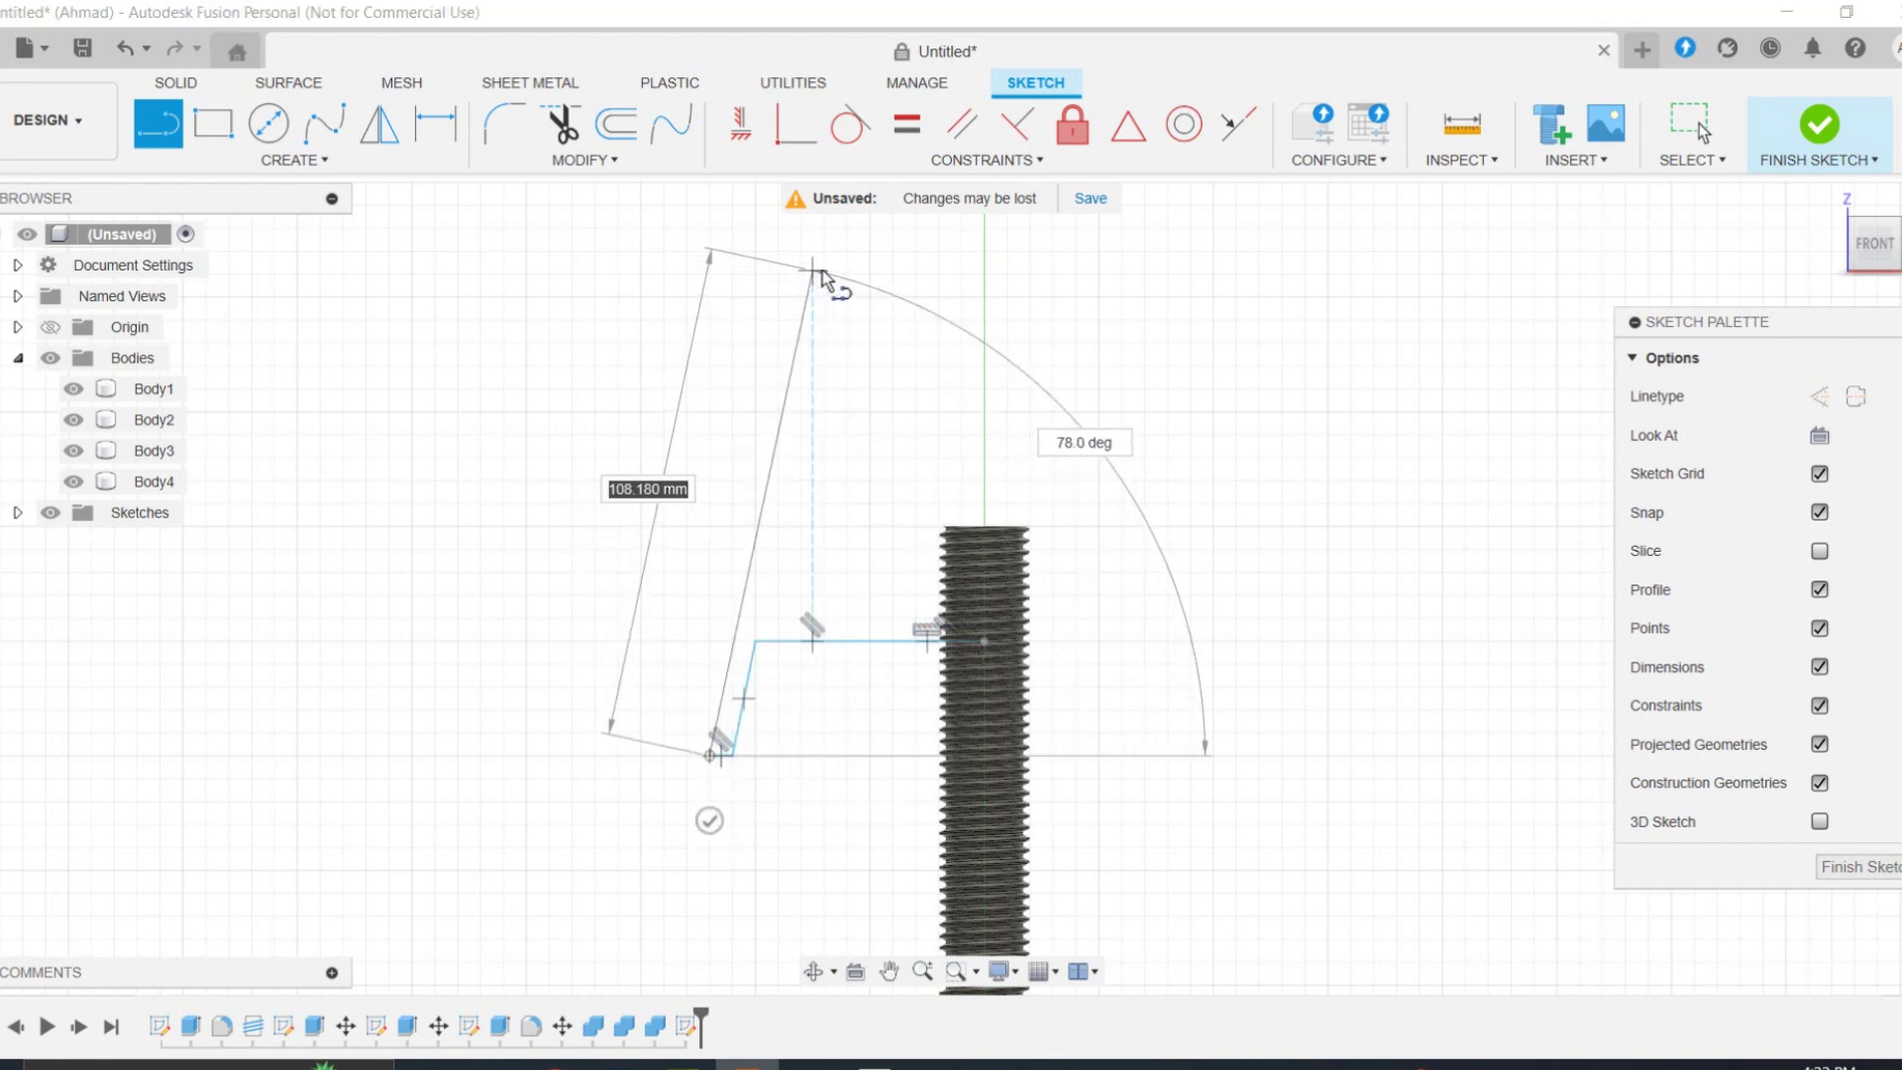
click(813, 269)
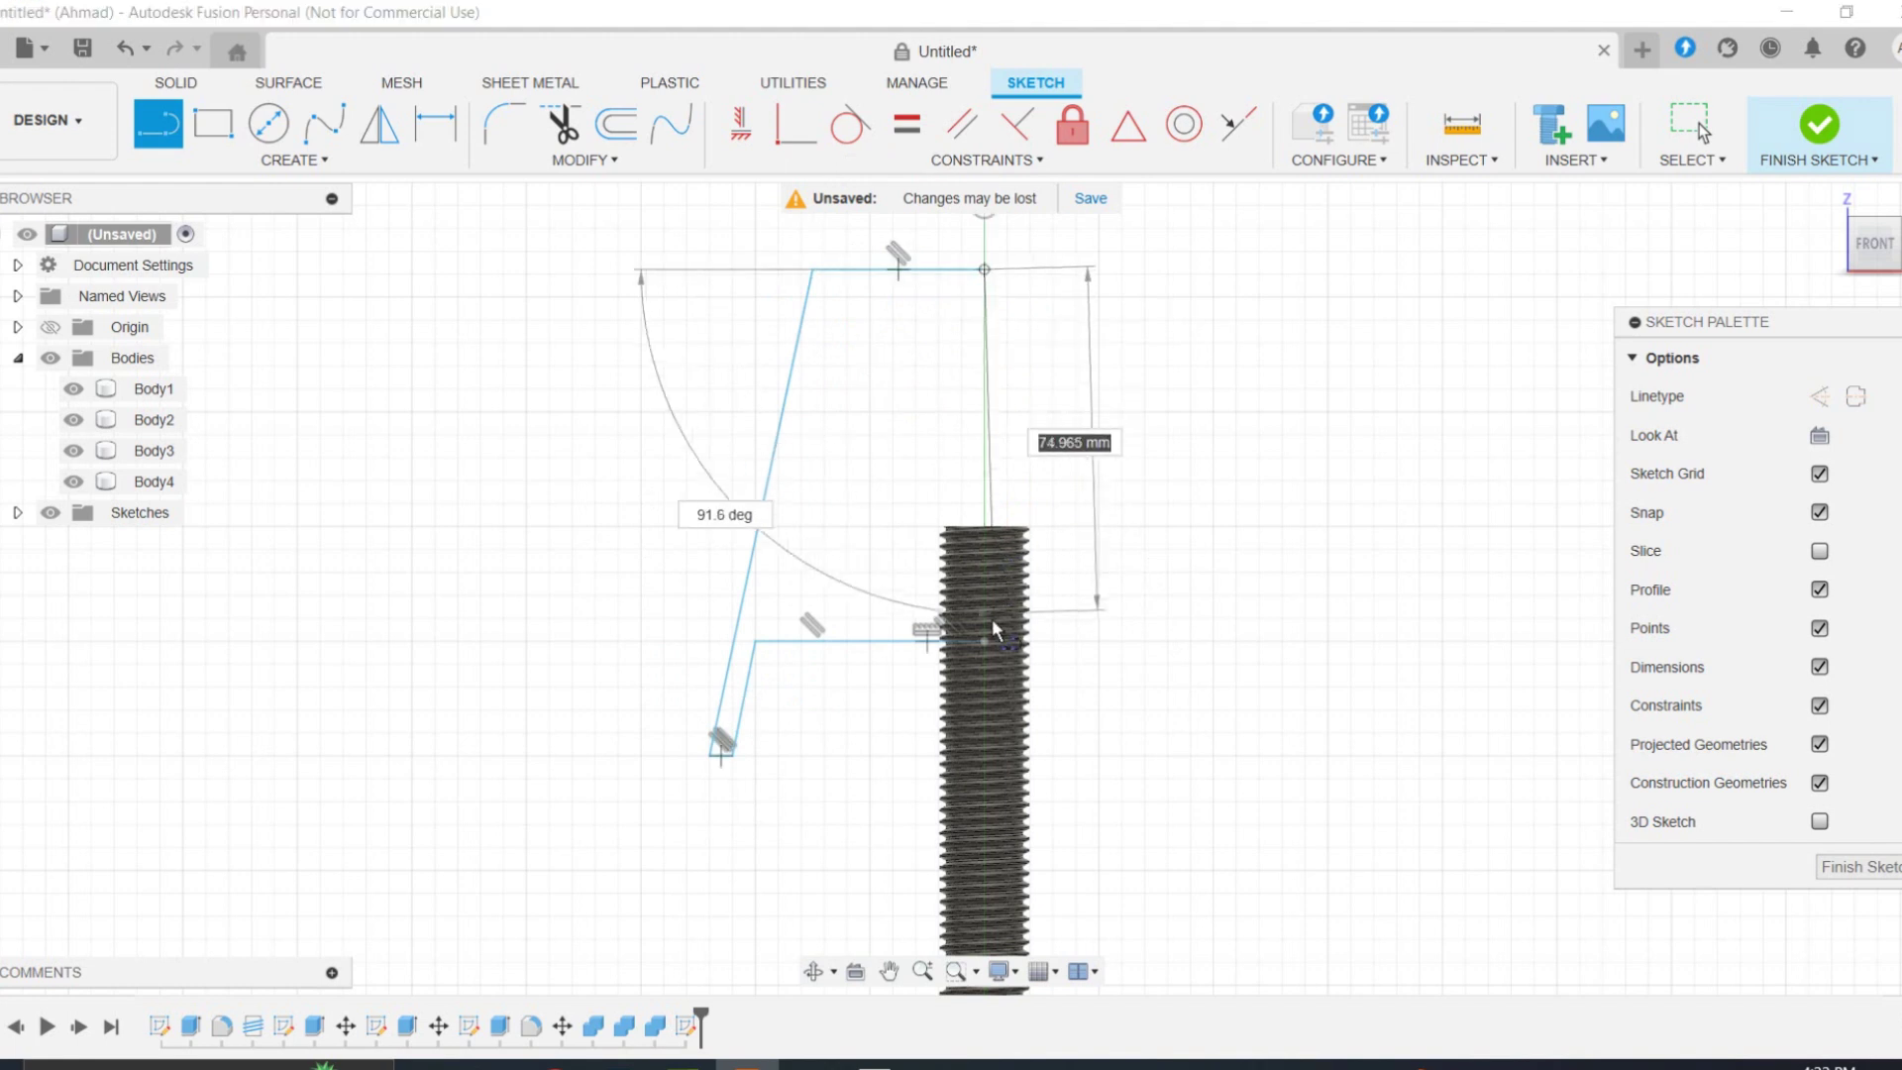
click(983, 269)
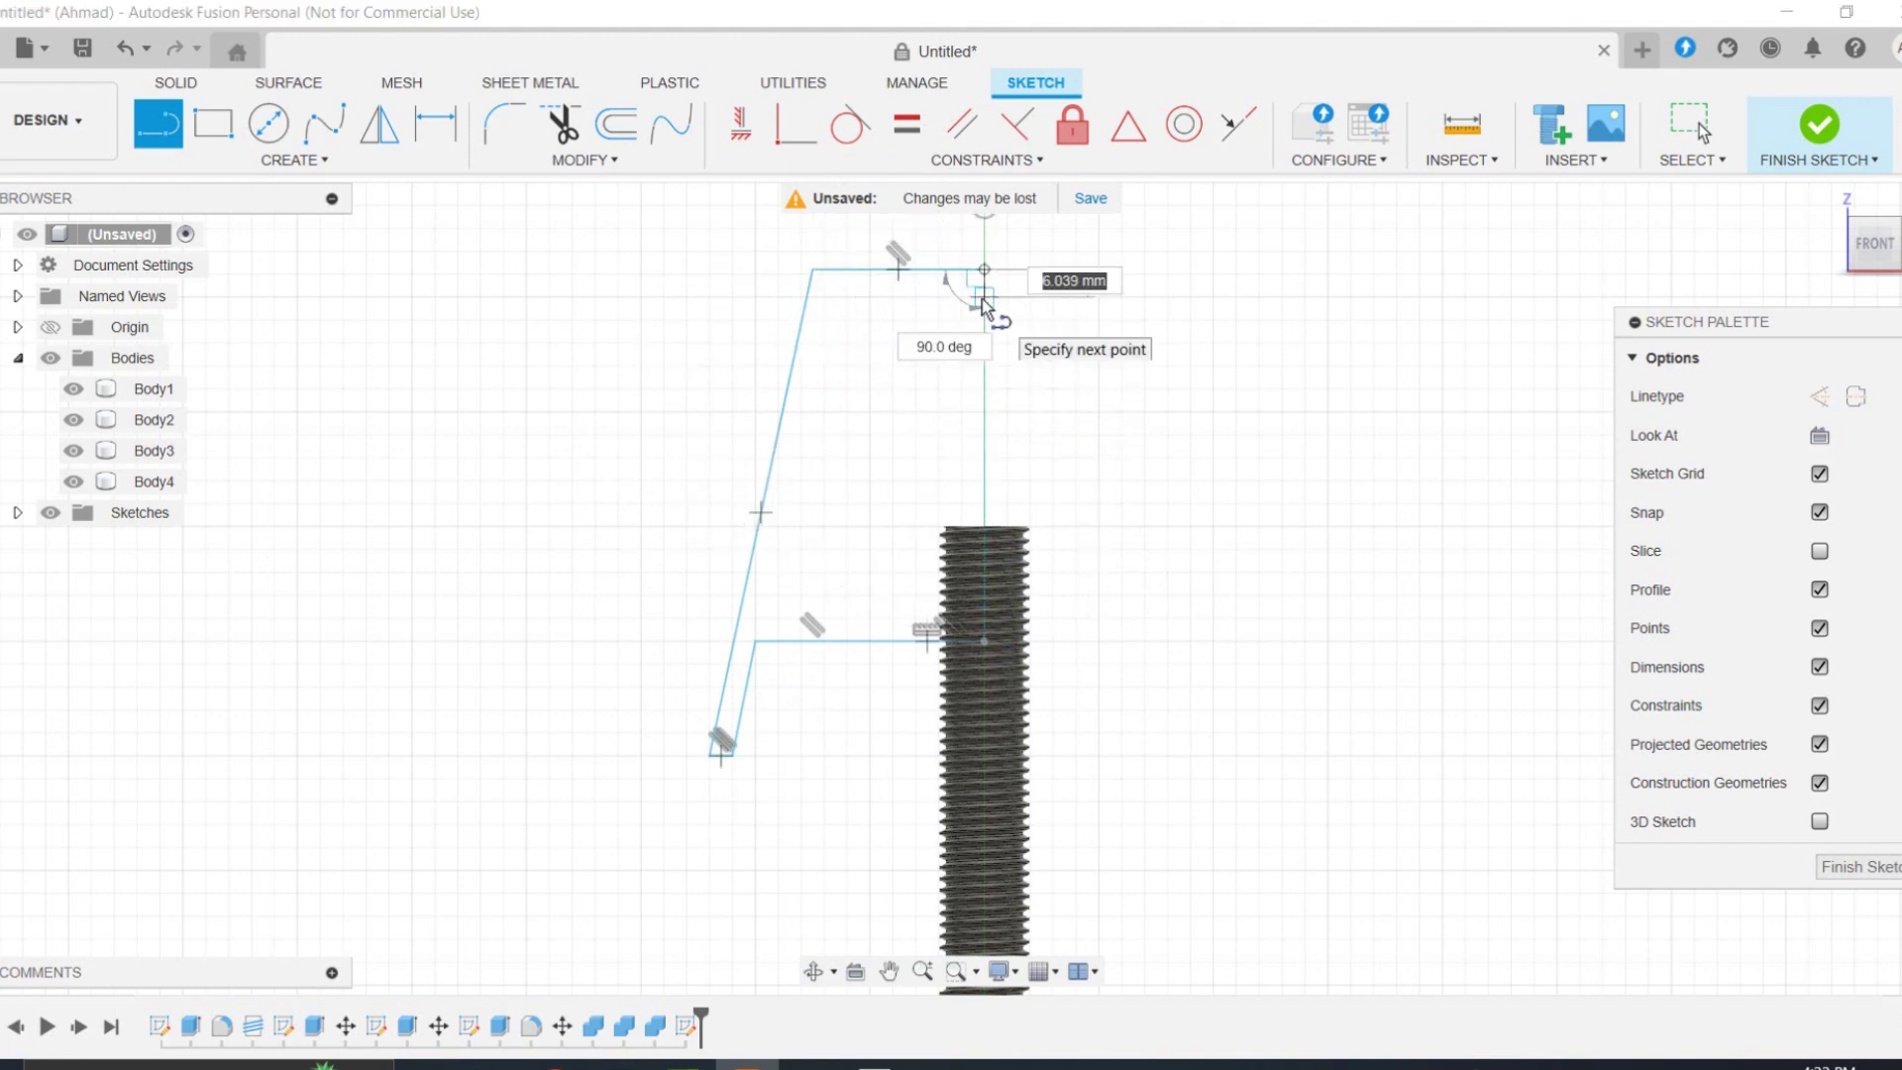
key(Escape)
drag(984, 271, 877, 277)
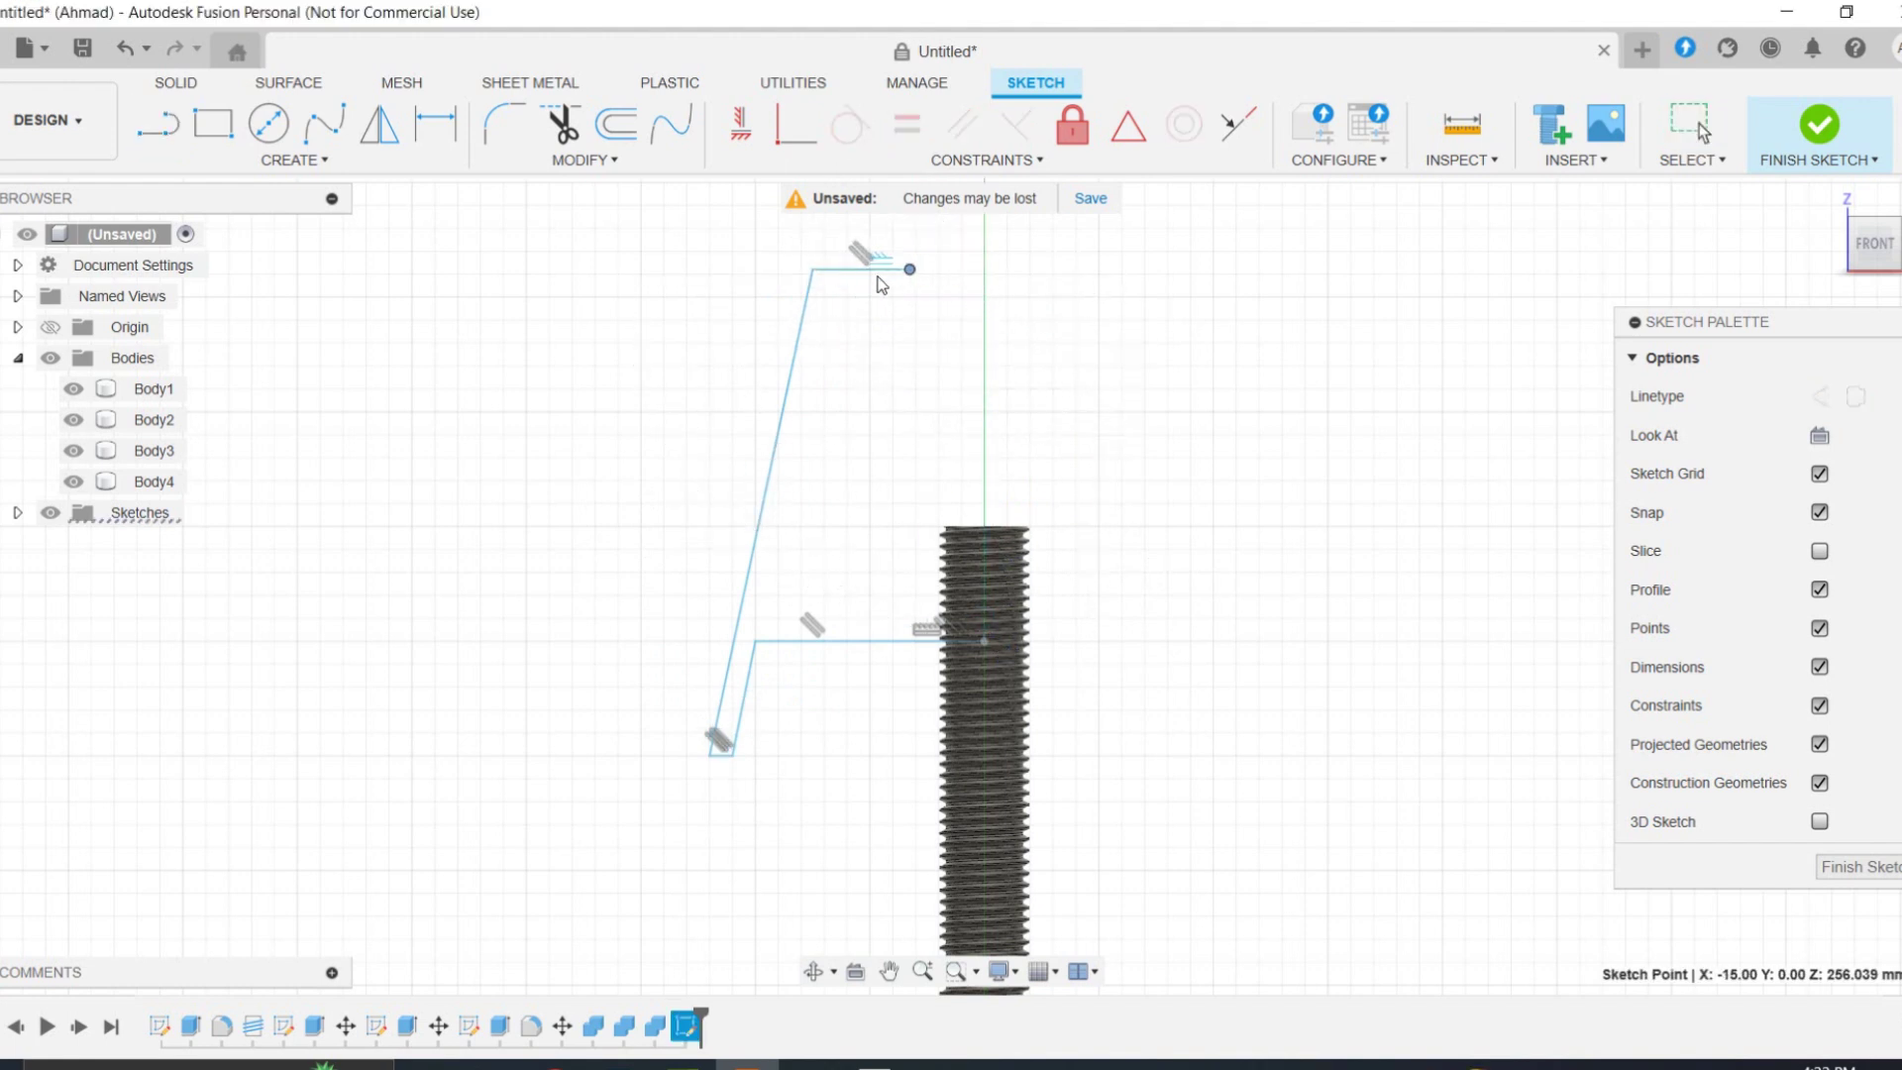
Step: Close the profile with a second horizontal line about 5 mm above the first and a sloped inner wall up to the top edge
key(l)
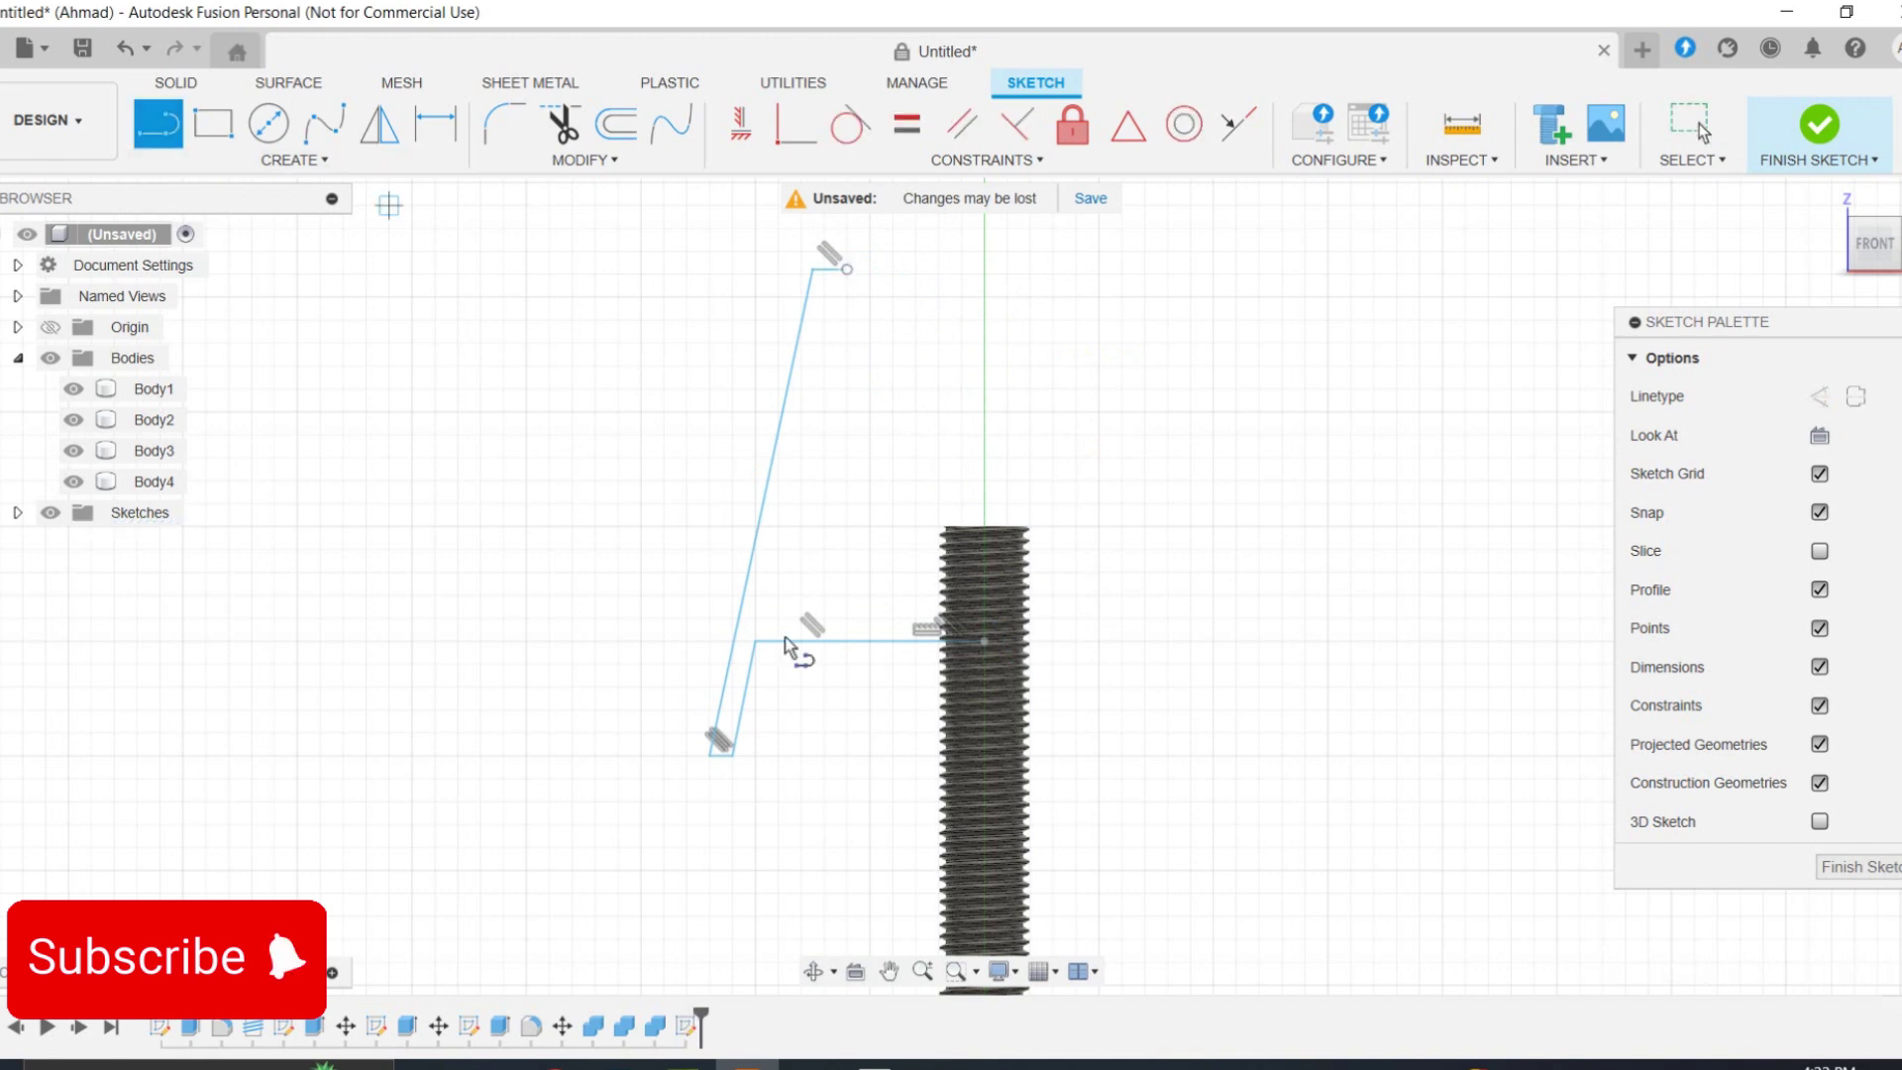
click(986, 621)
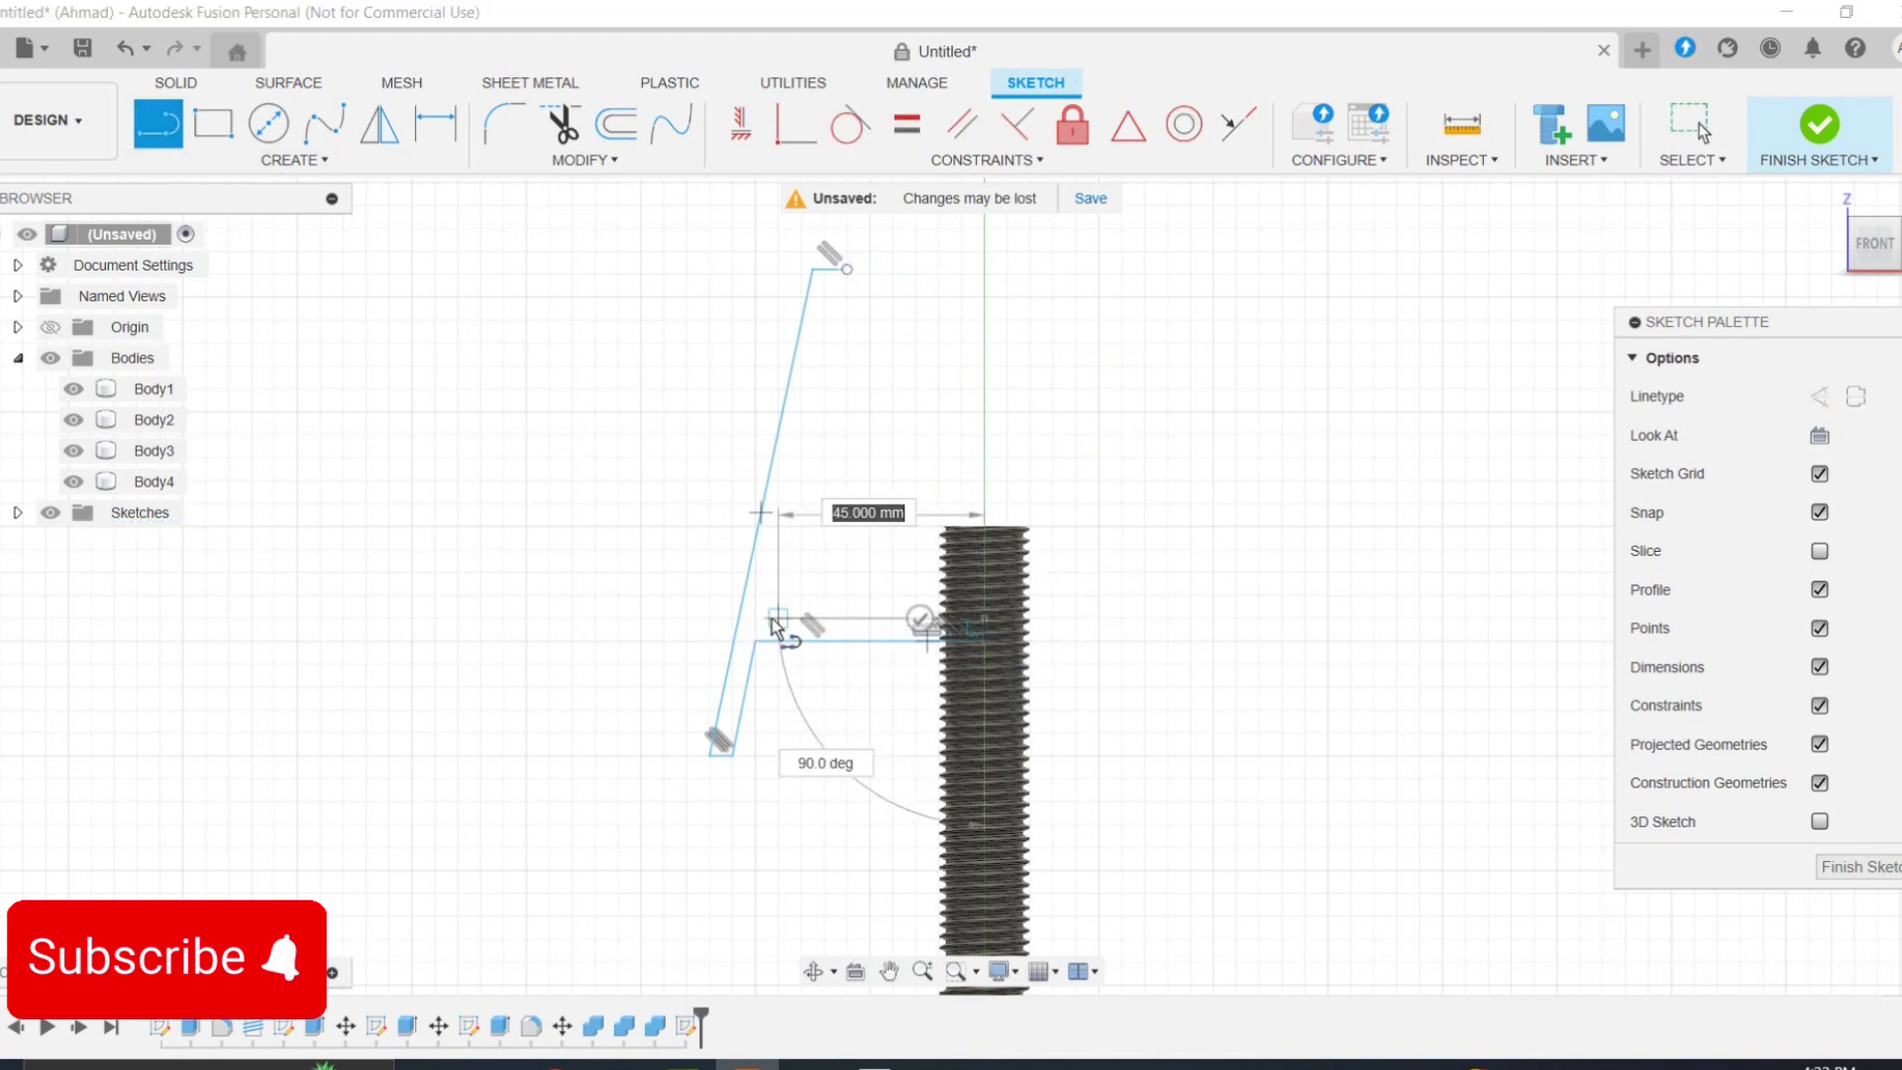
click(758, 621)
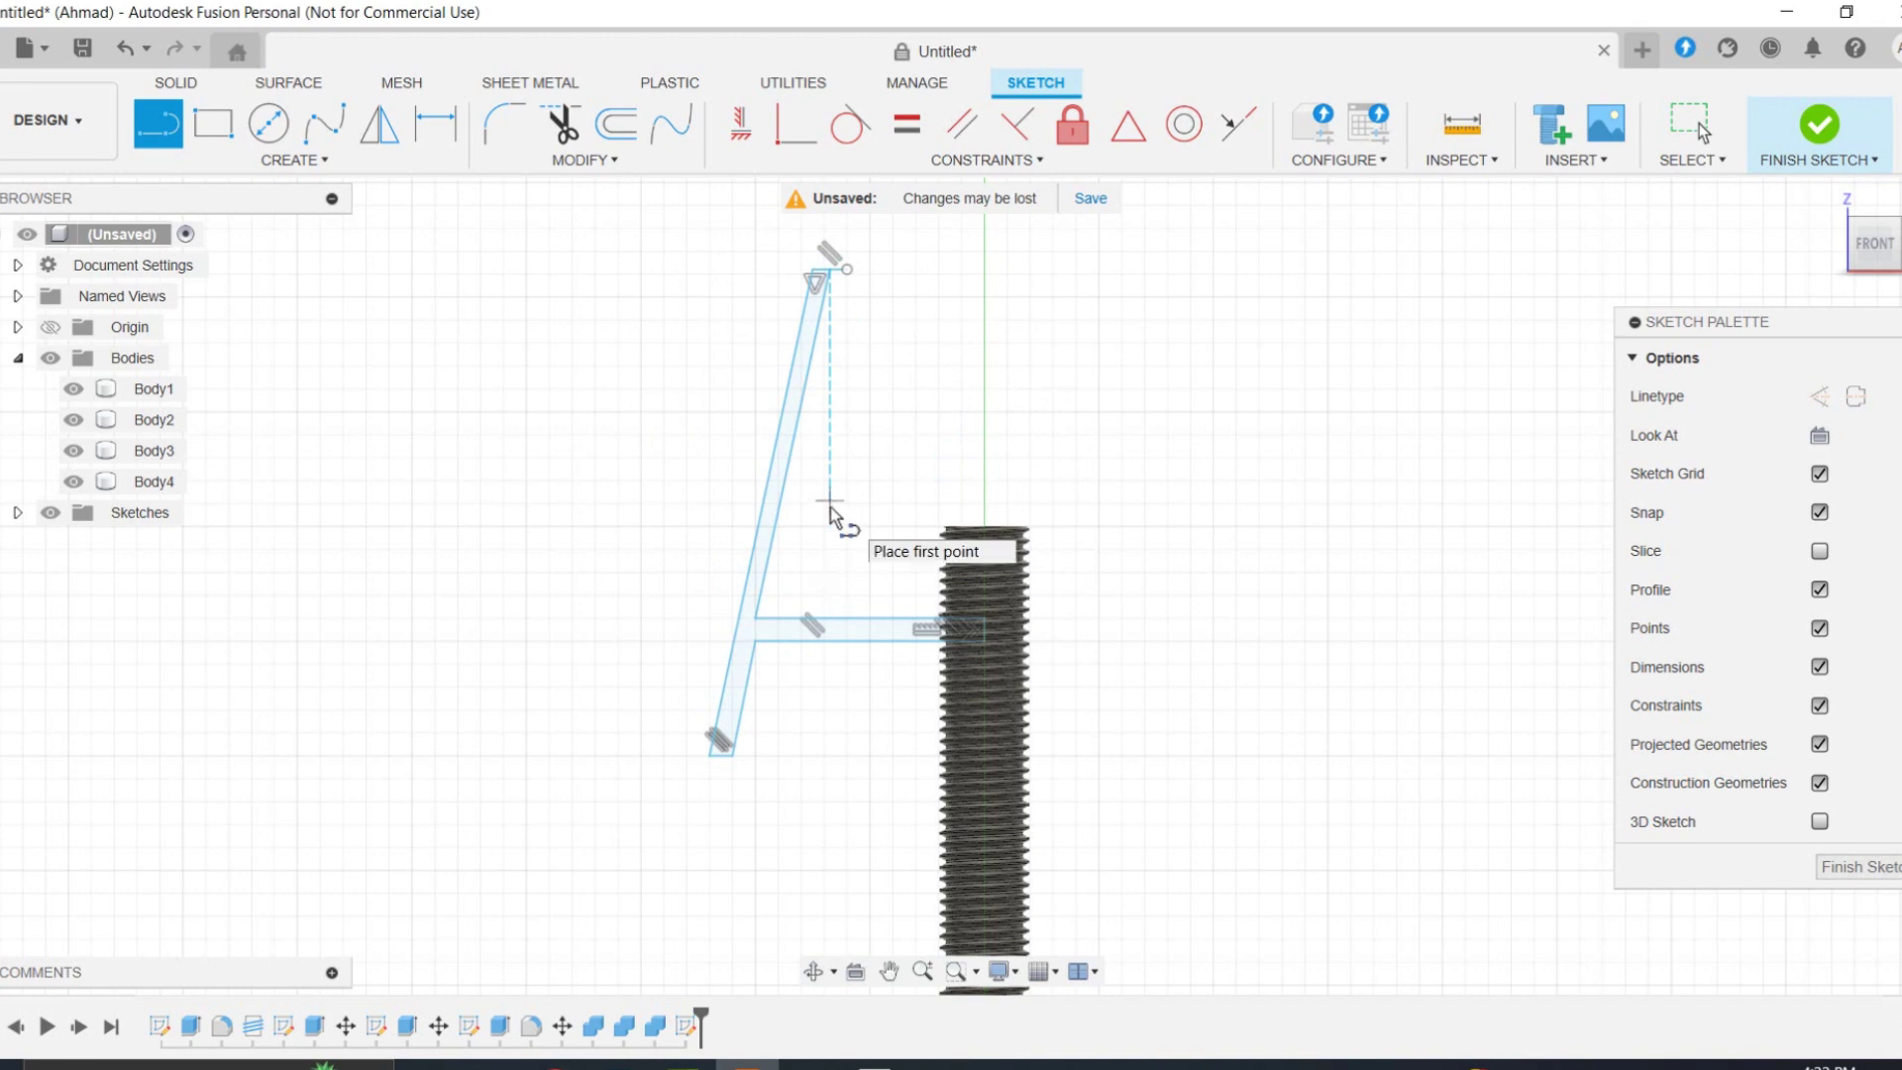
right_click(832, 285)
click(830, 389)
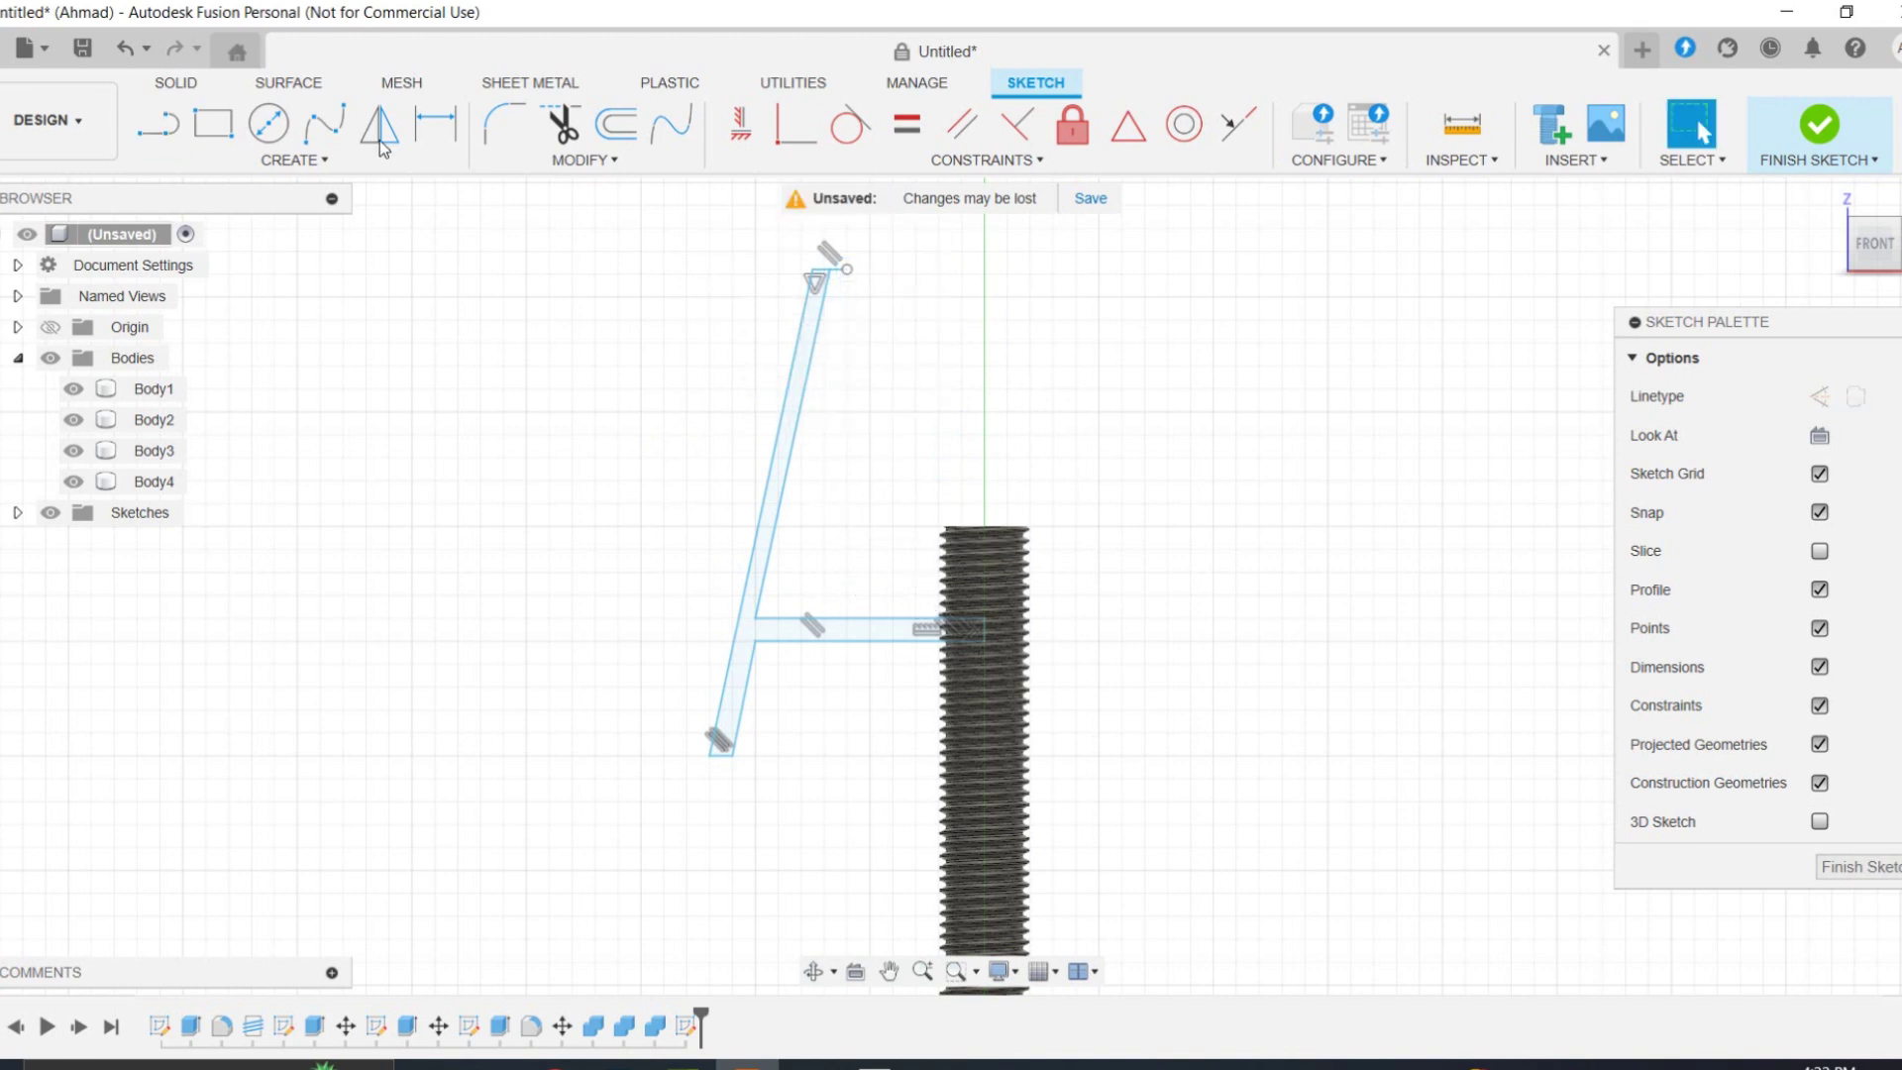
Step: Finish the sketch and revolve the sloped-wall profile 360° around the rod's vertical axis as a new body
click(1845, 868)
click(324, 127)
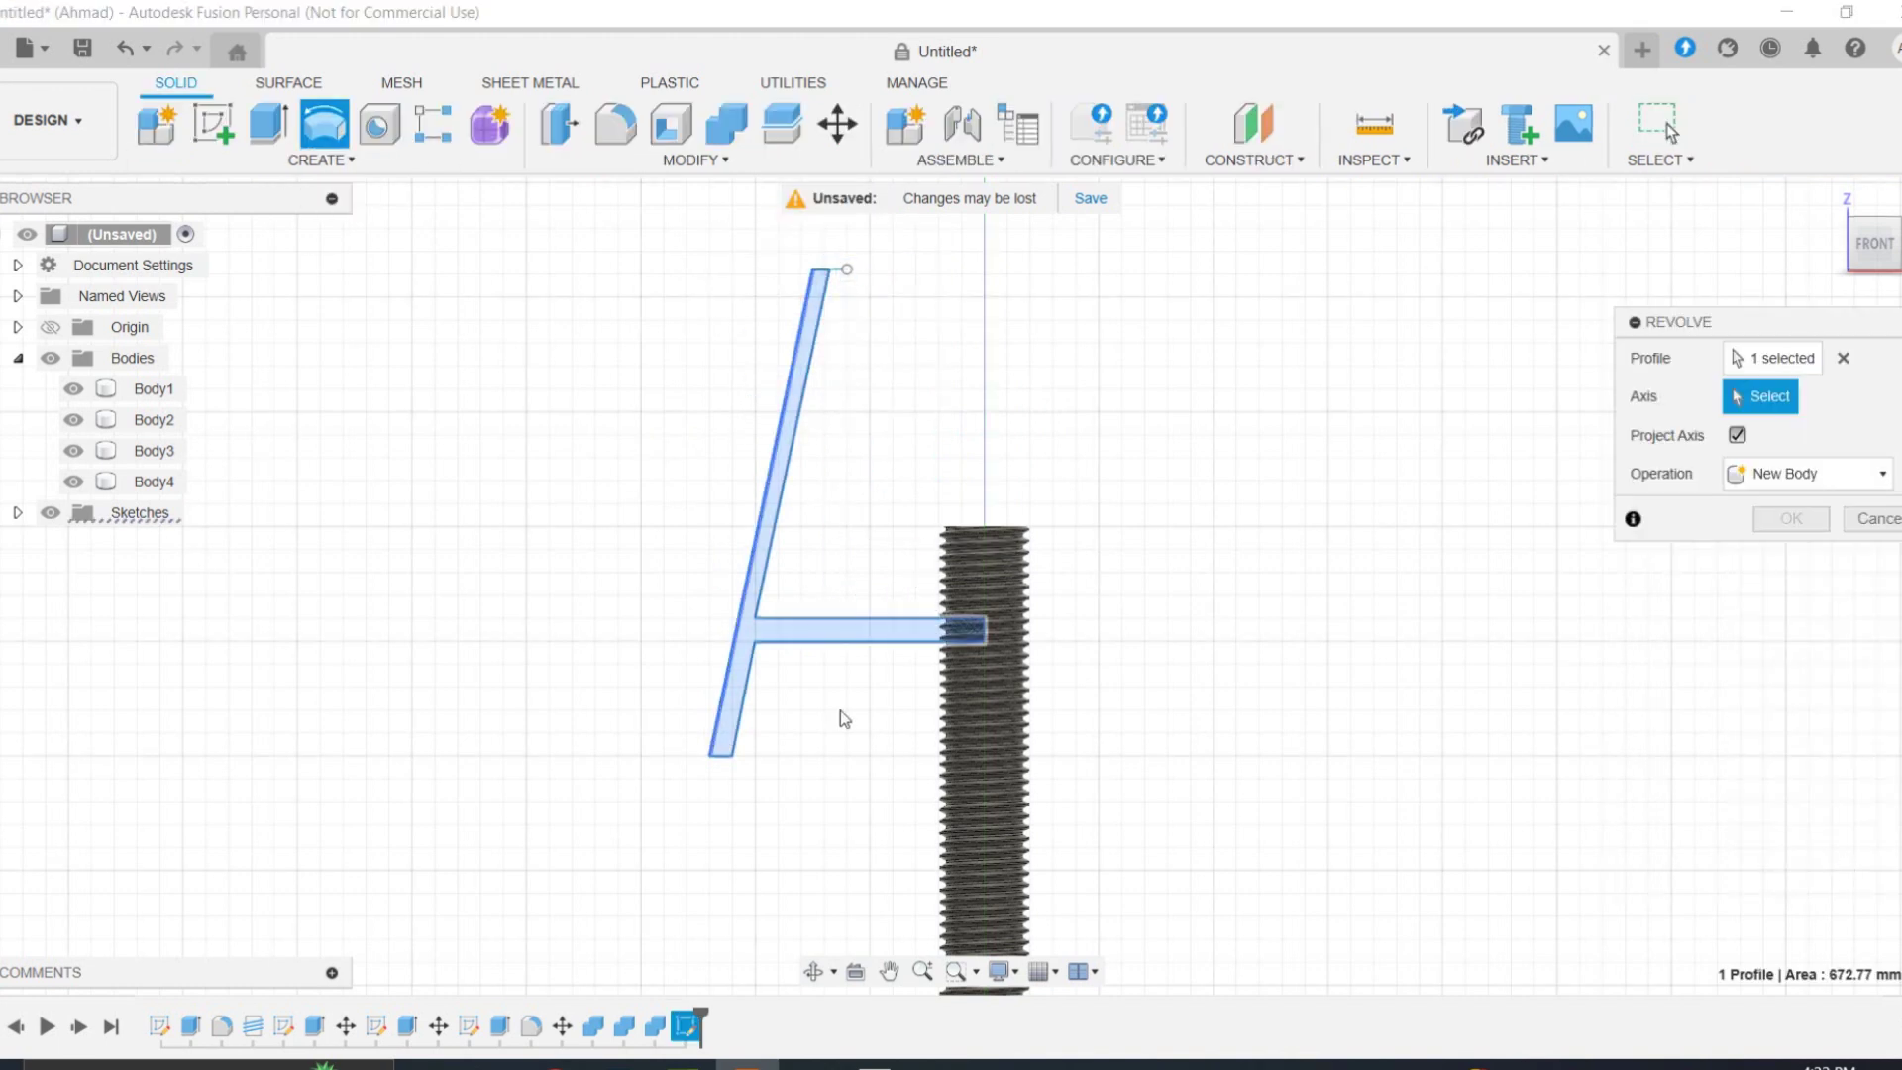
scroll(982, 628, up, 5)
click(988, 634)
scroll(924, 683, down, 1)
scroll(924, 684, down, 5)
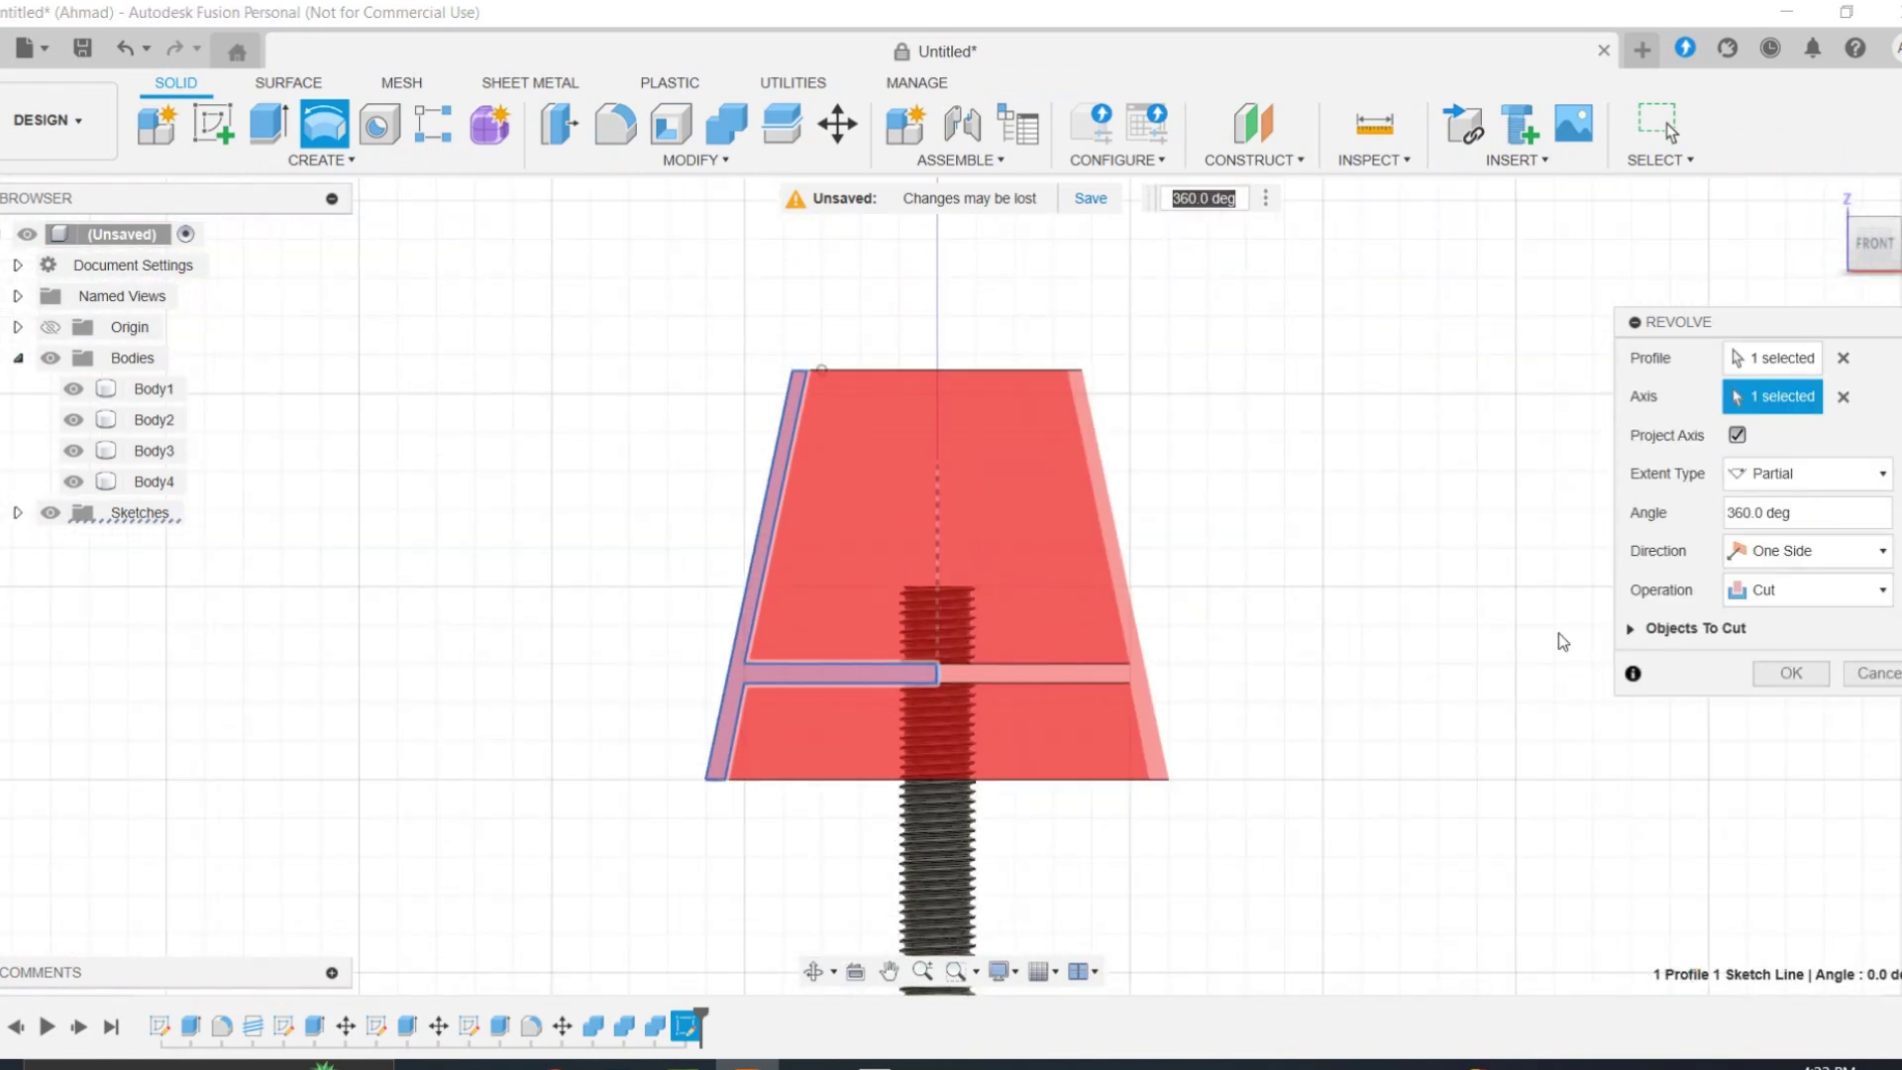
click(1783, 590)
click(1773, 696)
click(1790, 672)
Step: Tilt all five bodies together in the front plane, finishing with a 3° Y angle, so the handle end and rod tip rest at ground level
shift+middle_drag(1390, 686, 1222, 768)
scroll(1222, 768, down, 3)
middle_drag(1168, 912, 1327, 515)
click(1874, 244)
middle_drag(1145, 451, 1085, 573)
scroll(1086, 572, down, 2)
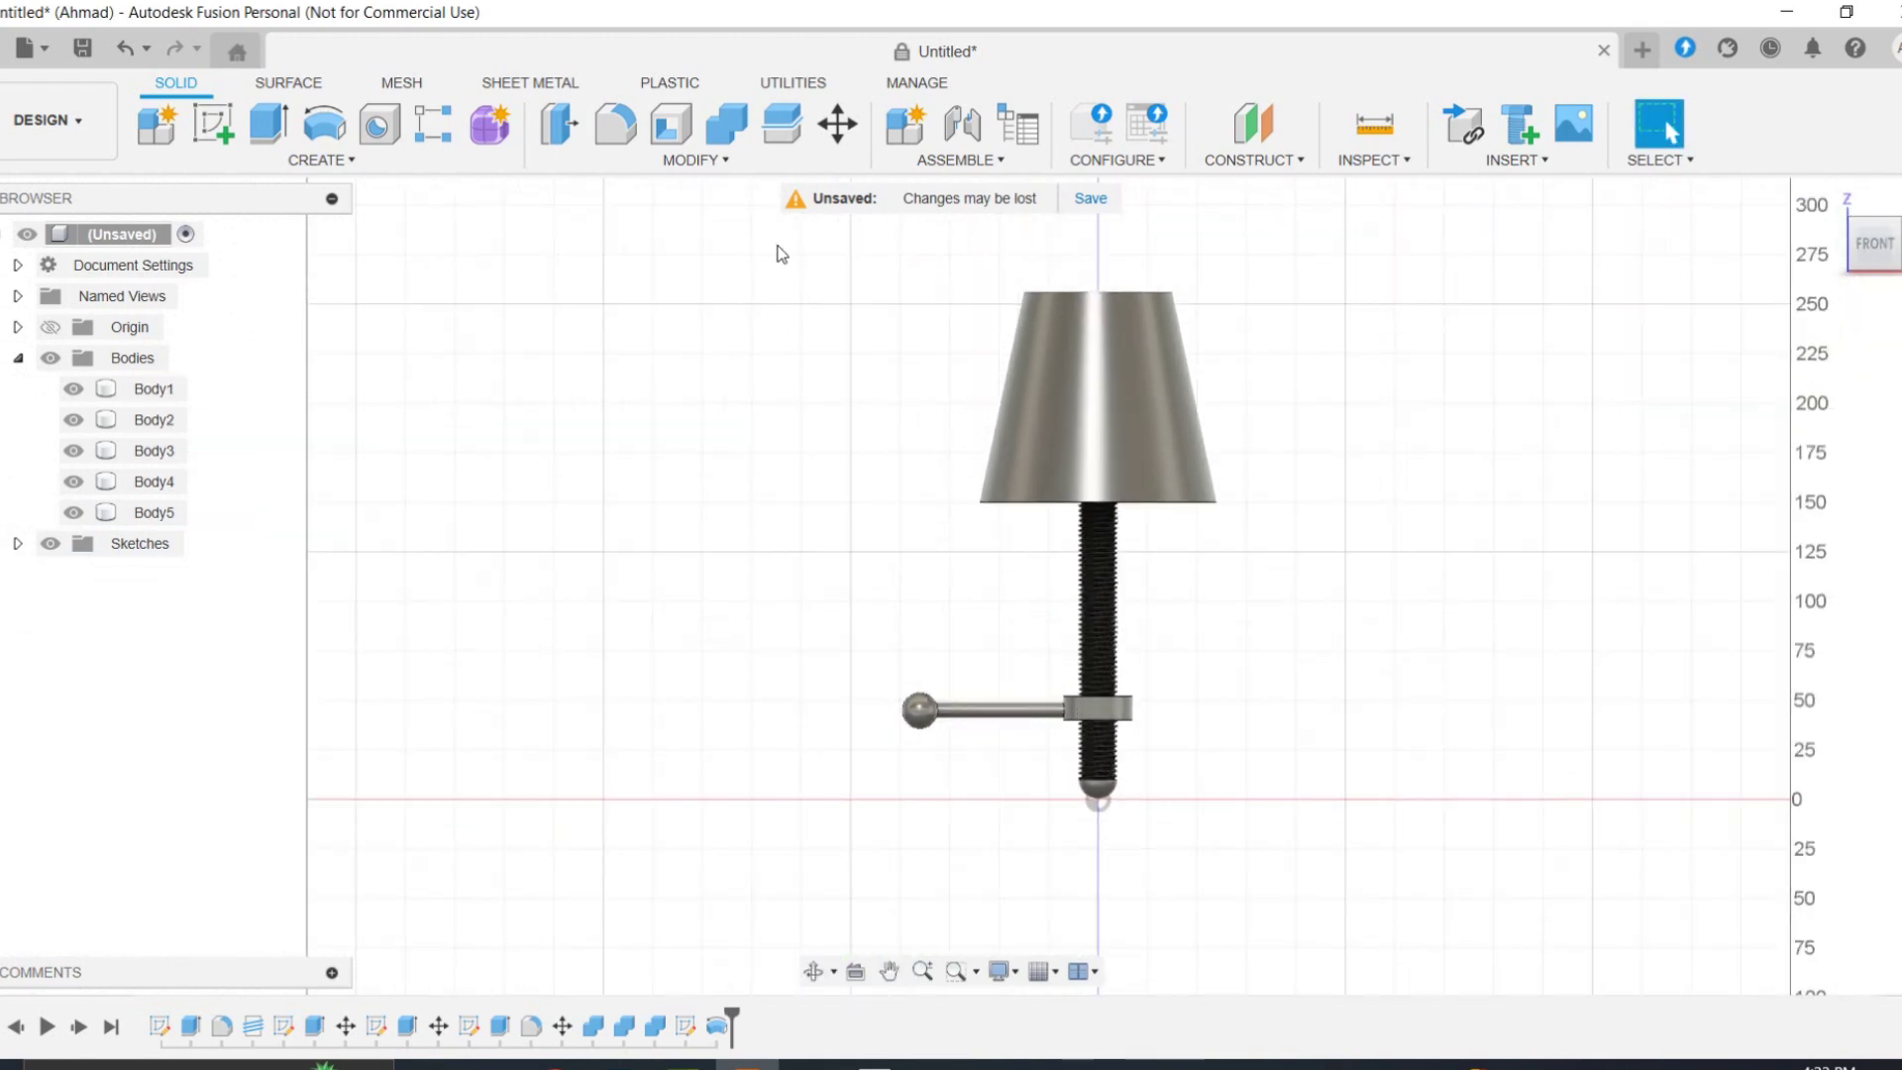
drag(778, 238, 1305, 871)
key(m)
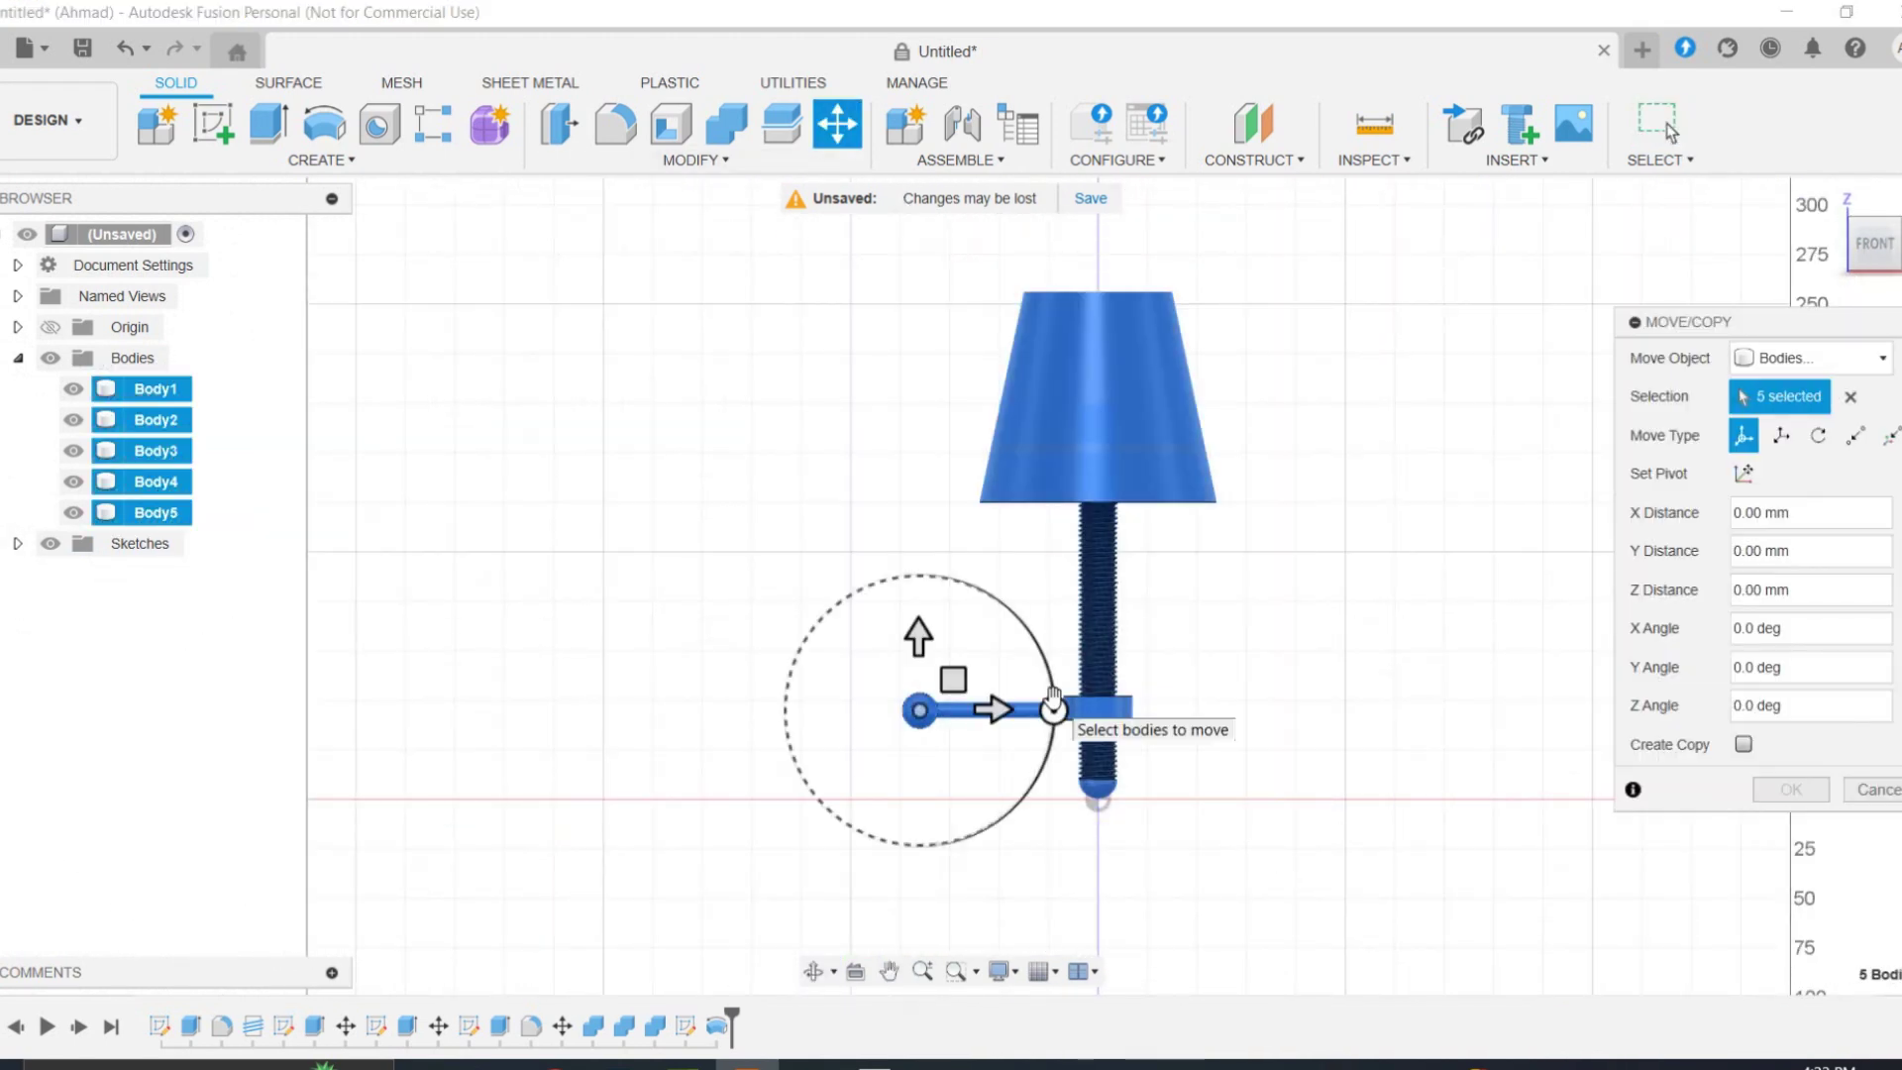
drag(1052, 710, 1018, 729)
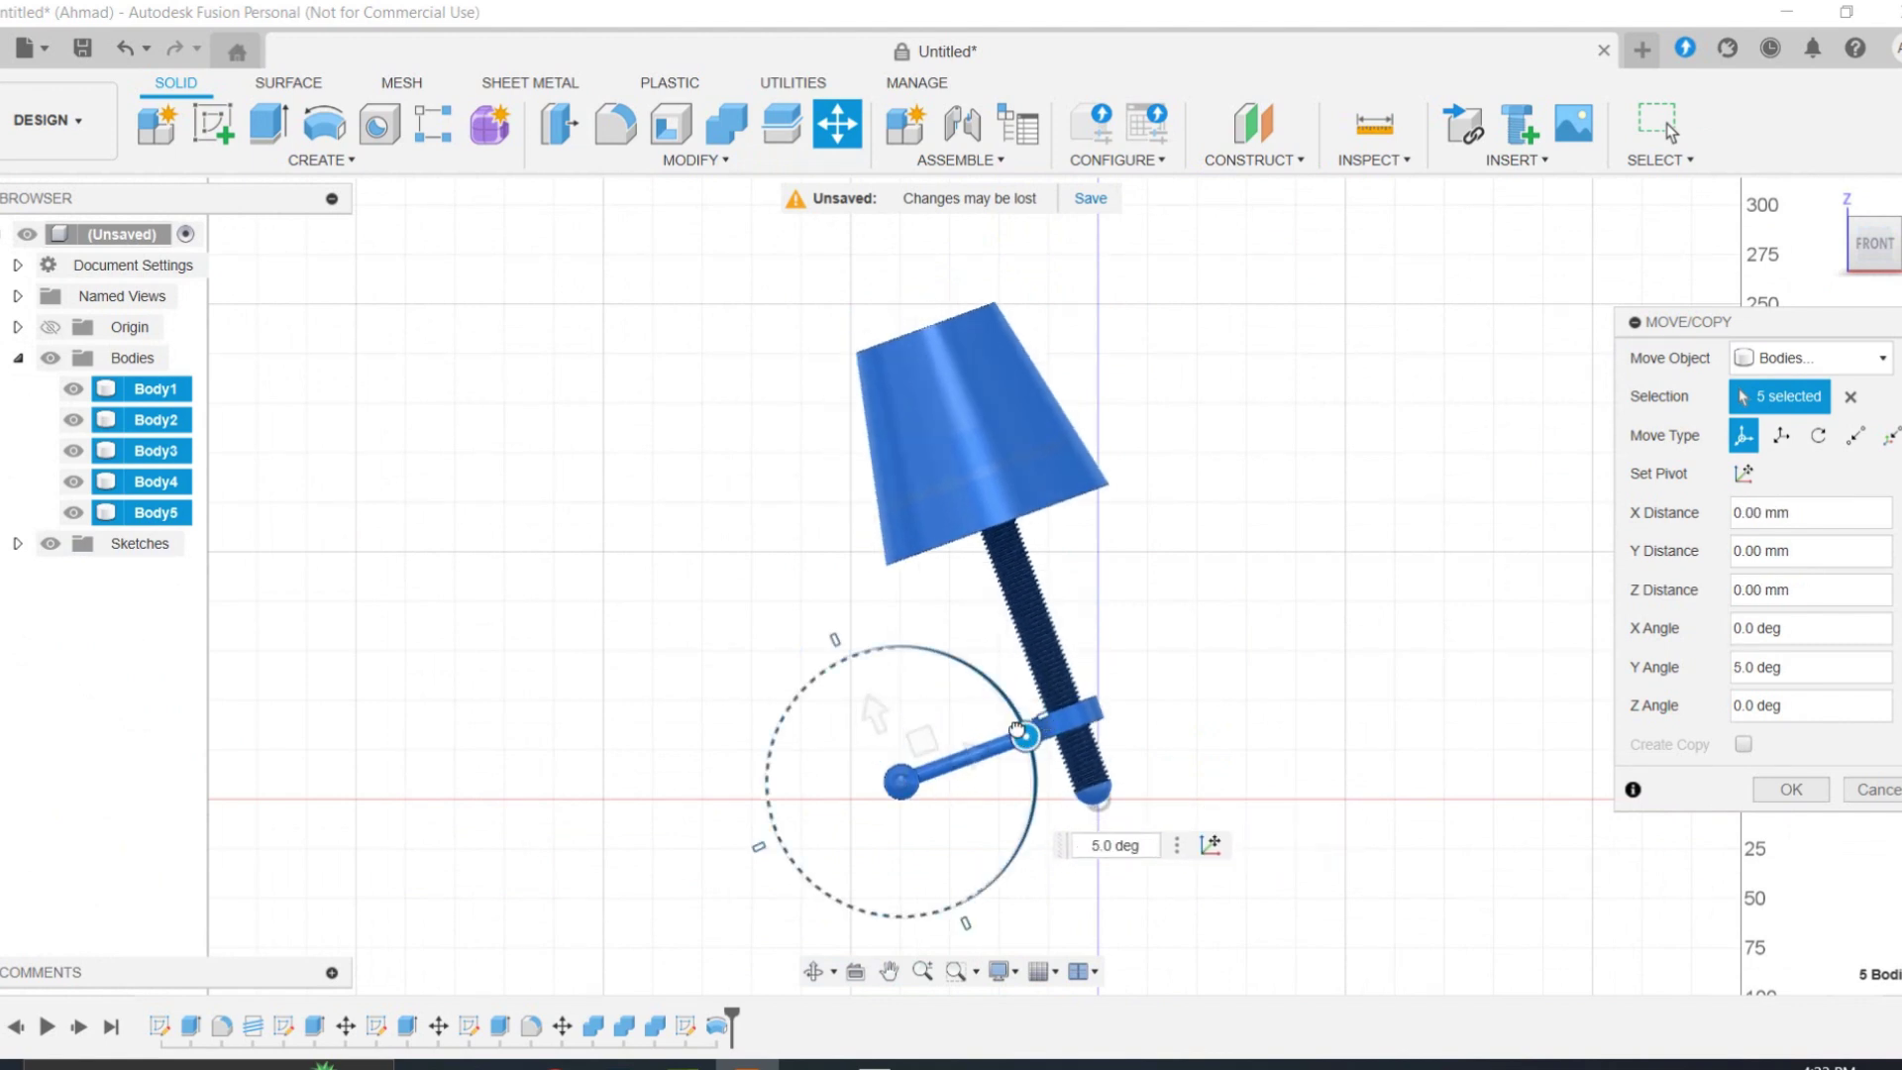
scroll(844, 602, up, 5)
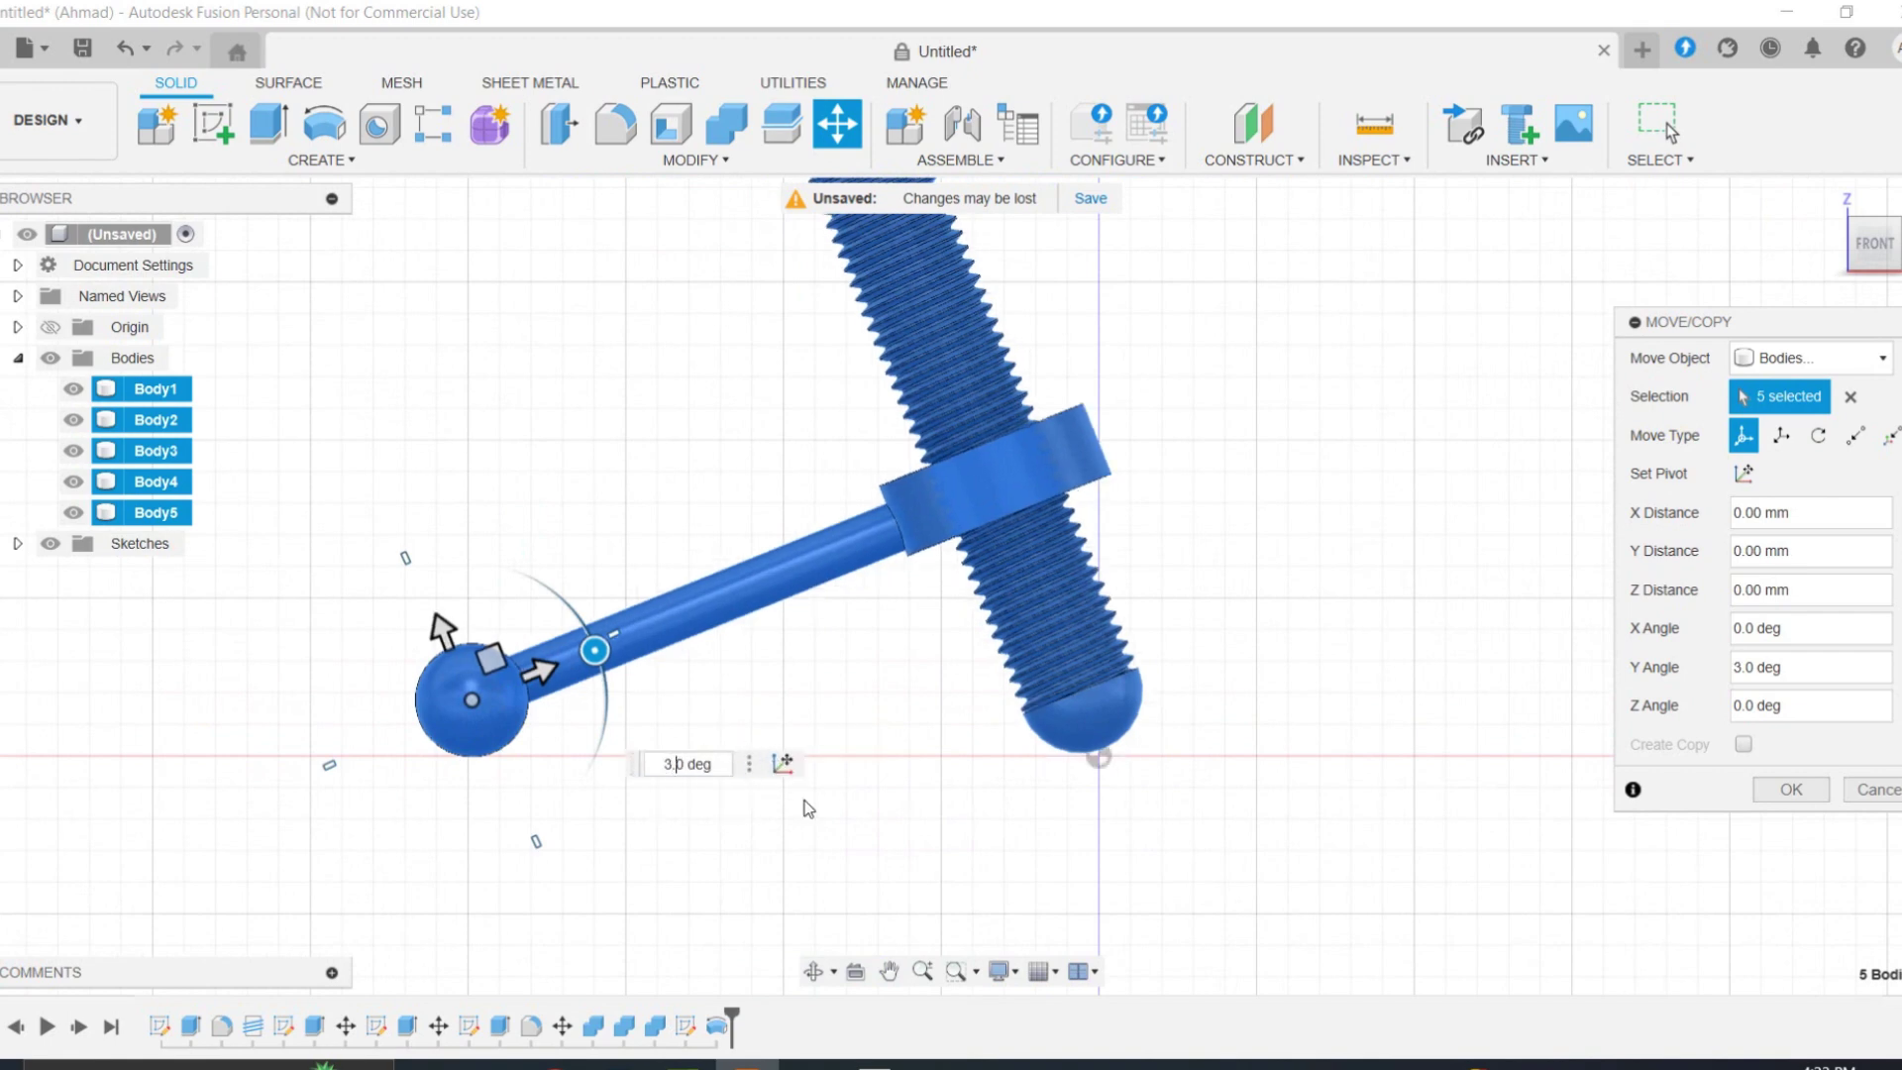
key(Return)
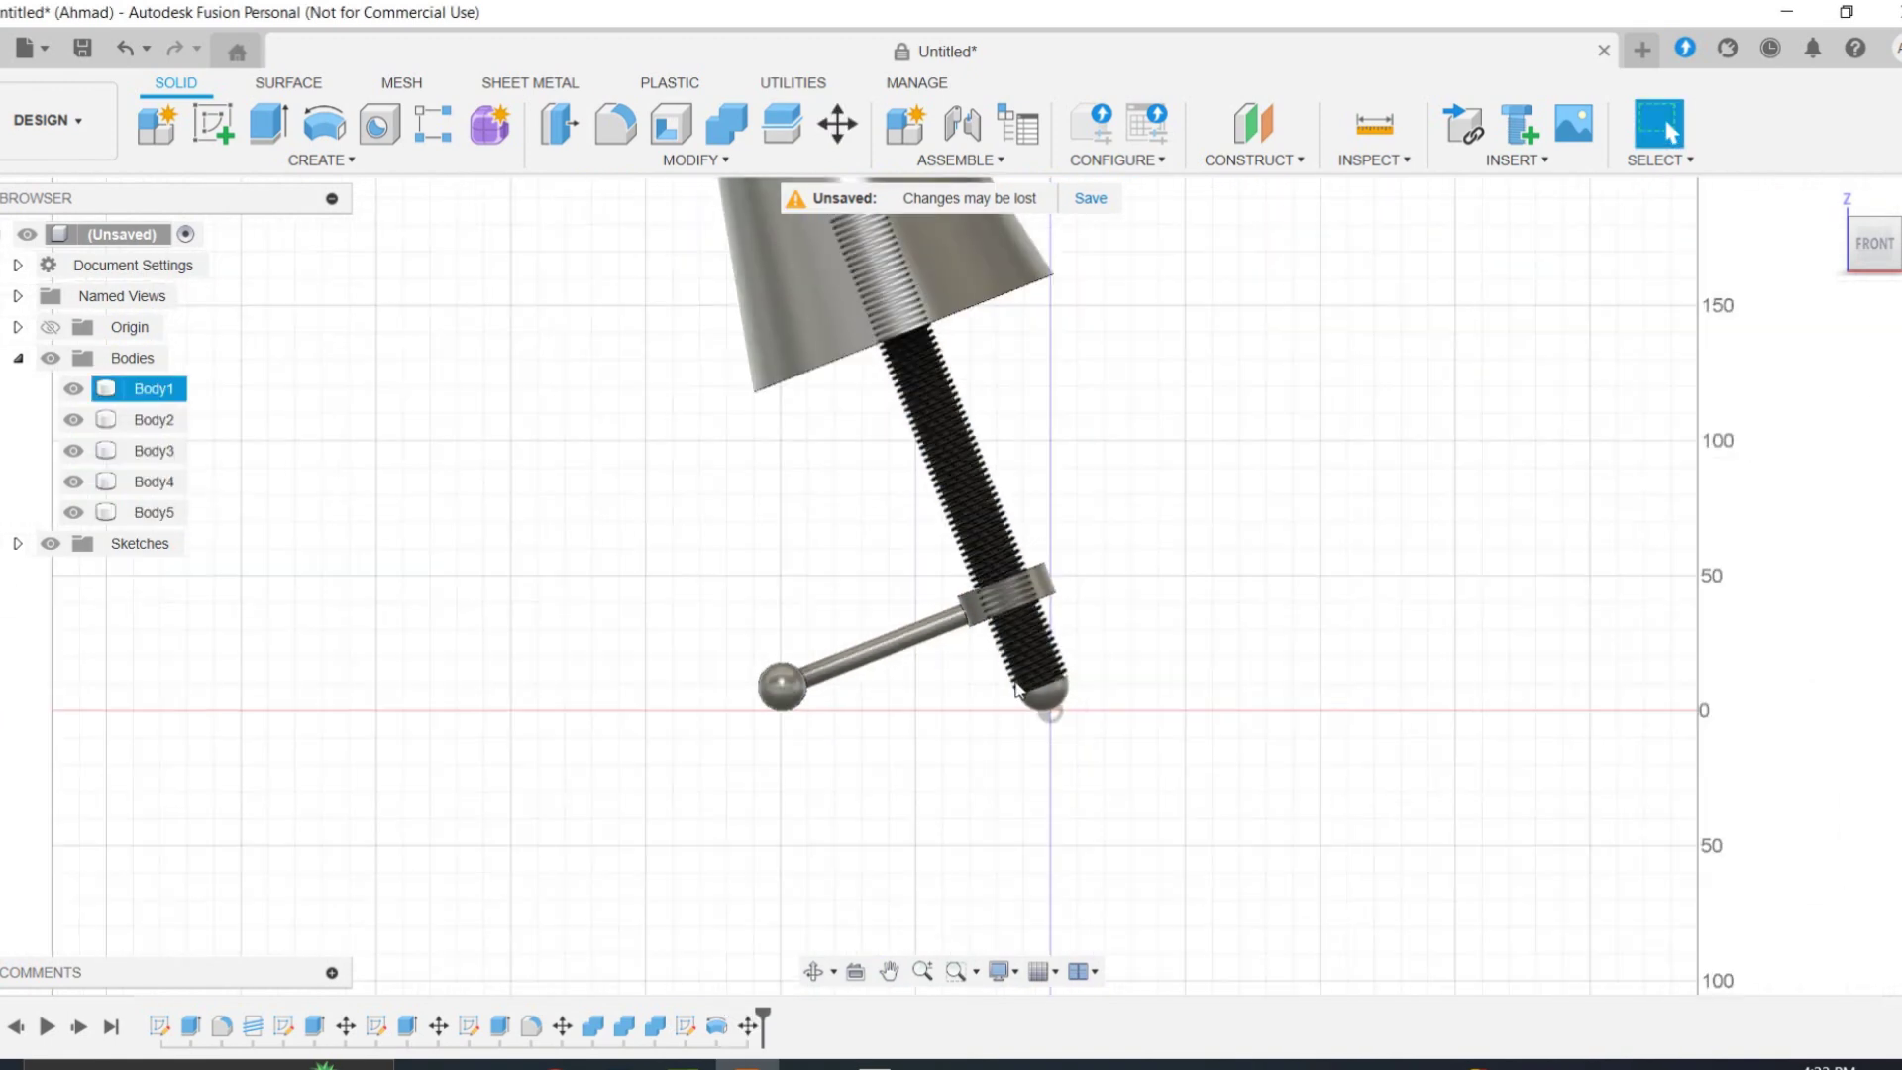
Step: Open the Appearance settings and expand the Wood category of the Fusion appearances
scroll(1097, 711, up, 1)
middle_drag(1057, 676, 1139, 754)
scroll(1095, 711, down, 1)
click(812, 1065)
middle_drag(1139, 754, 1240, 736)
key(m)
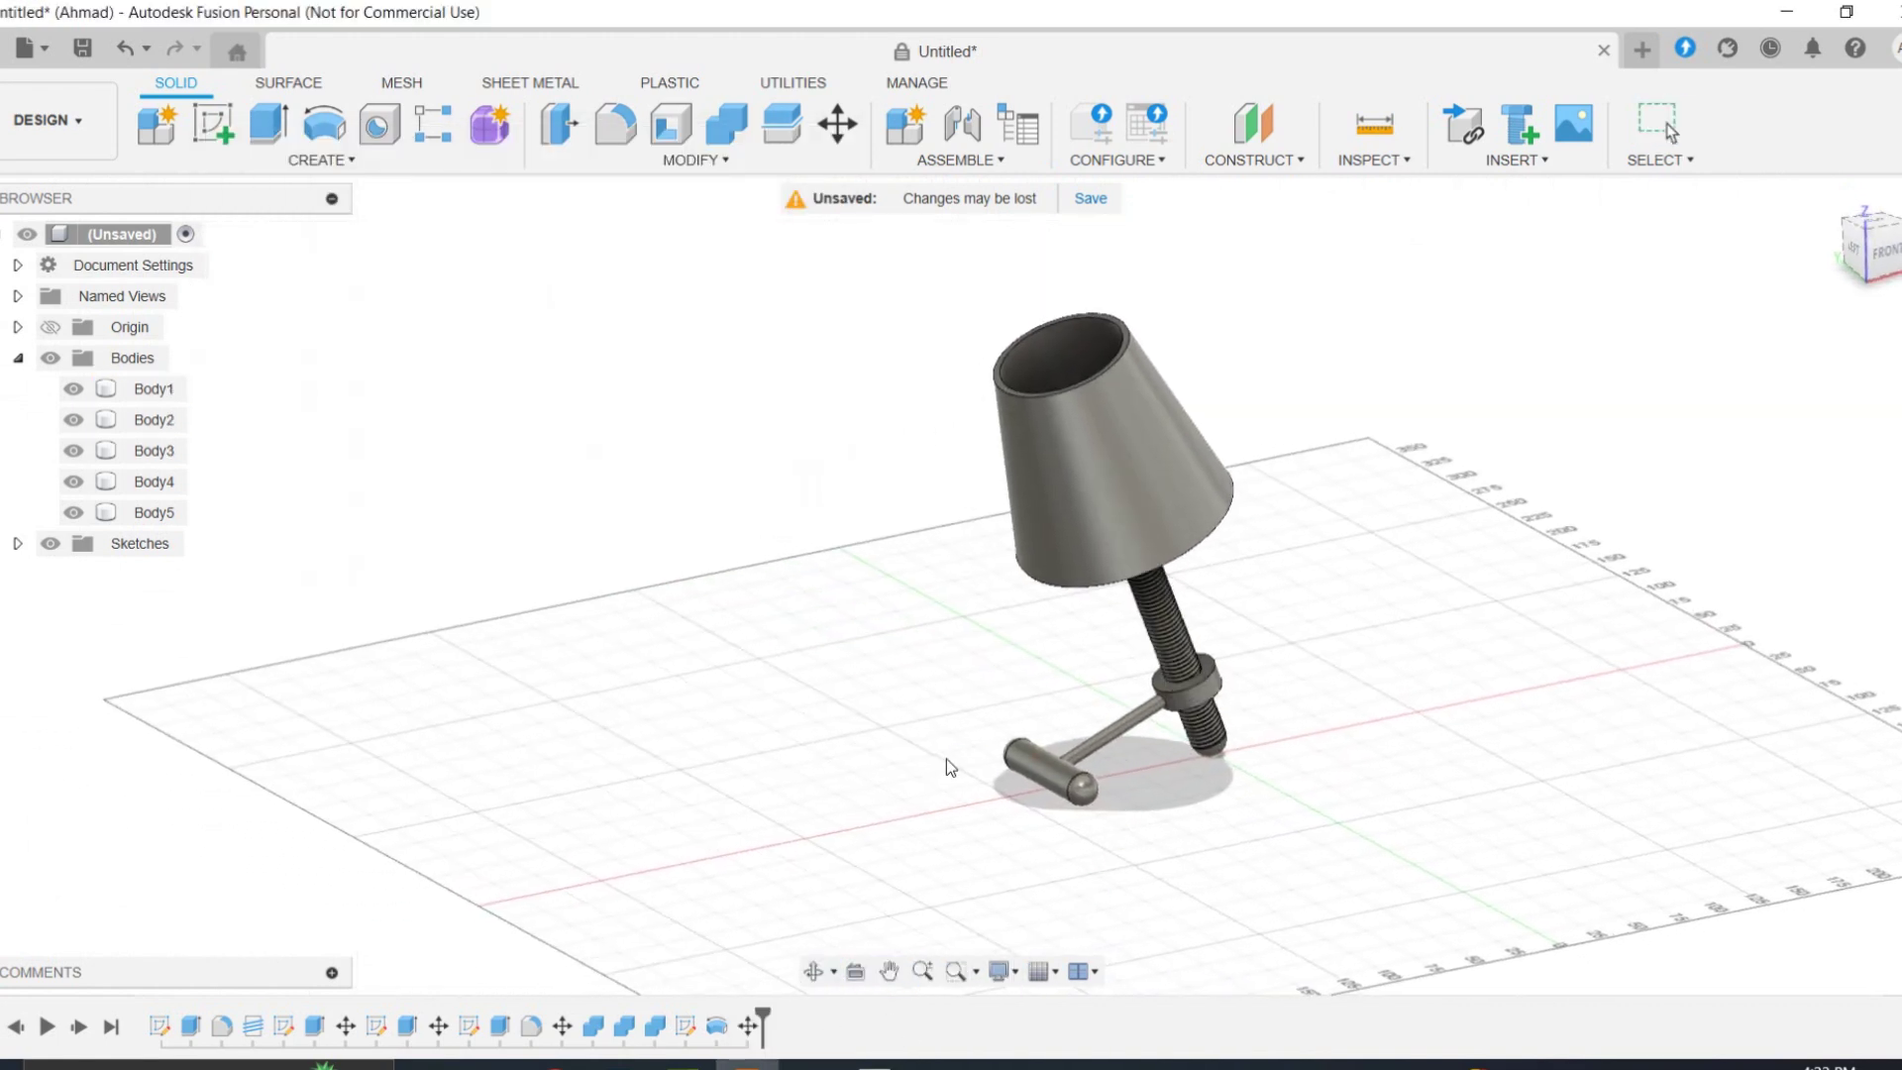
middle_drag(1106, 731, 832, 724)
scroll(1533, 810, down, 3)
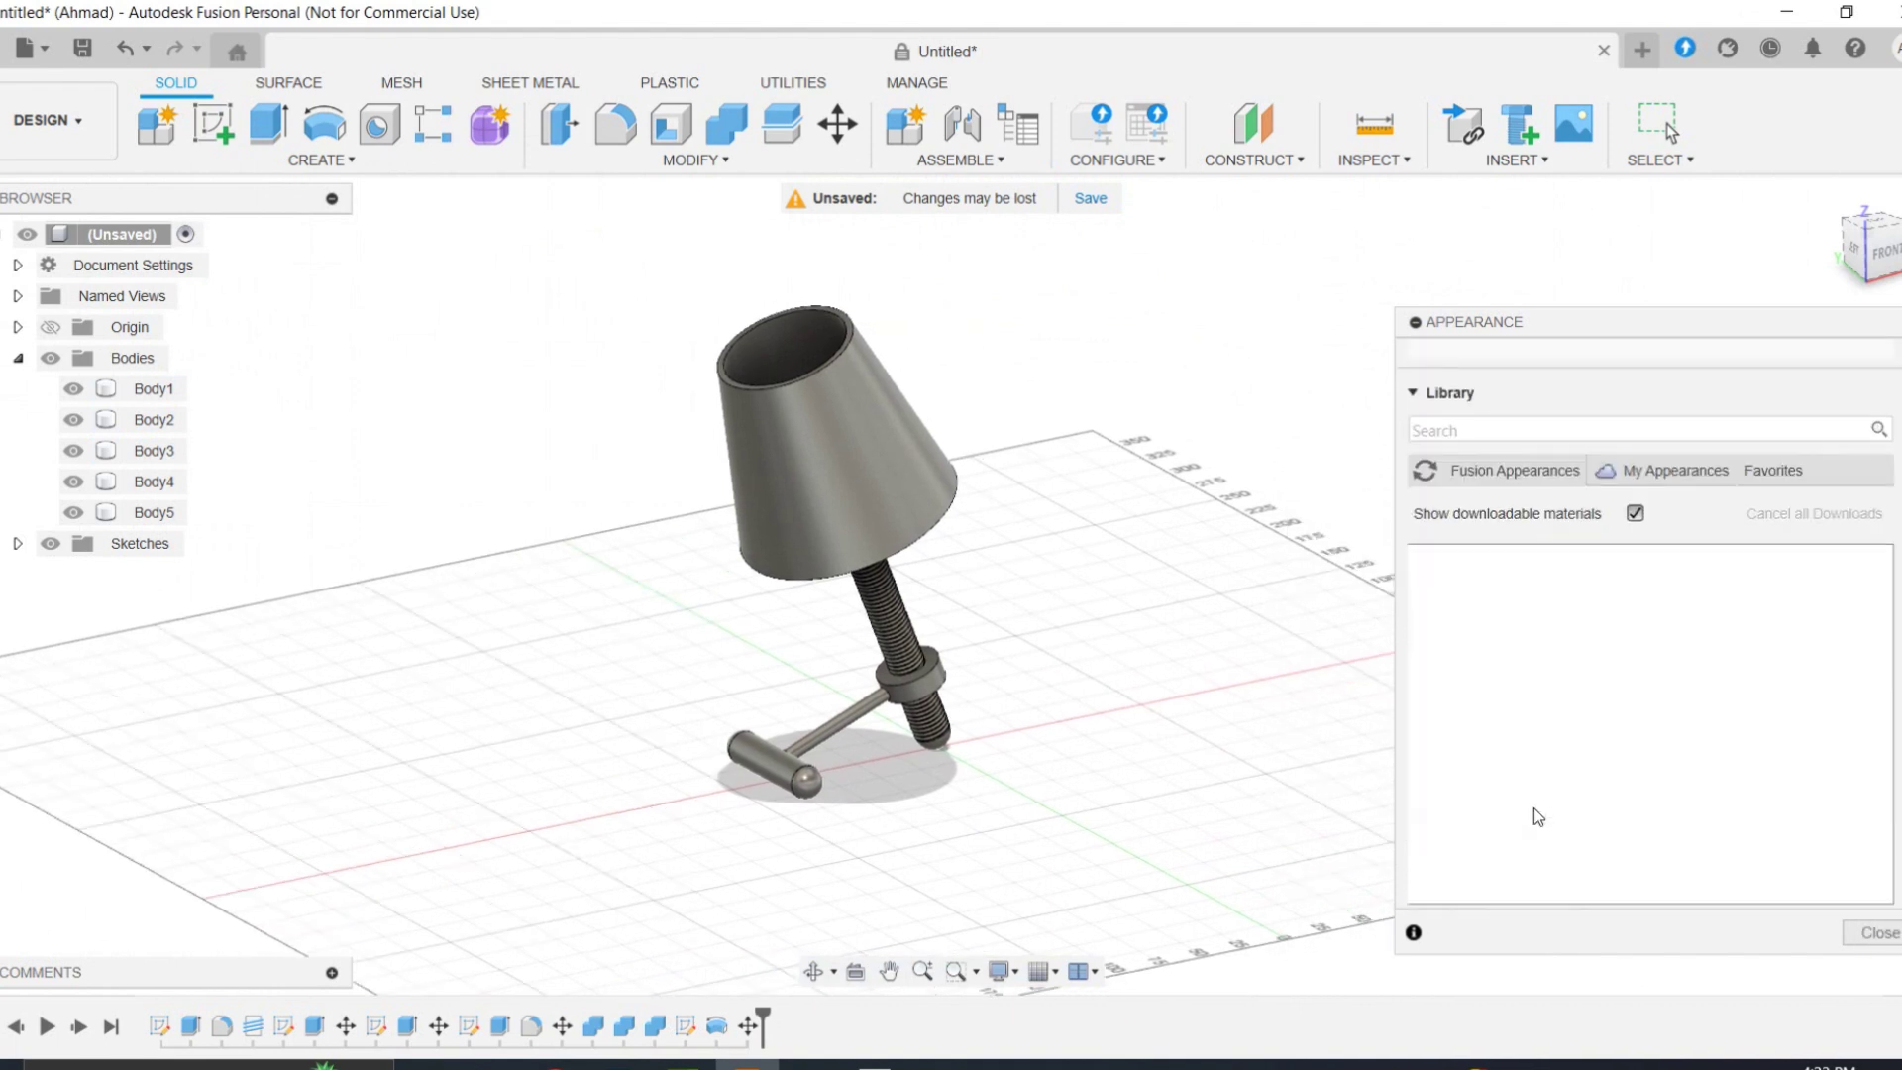
click(1513, 478)
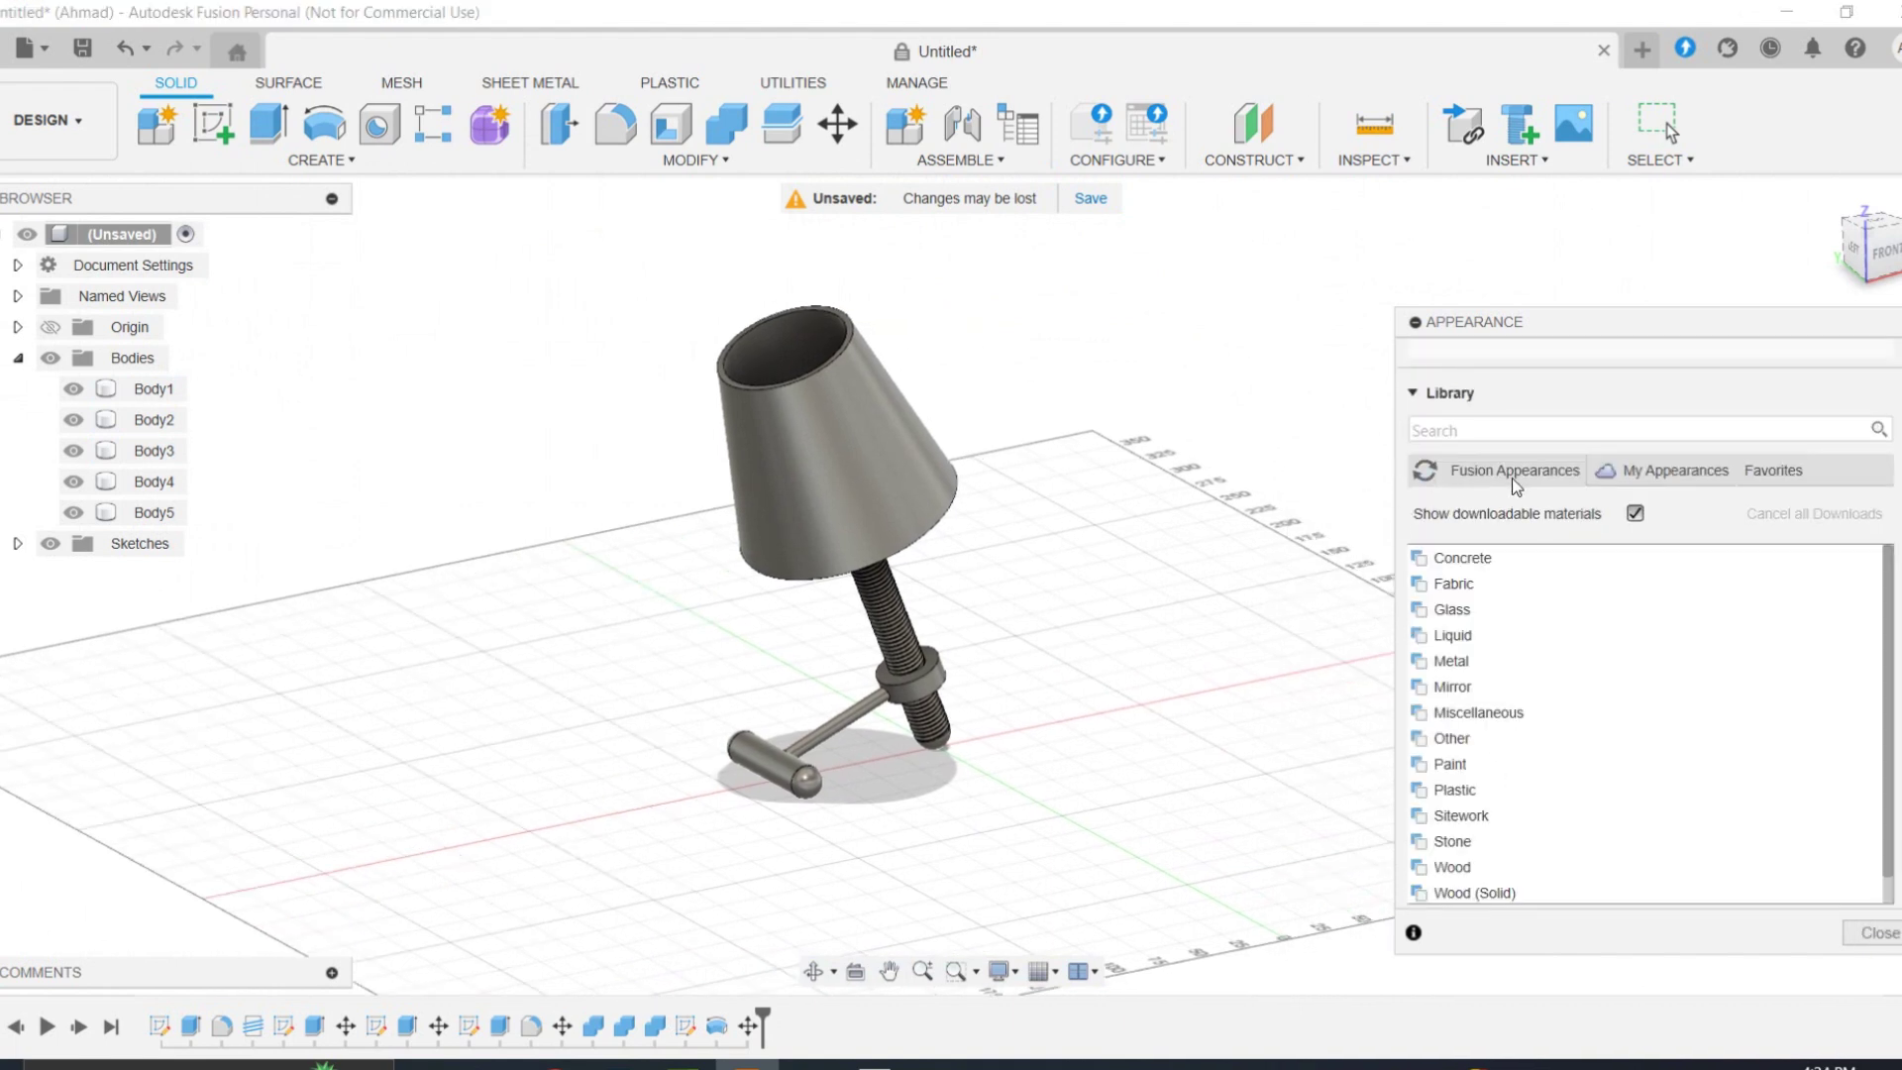
click(1452, 867)
Step: Download the Bamboo Light - Semigloss appearance and apply it to the threaded rod and the collar with its handle
scroll(1480, 694, up, 5)
scroll(1470, 729, down, 3)
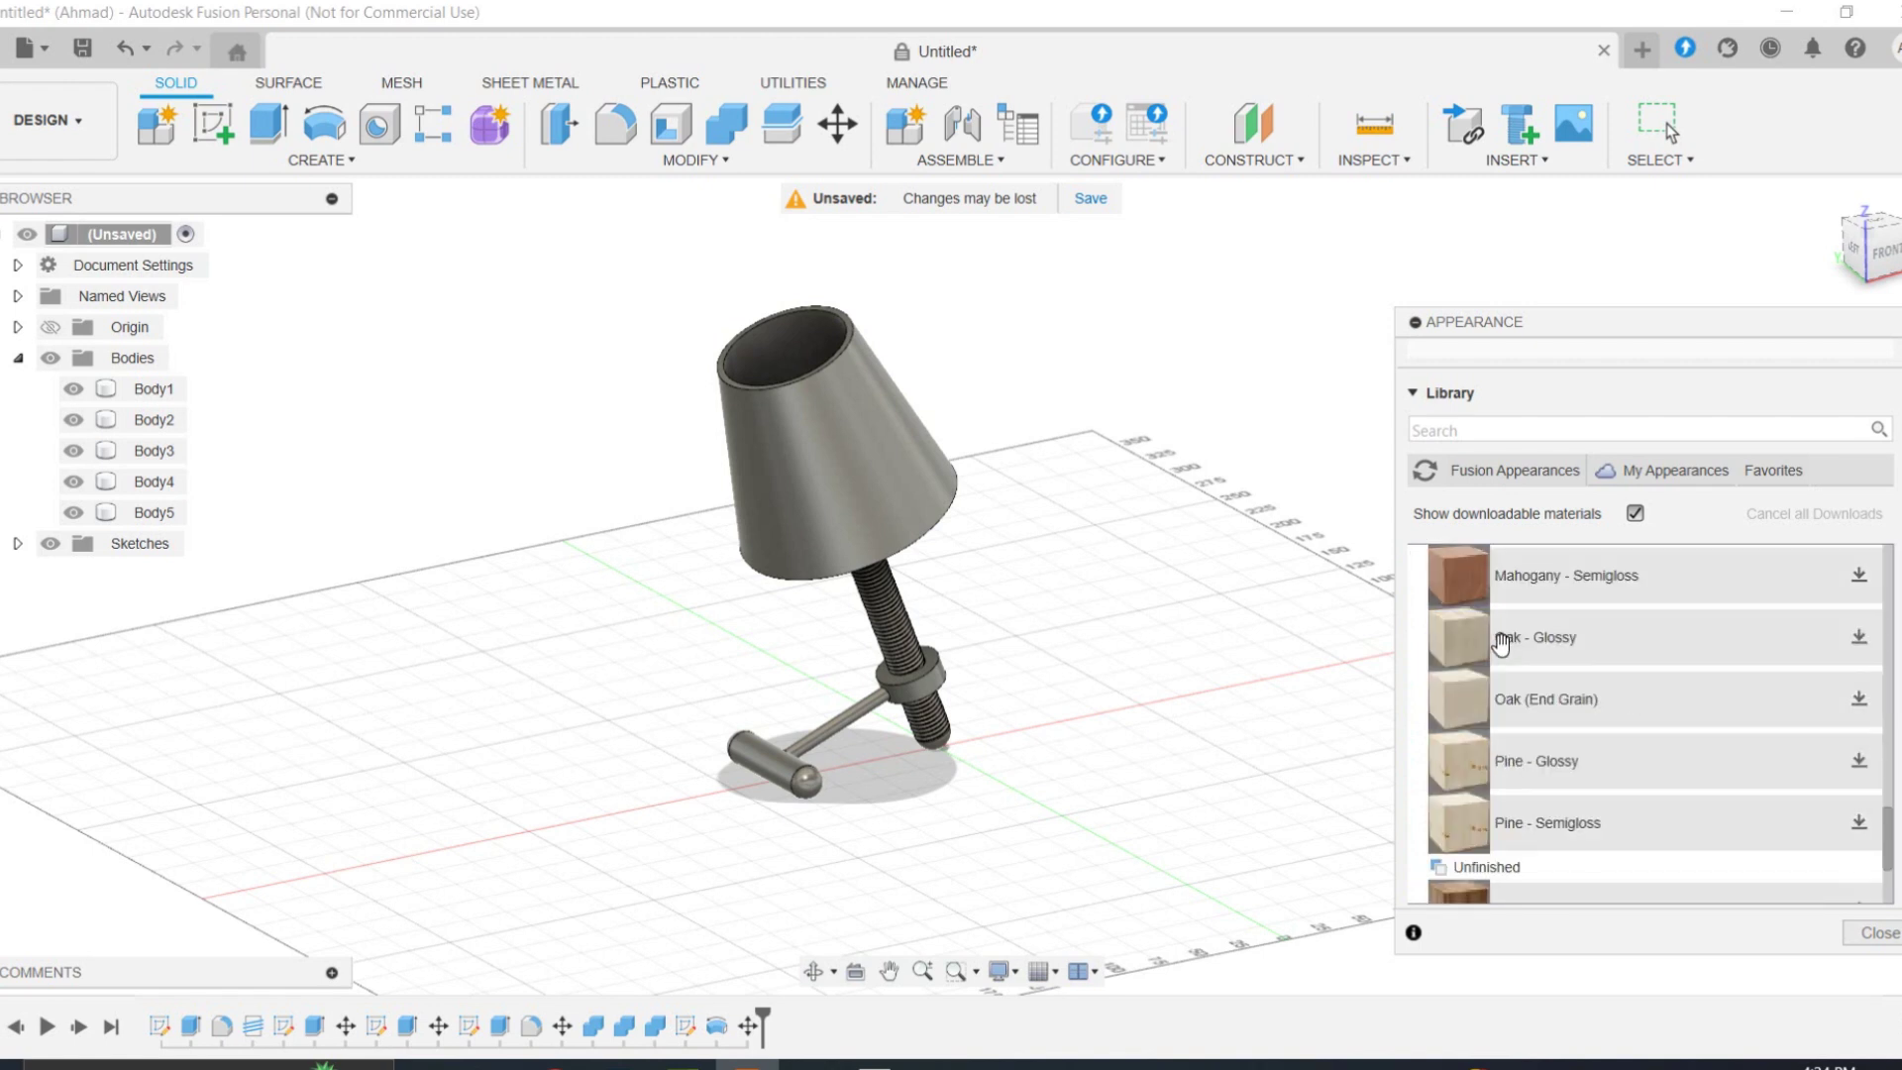
scroll(1461, 643, up, 10)
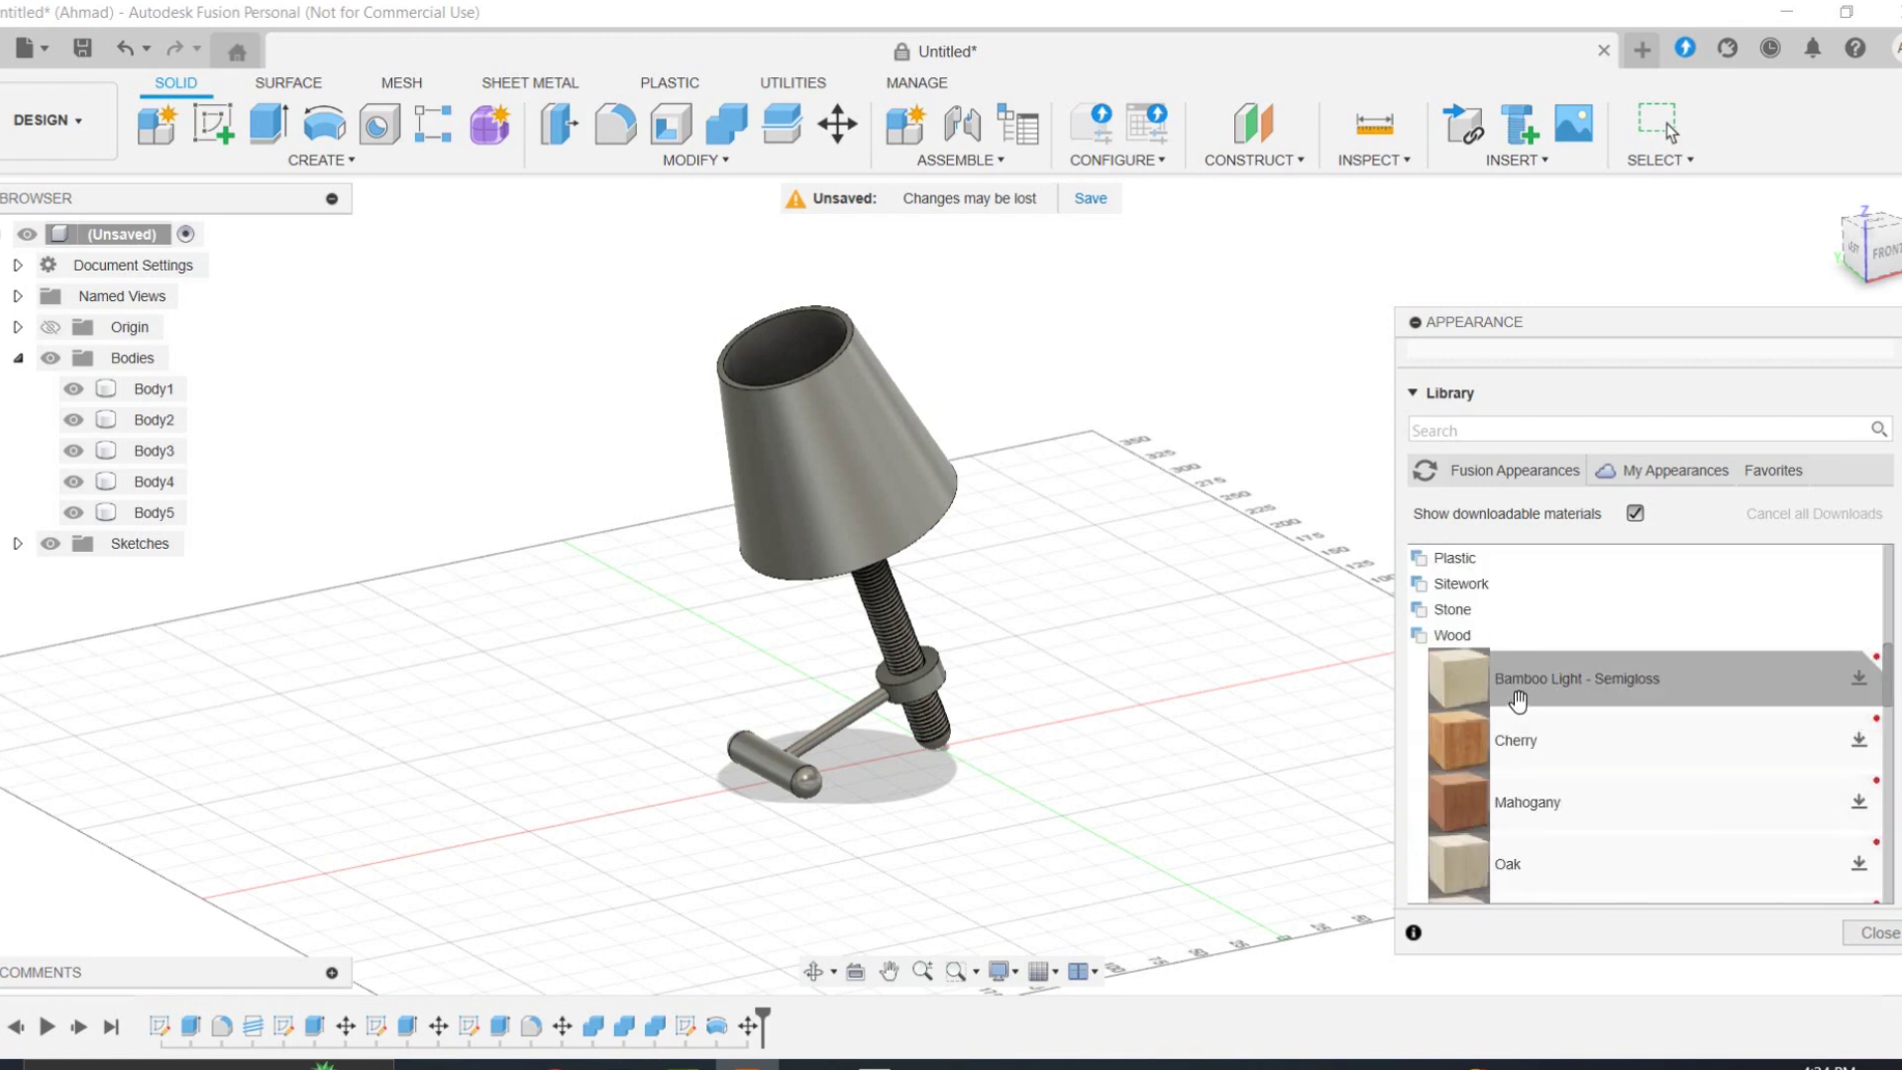
click(1859, 684)
scroll(1639, 792, down, 5)
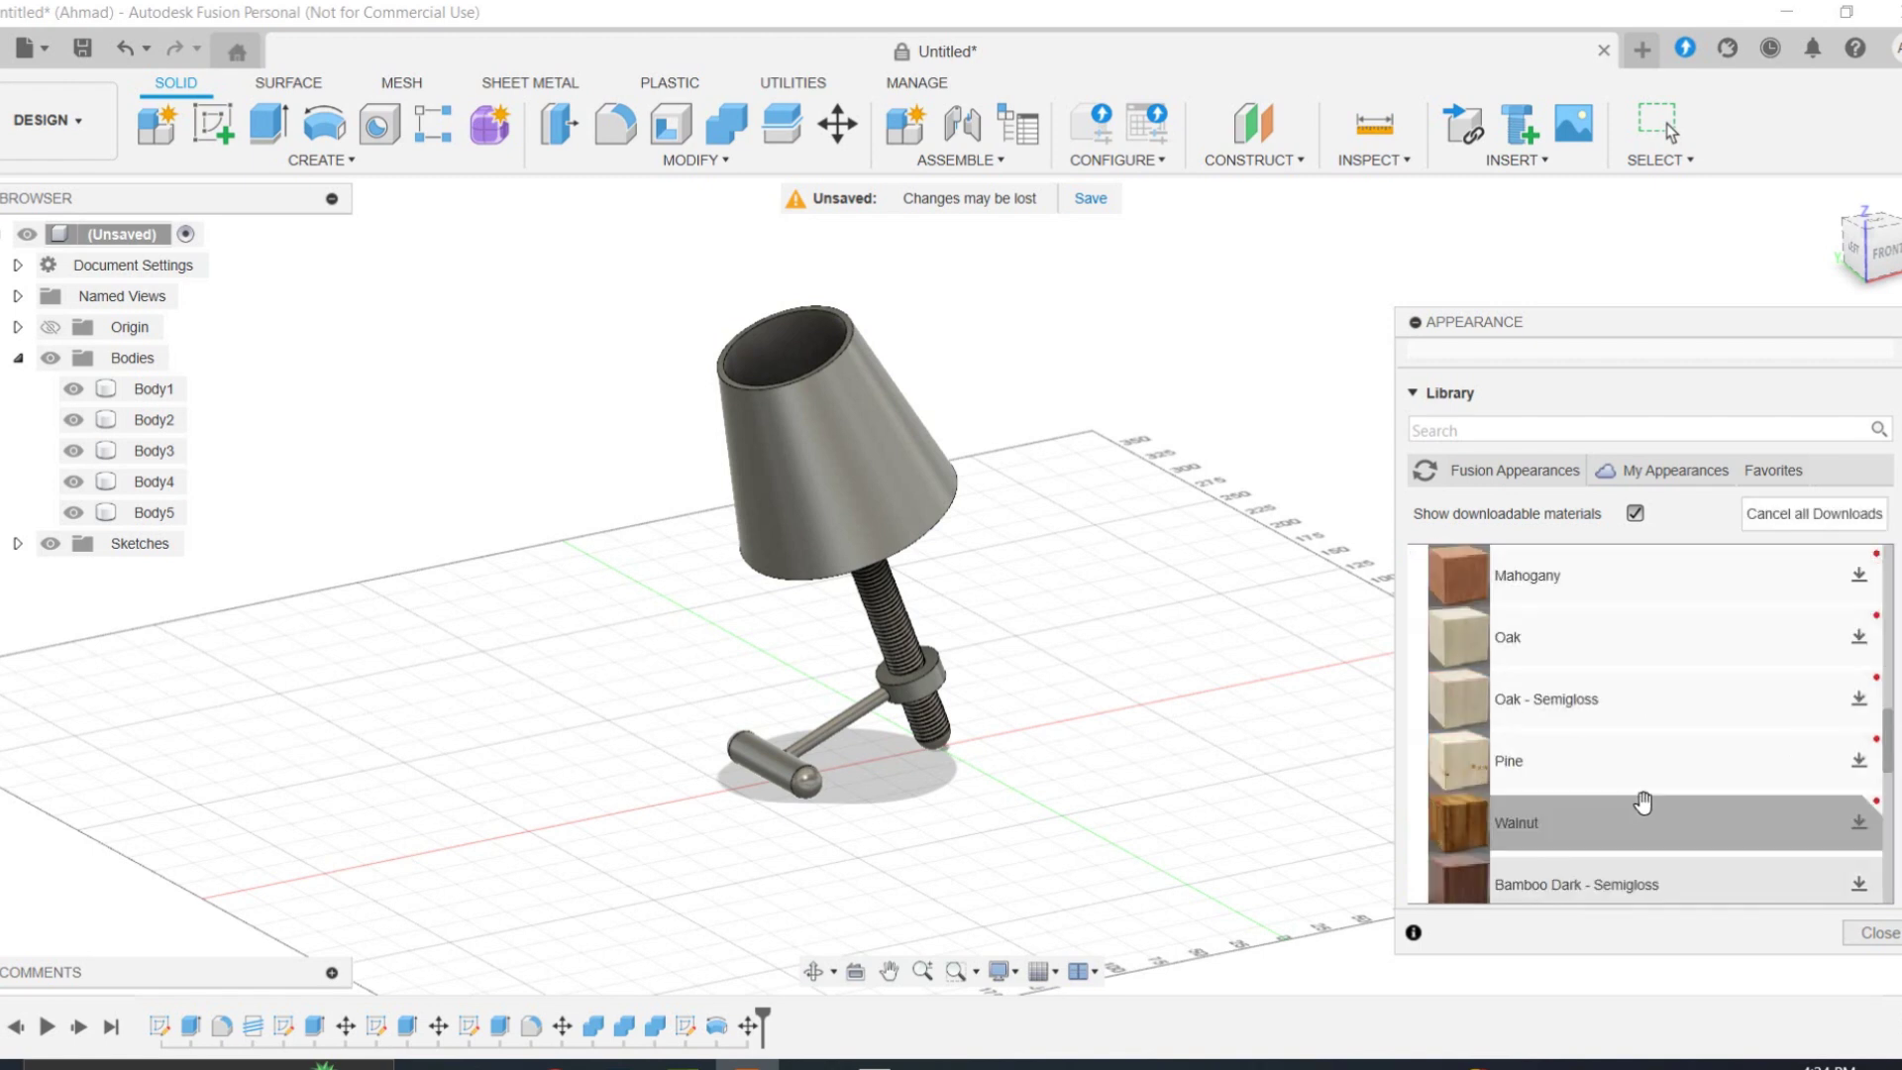
scroll(1685, 784, up, 5)
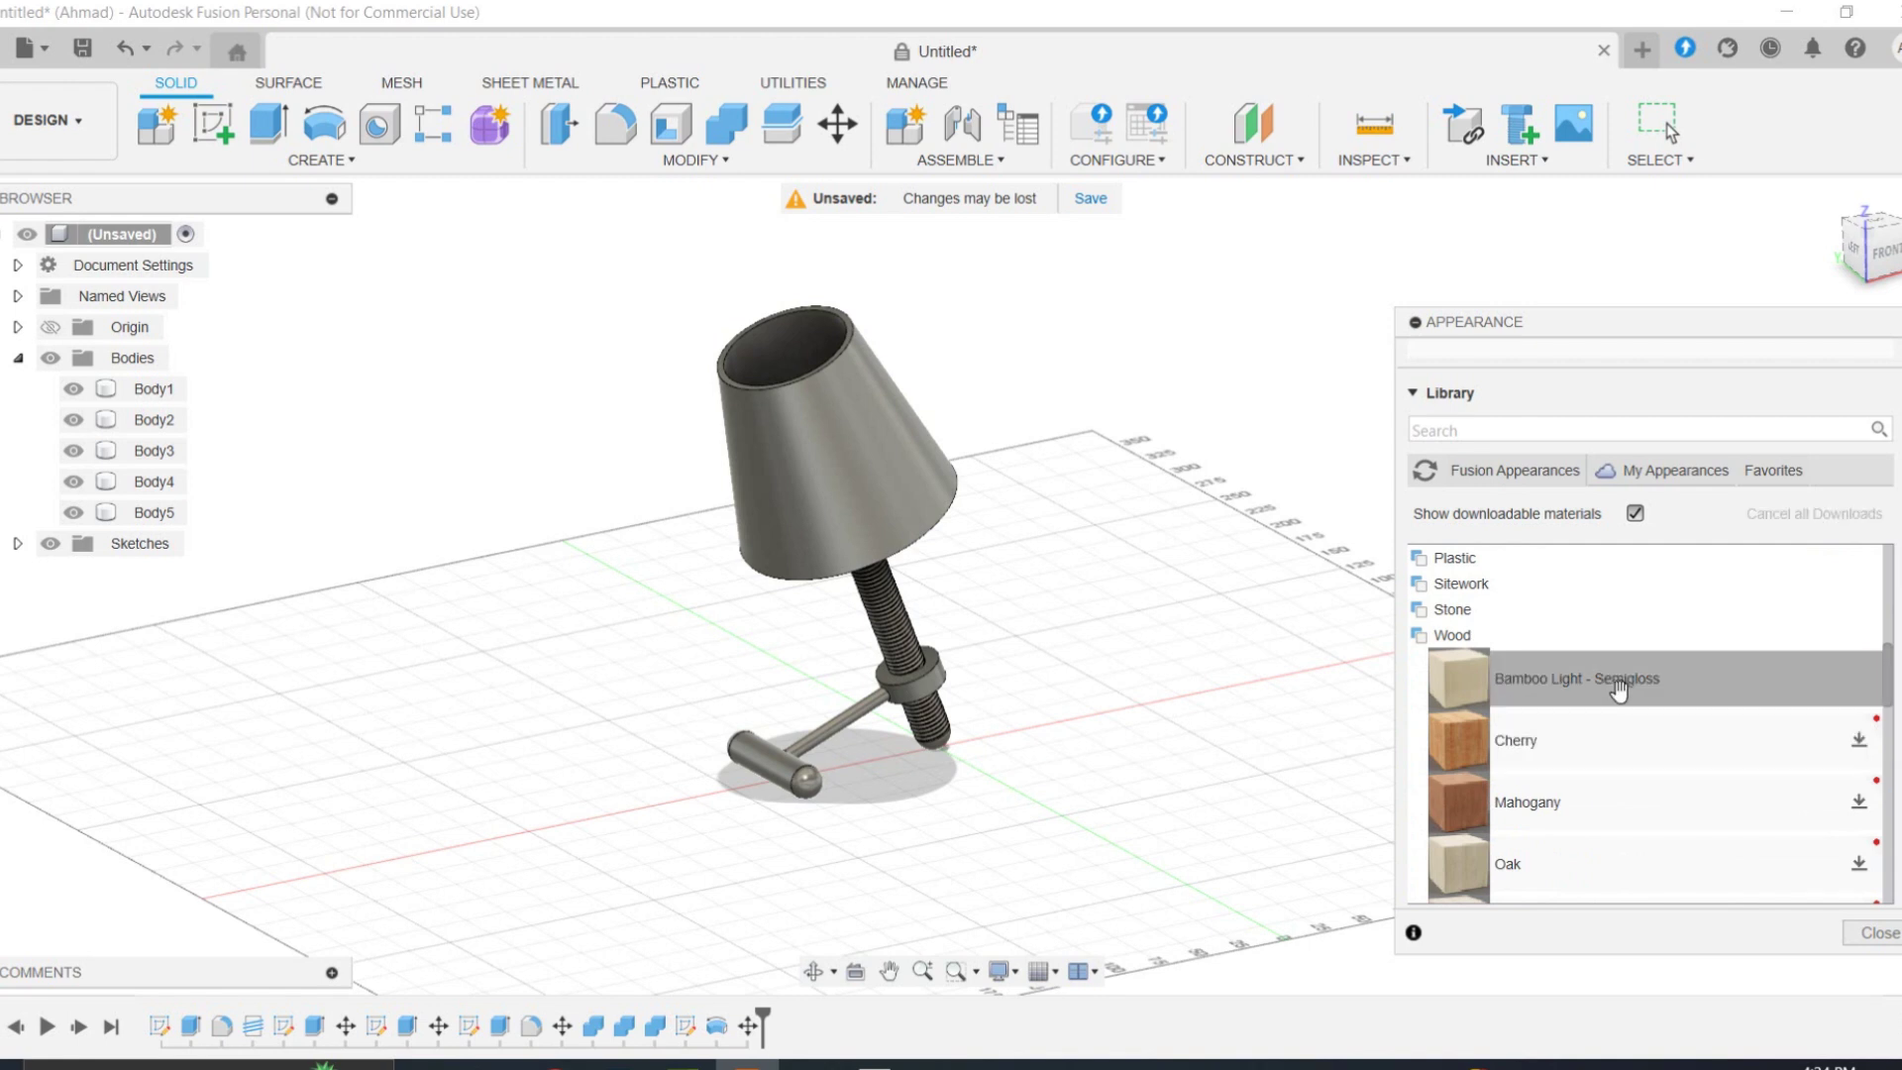
drag(1617, 692, 903, 655)
drag(1602, 690, 923, 689)
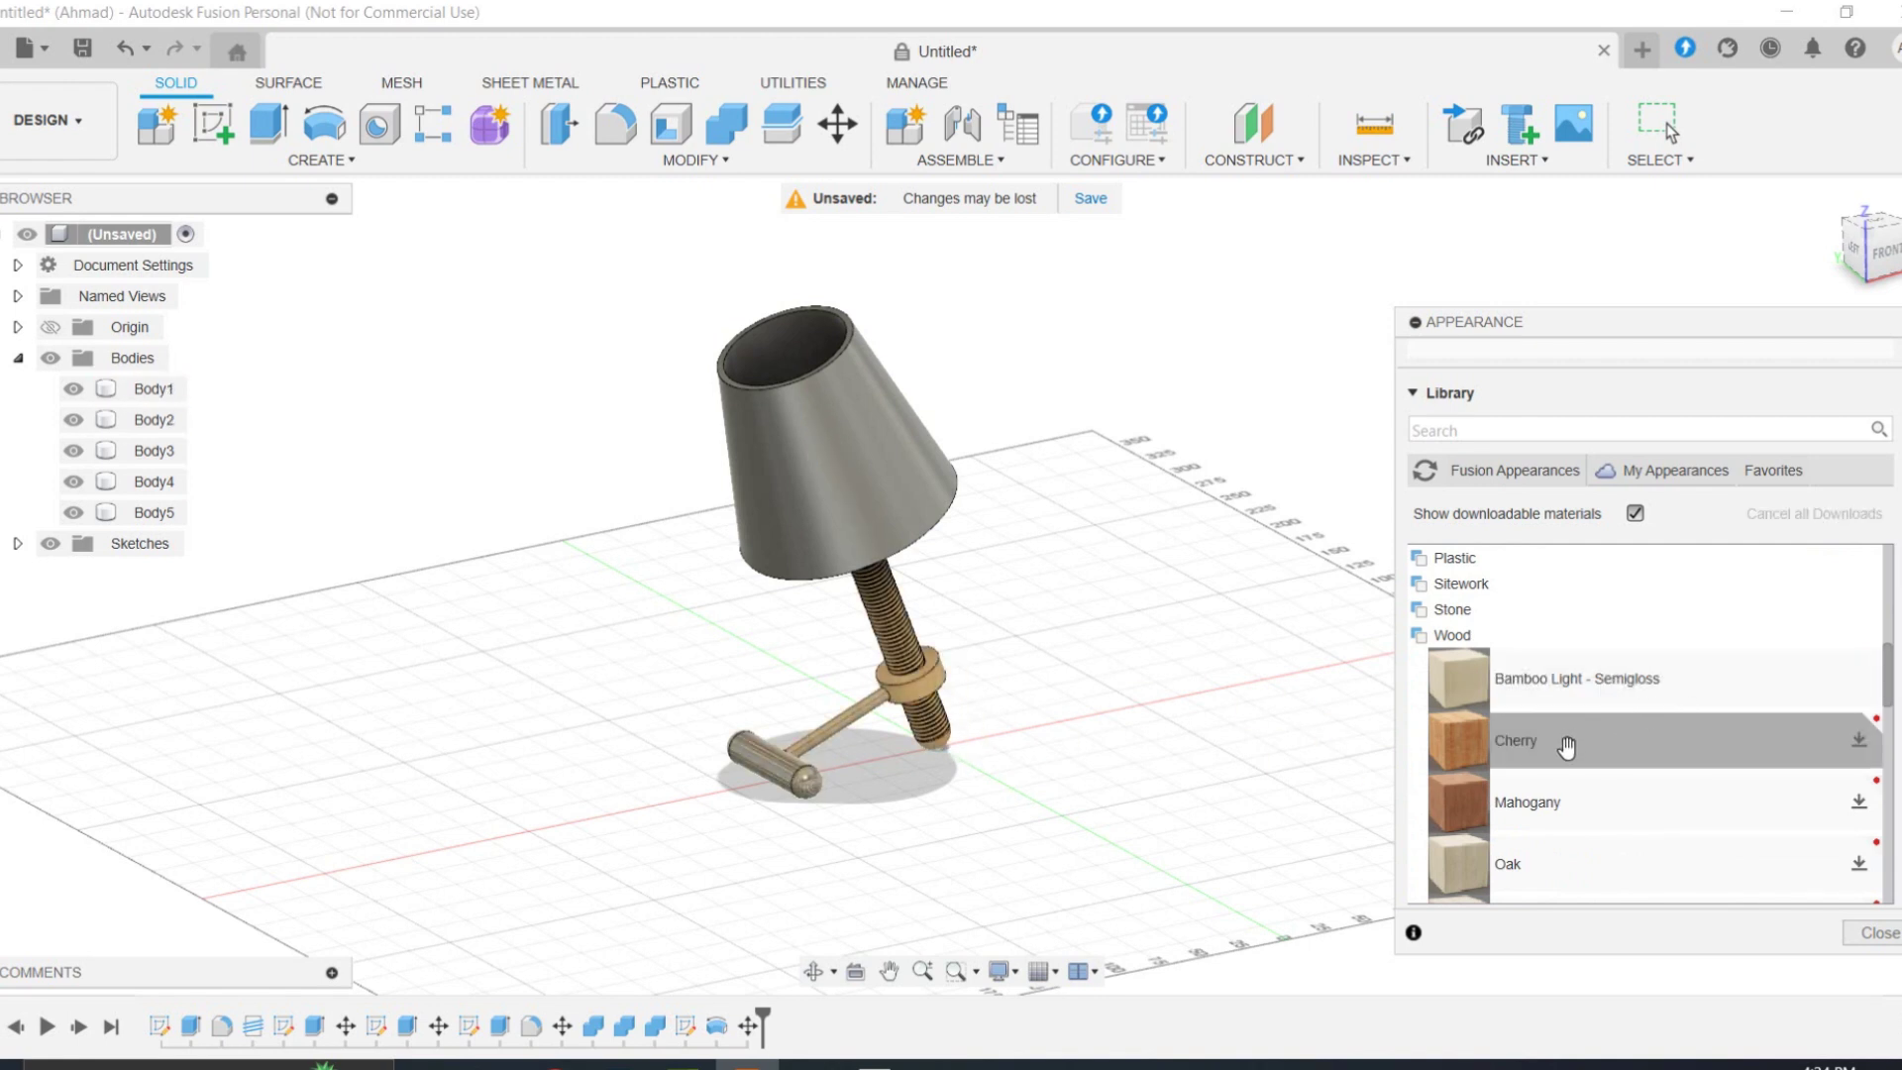
Step: Download Fabric (White) and apply it to the lampshade after trying Fabric (Light Brown), and close the appearance settings
scroll(1555, 812, up, 5)
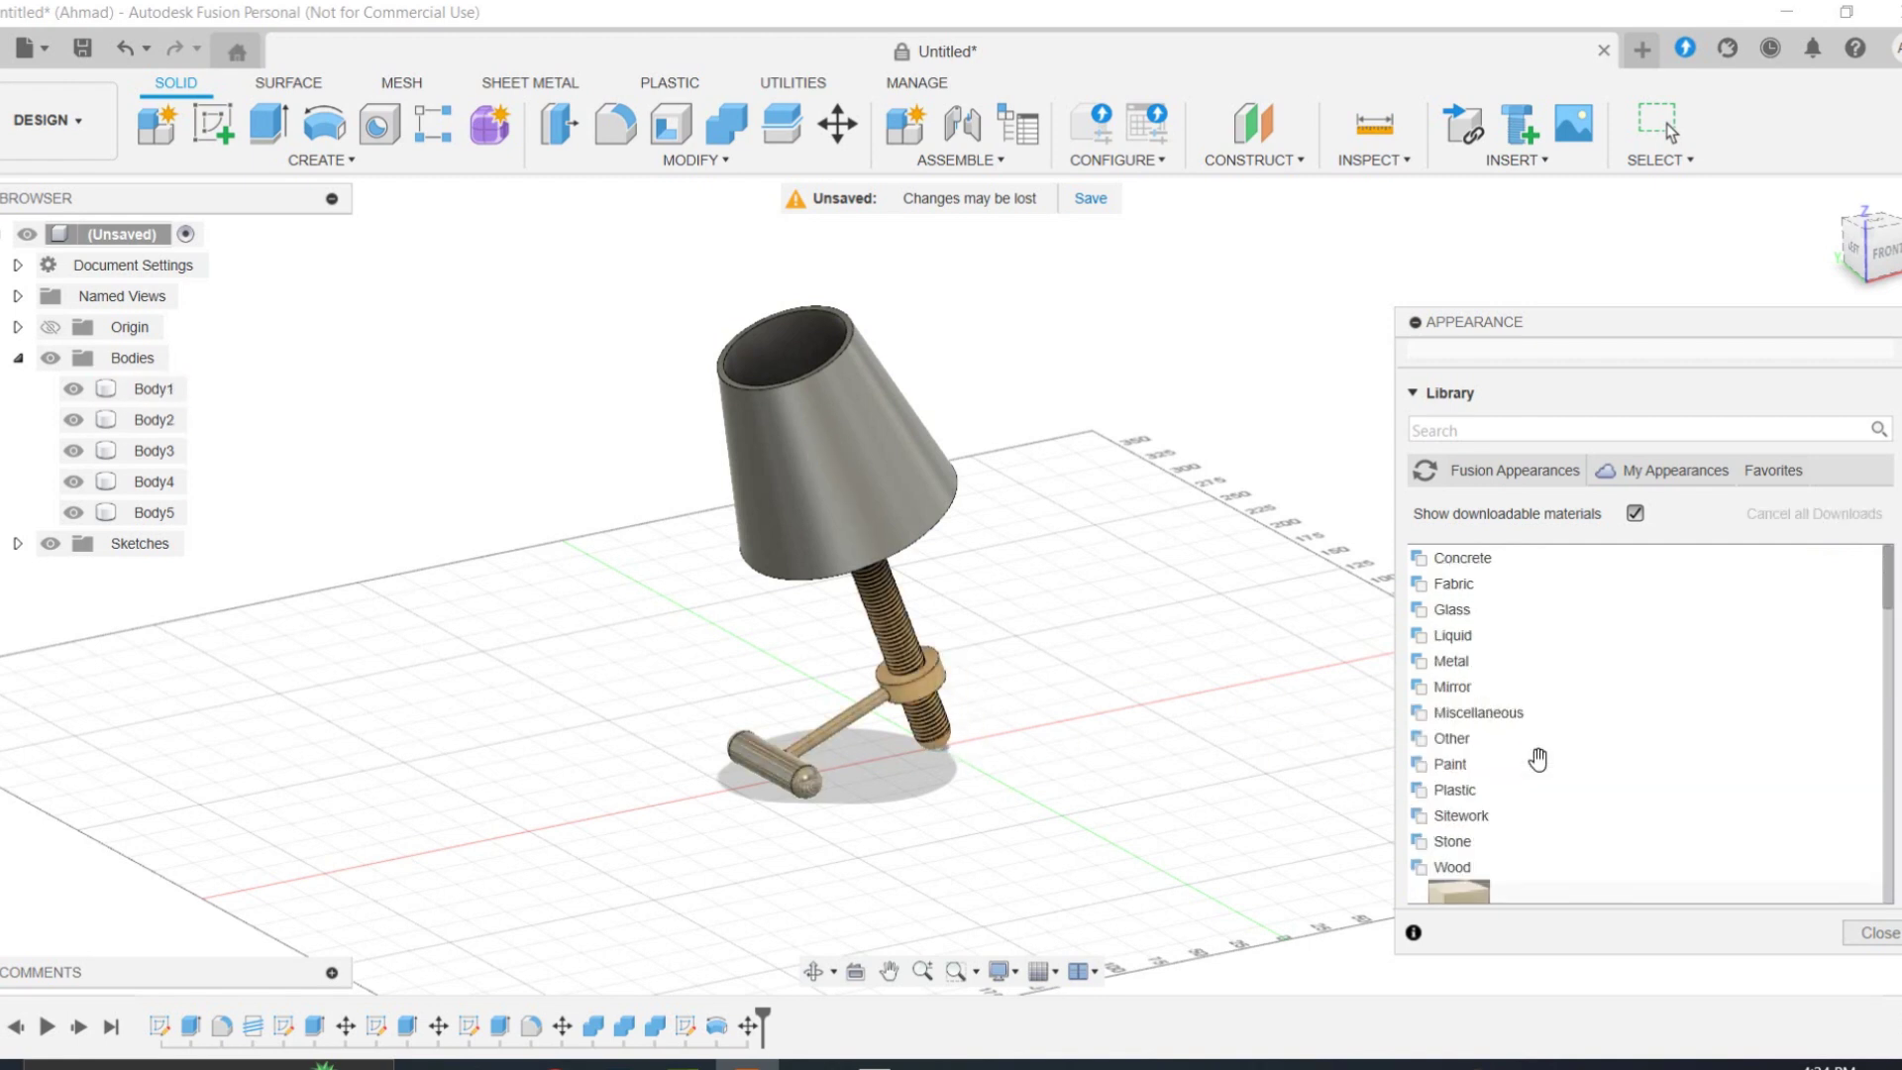
click(1453, 586)
click(1861, 752)
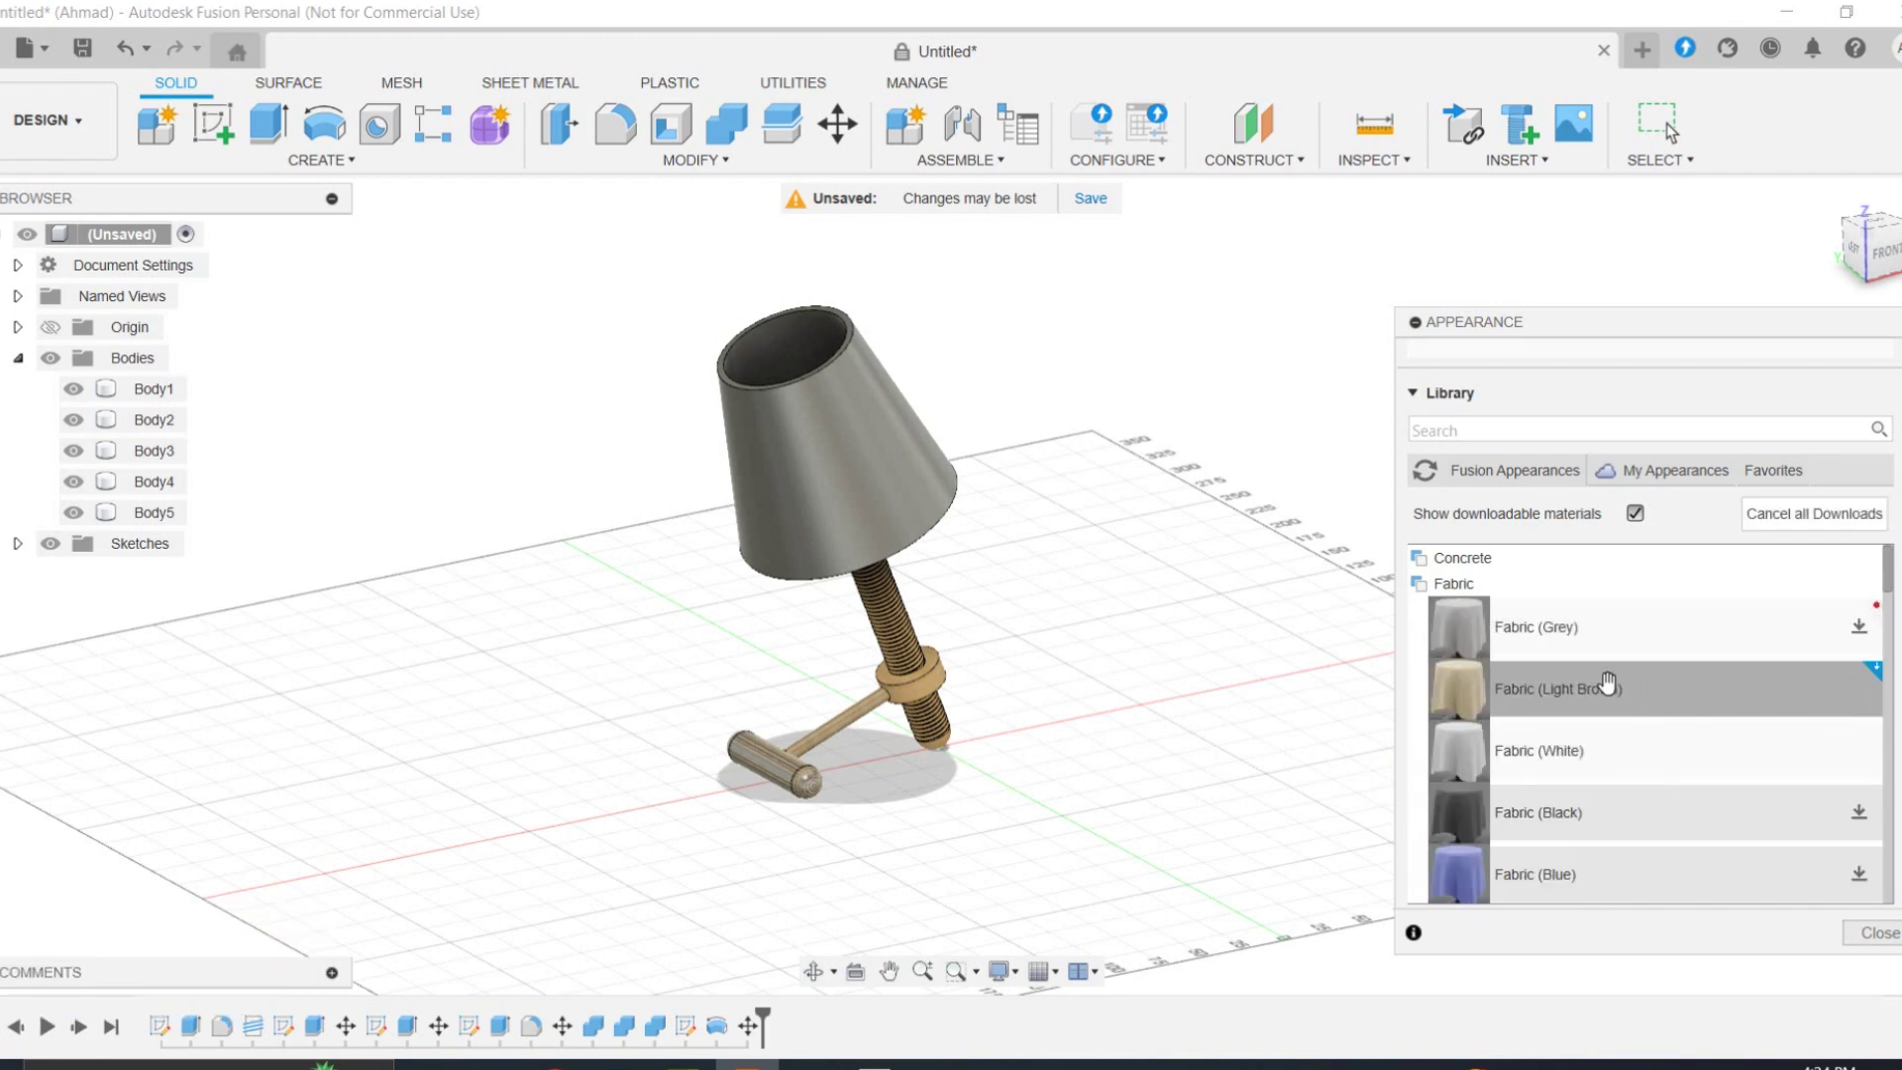
drag(1620, 697, 758, 424)
drag(1547, 754, 762, 455)
click(1879, 933)
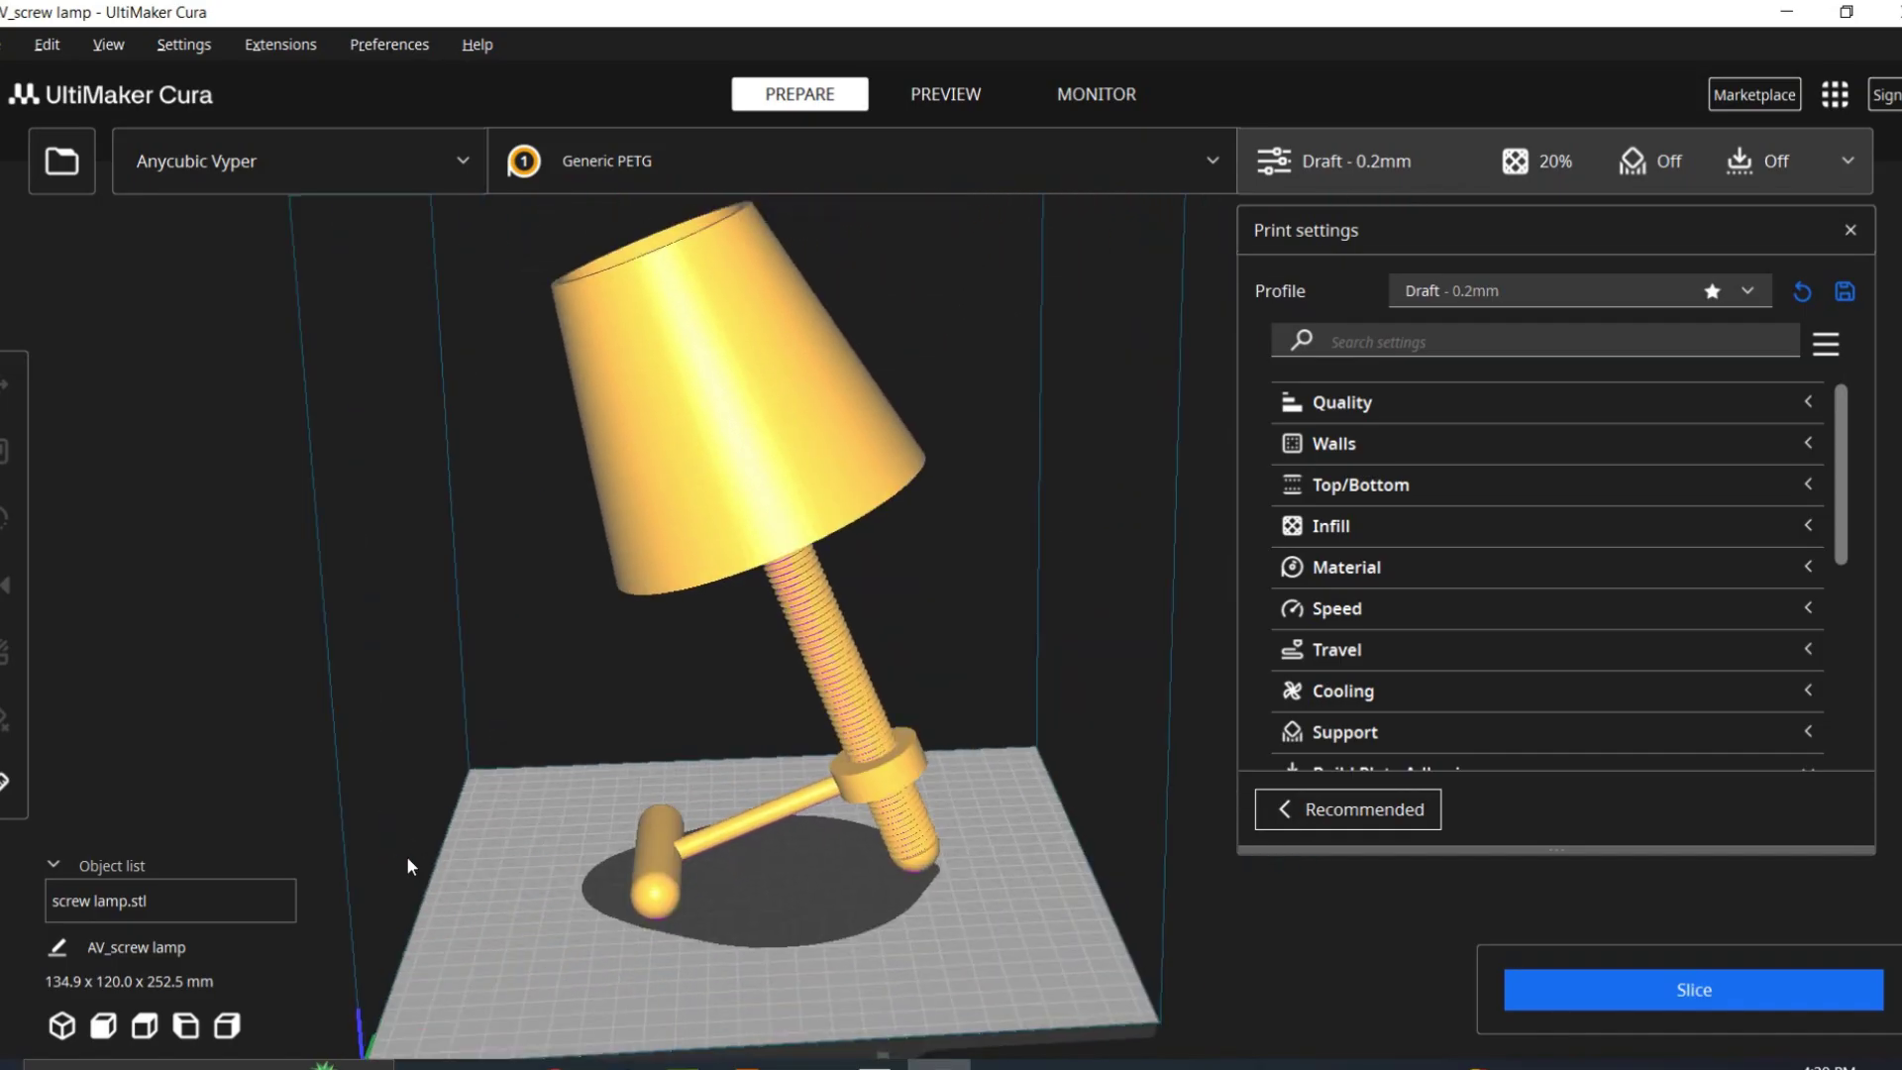
Step: Slice the screw lamp model in UltiMaker Cura with the Draft 0.2mm profile and Generic PETG
scroll(591, 826, up, 2)
scroll(598, 826, down, 5)
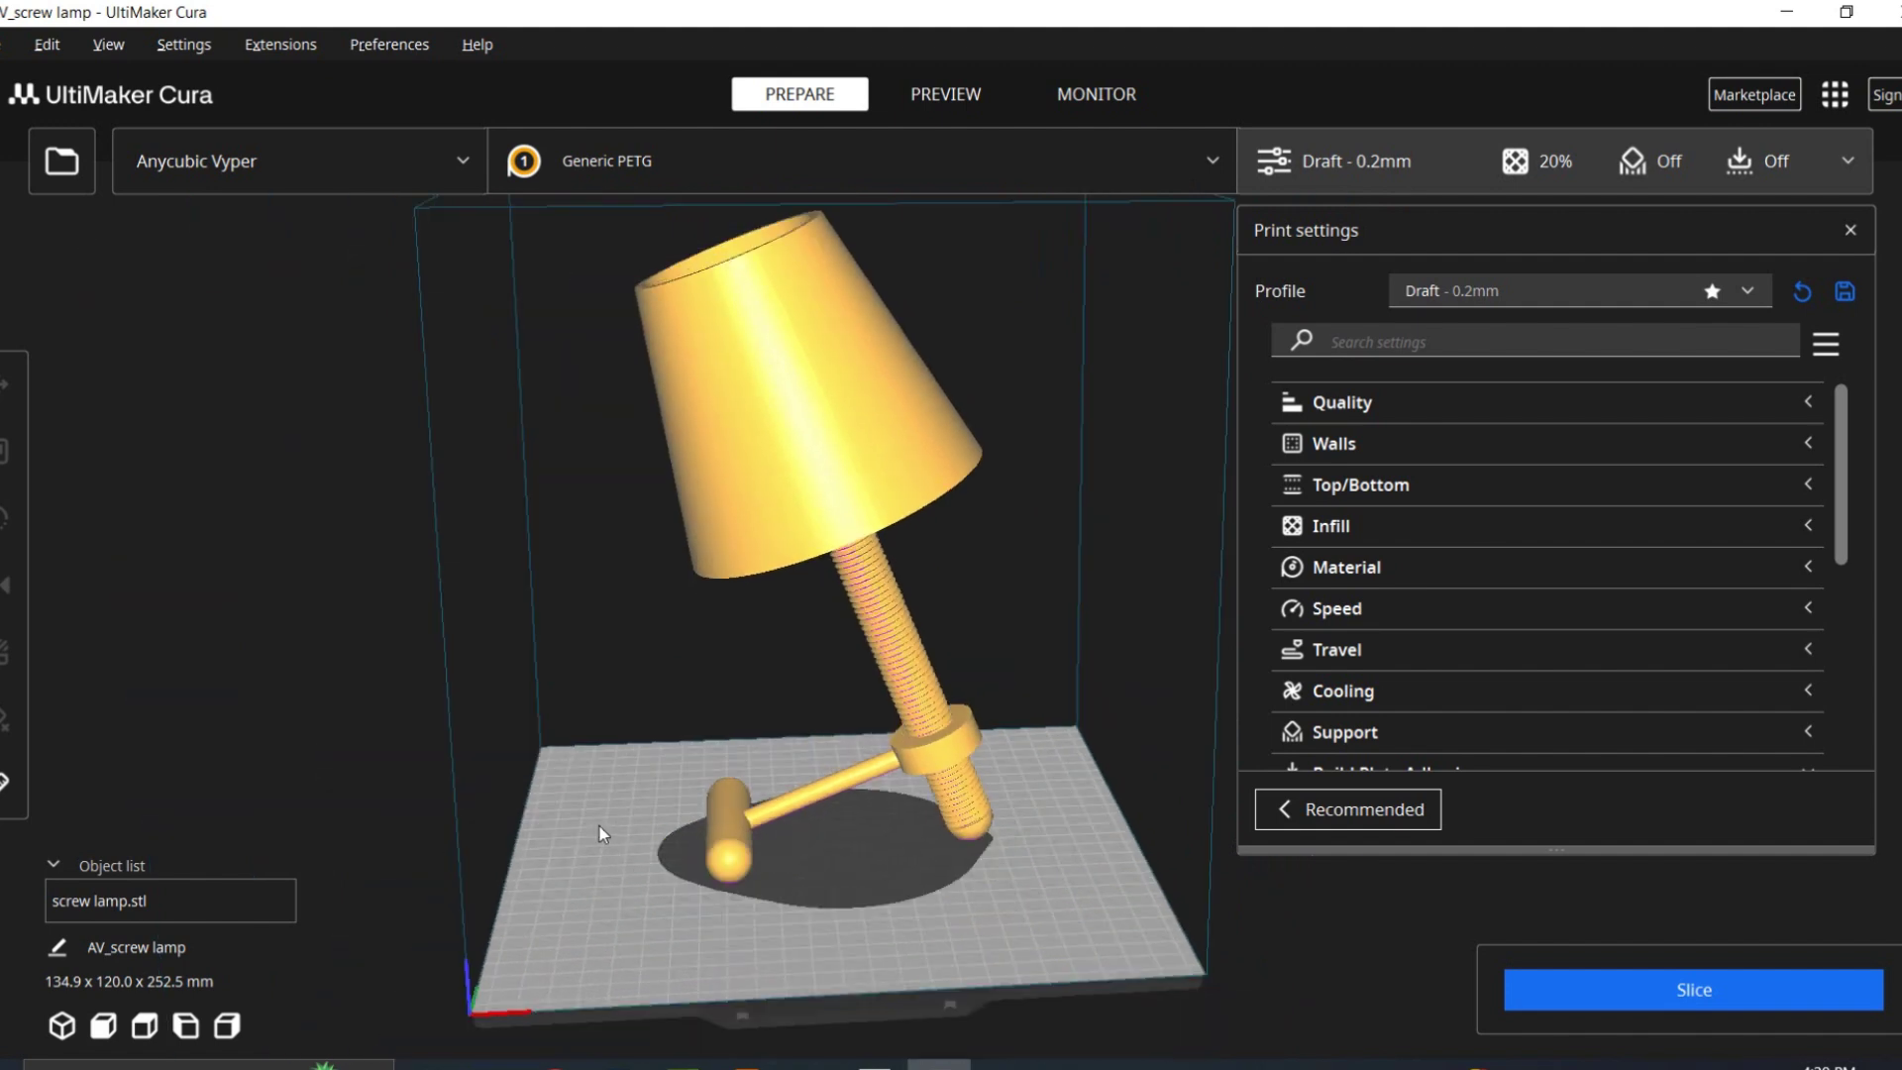
right_drag(743, 798, 792, 822)
click(1607, 995)
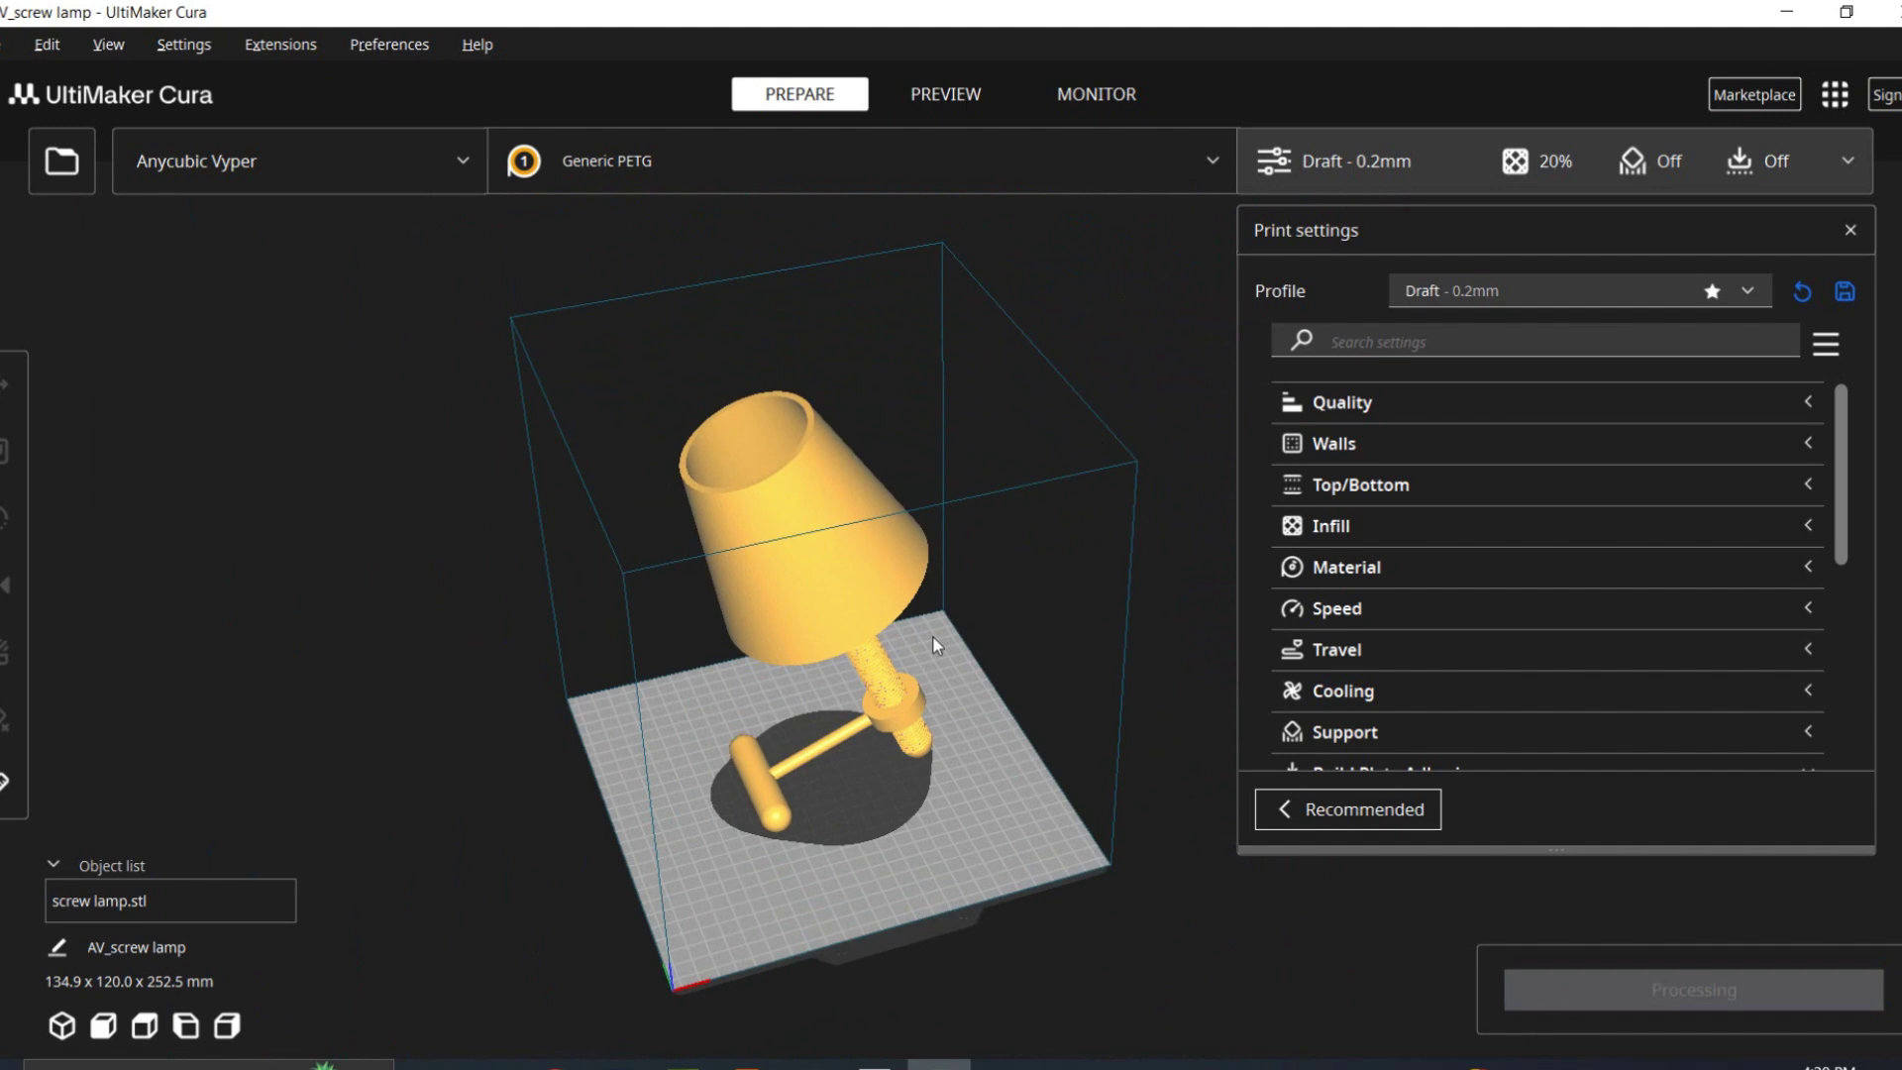
right_drag(847, 632, 720, 699)
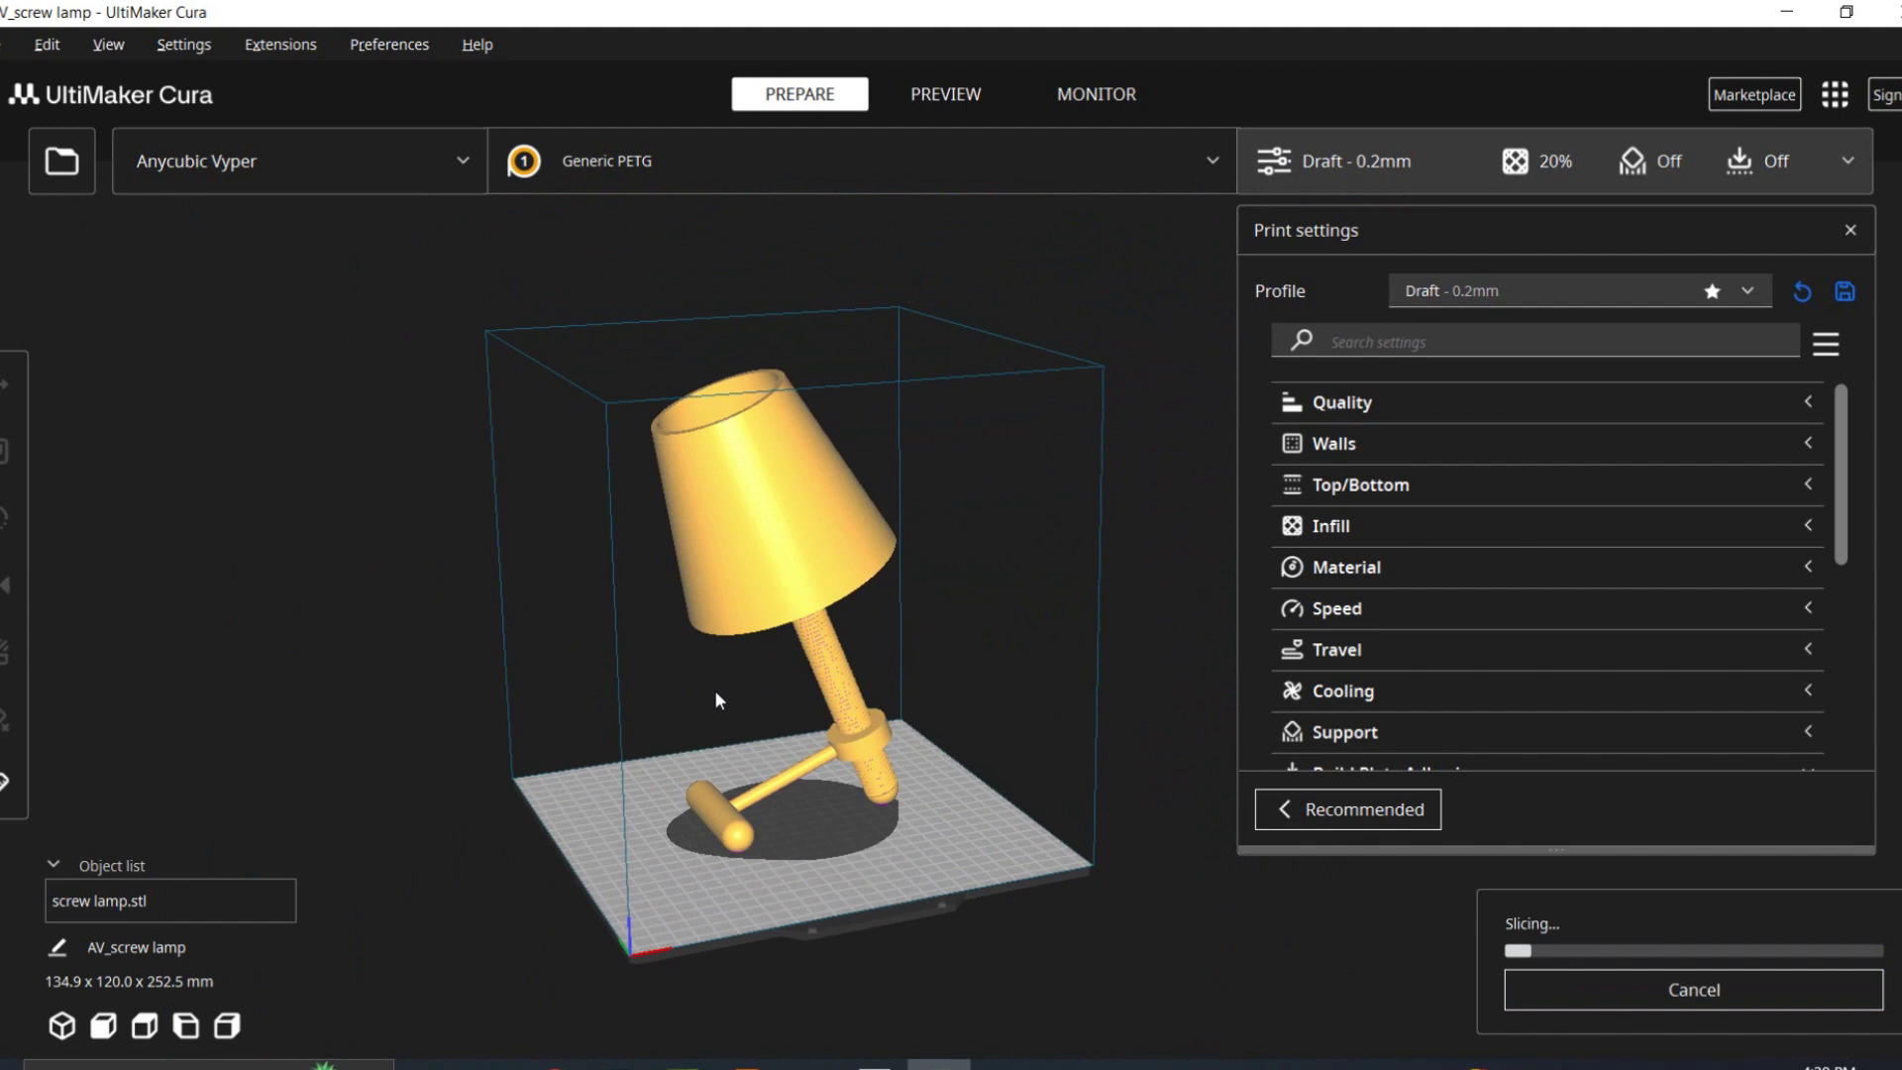
right_drag(715, 691, 832, 698)
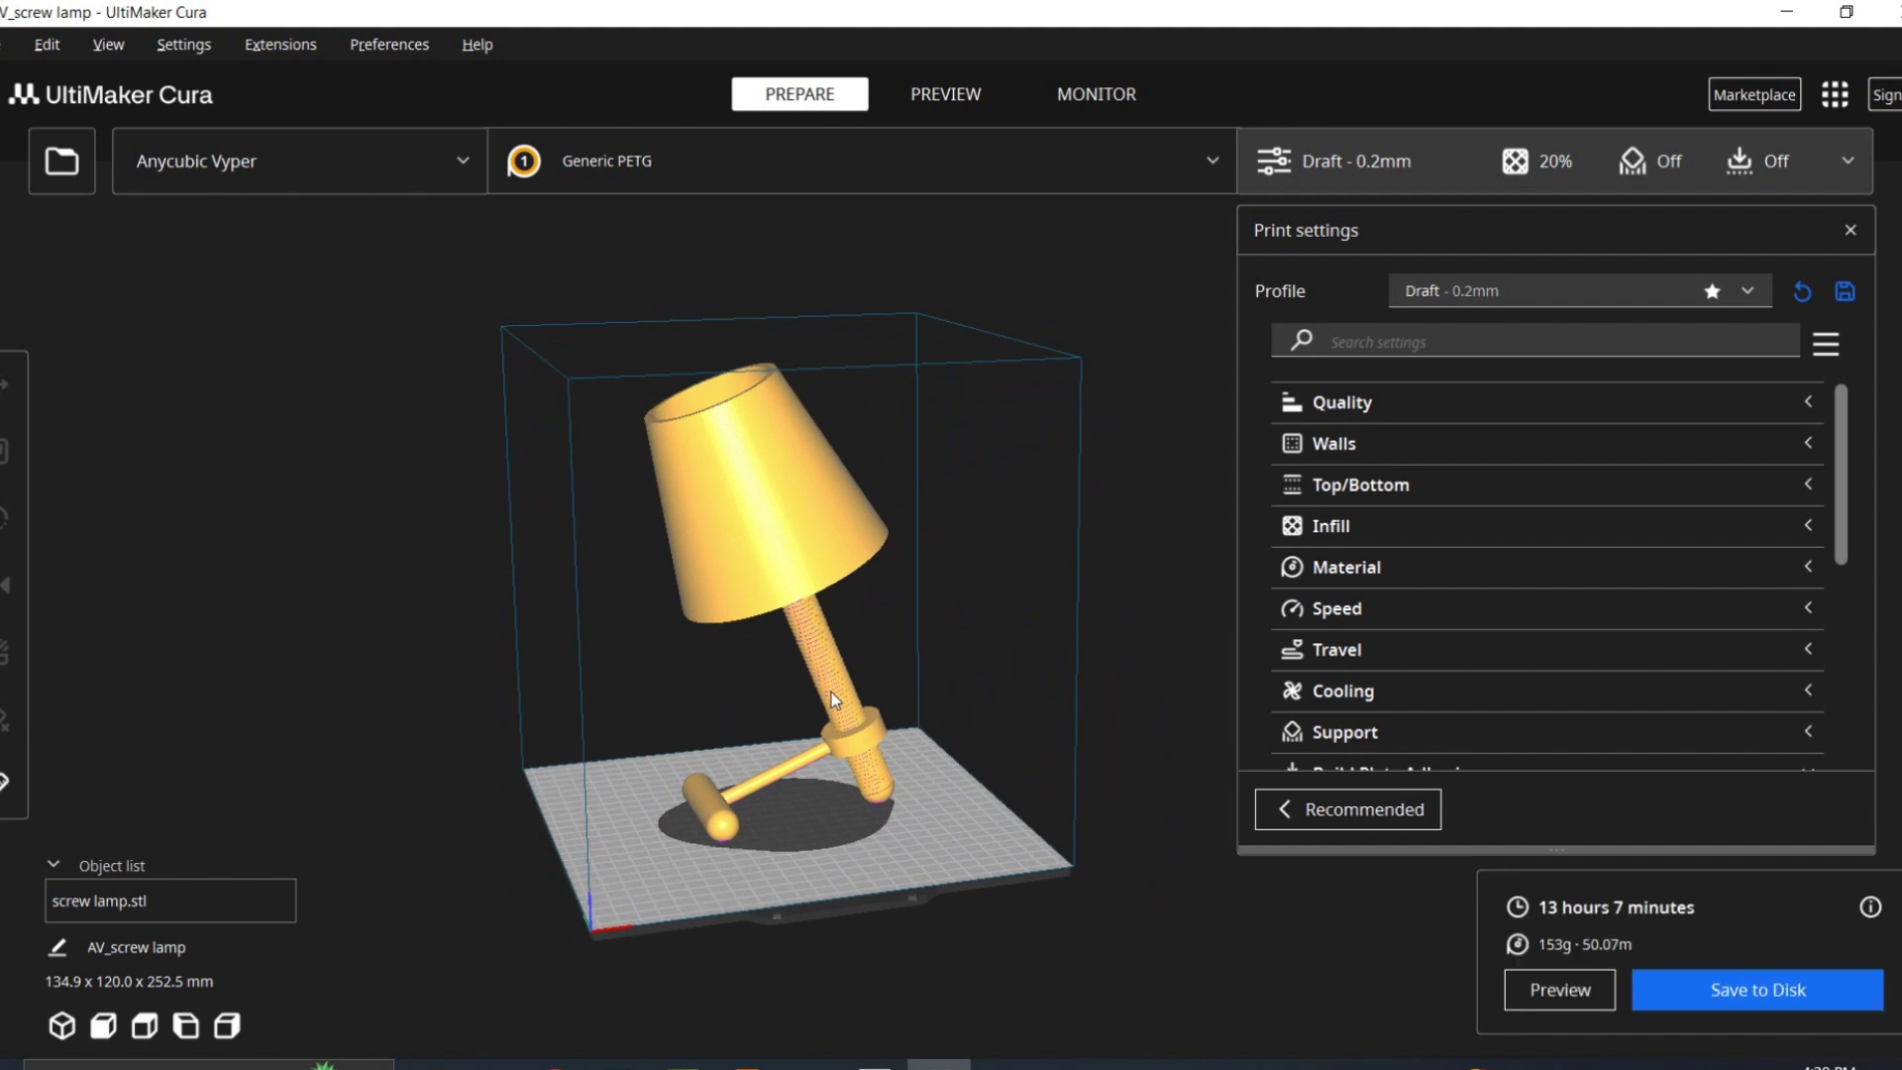
Step: Open the sliced layer preview and lower the visible layer range down to the first layers on the build plate
click(1560, 991)
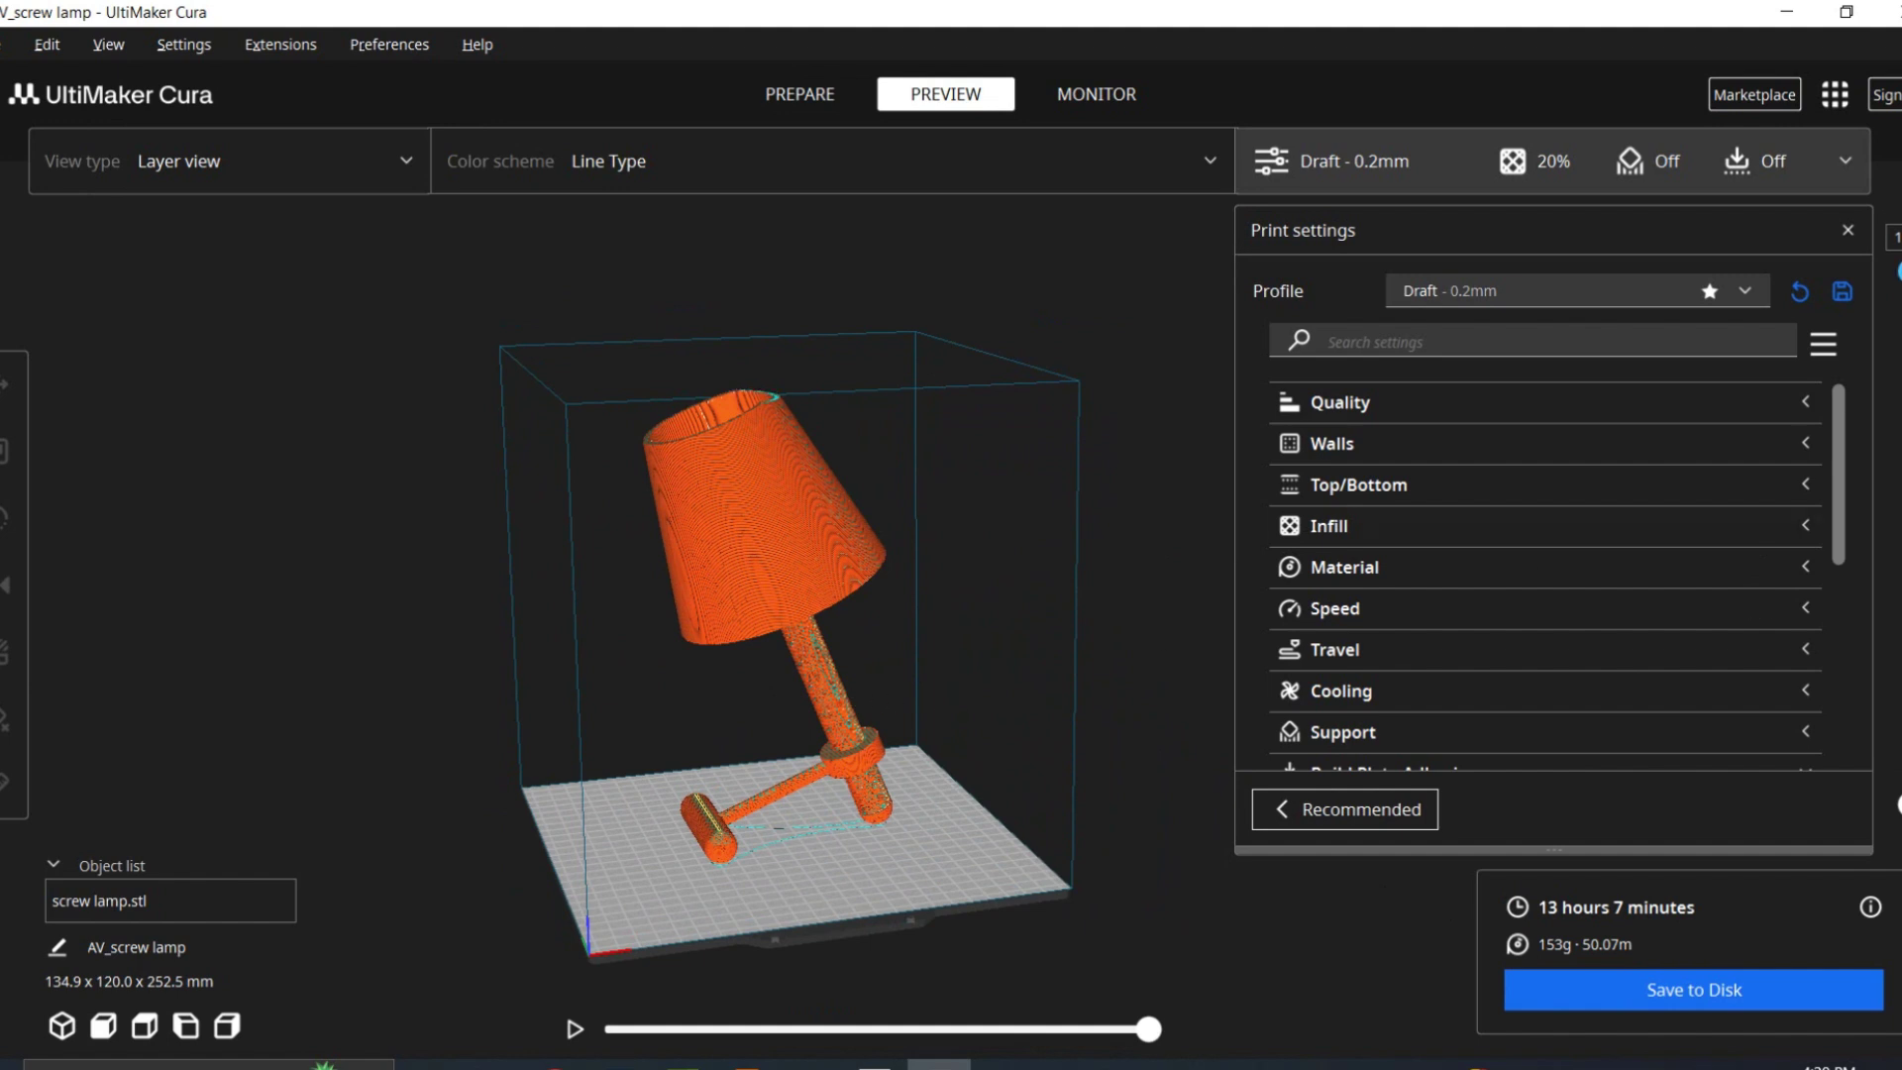
drag(1901, 289, 1898, 534)
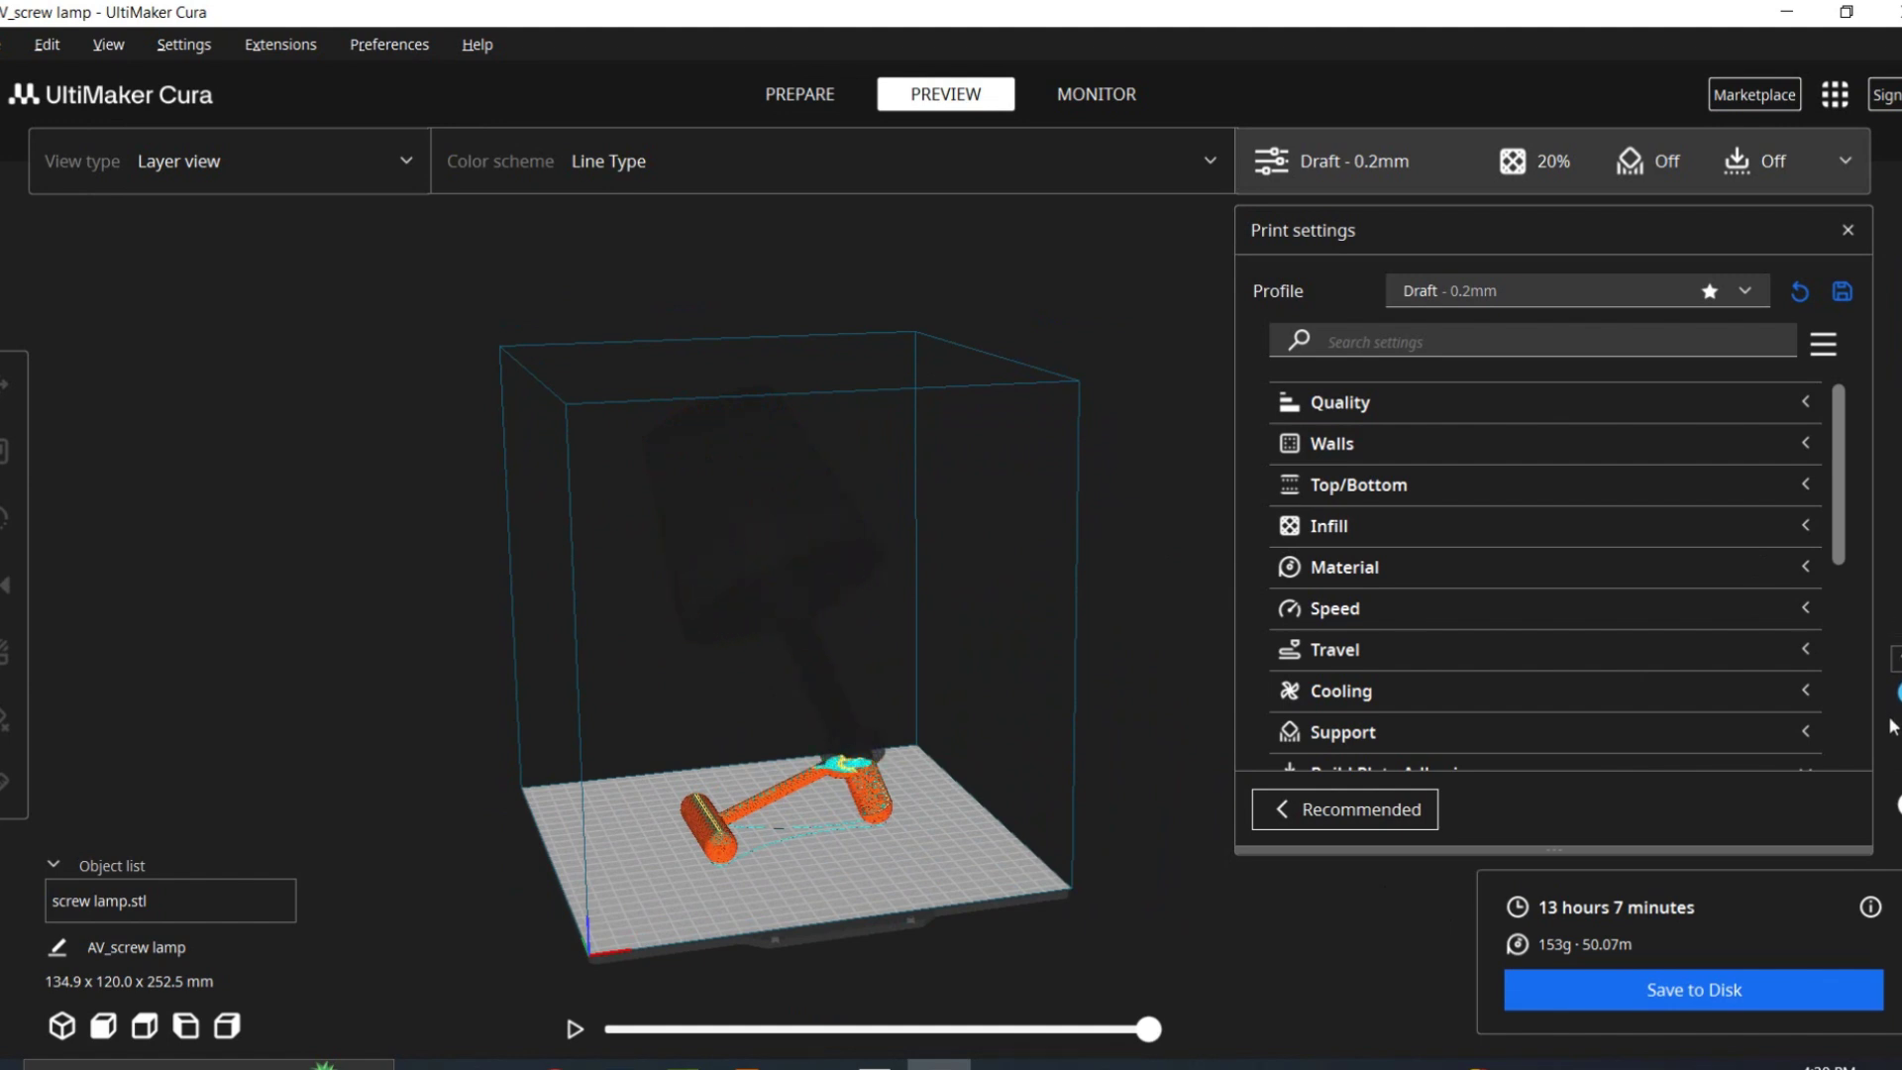
drag(1892, 744, 1888, 768)
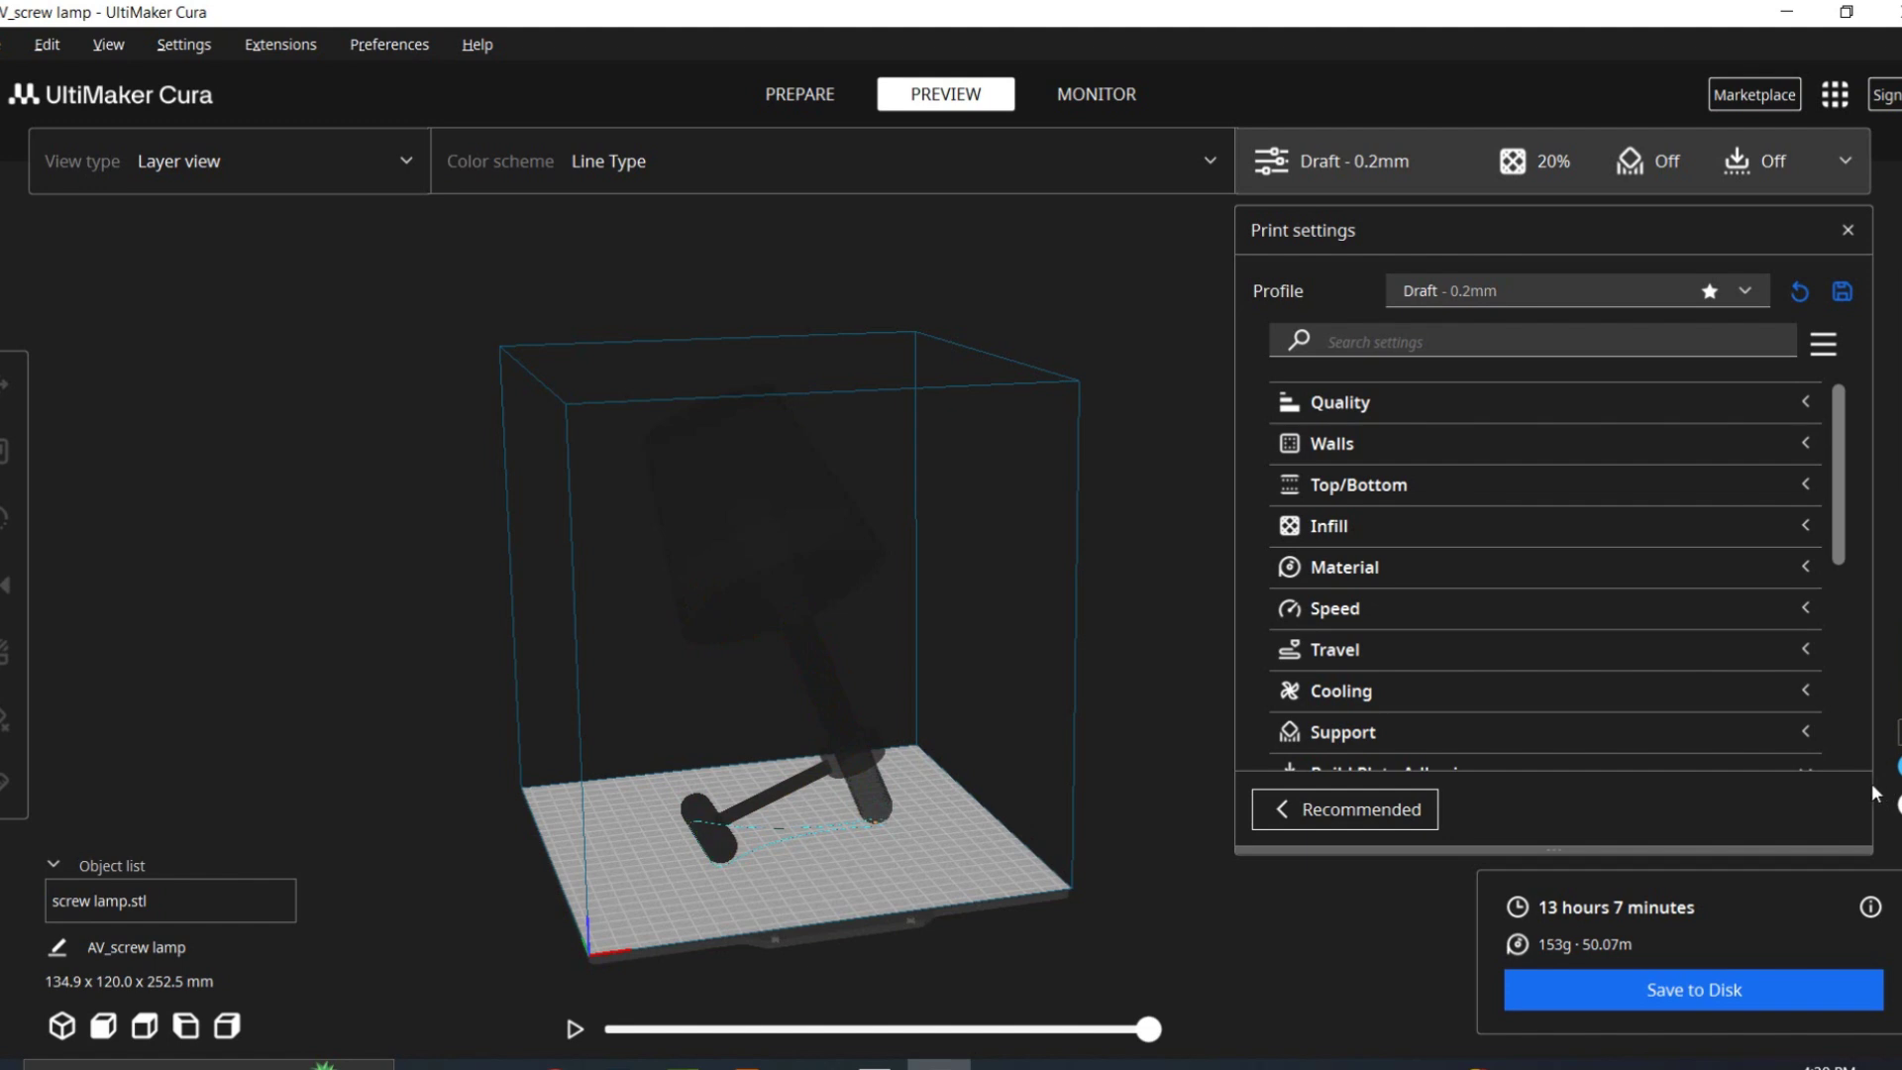
Step: Examine the lamp's first-layer contact areas on the build plate and raise the layer range back up to the full lamp
mouse_move(824, 791)
right_down()
mouse_move(828, 860)
mouse_move(814, 807)
right_up()
scroll(772, 801, up, 4)
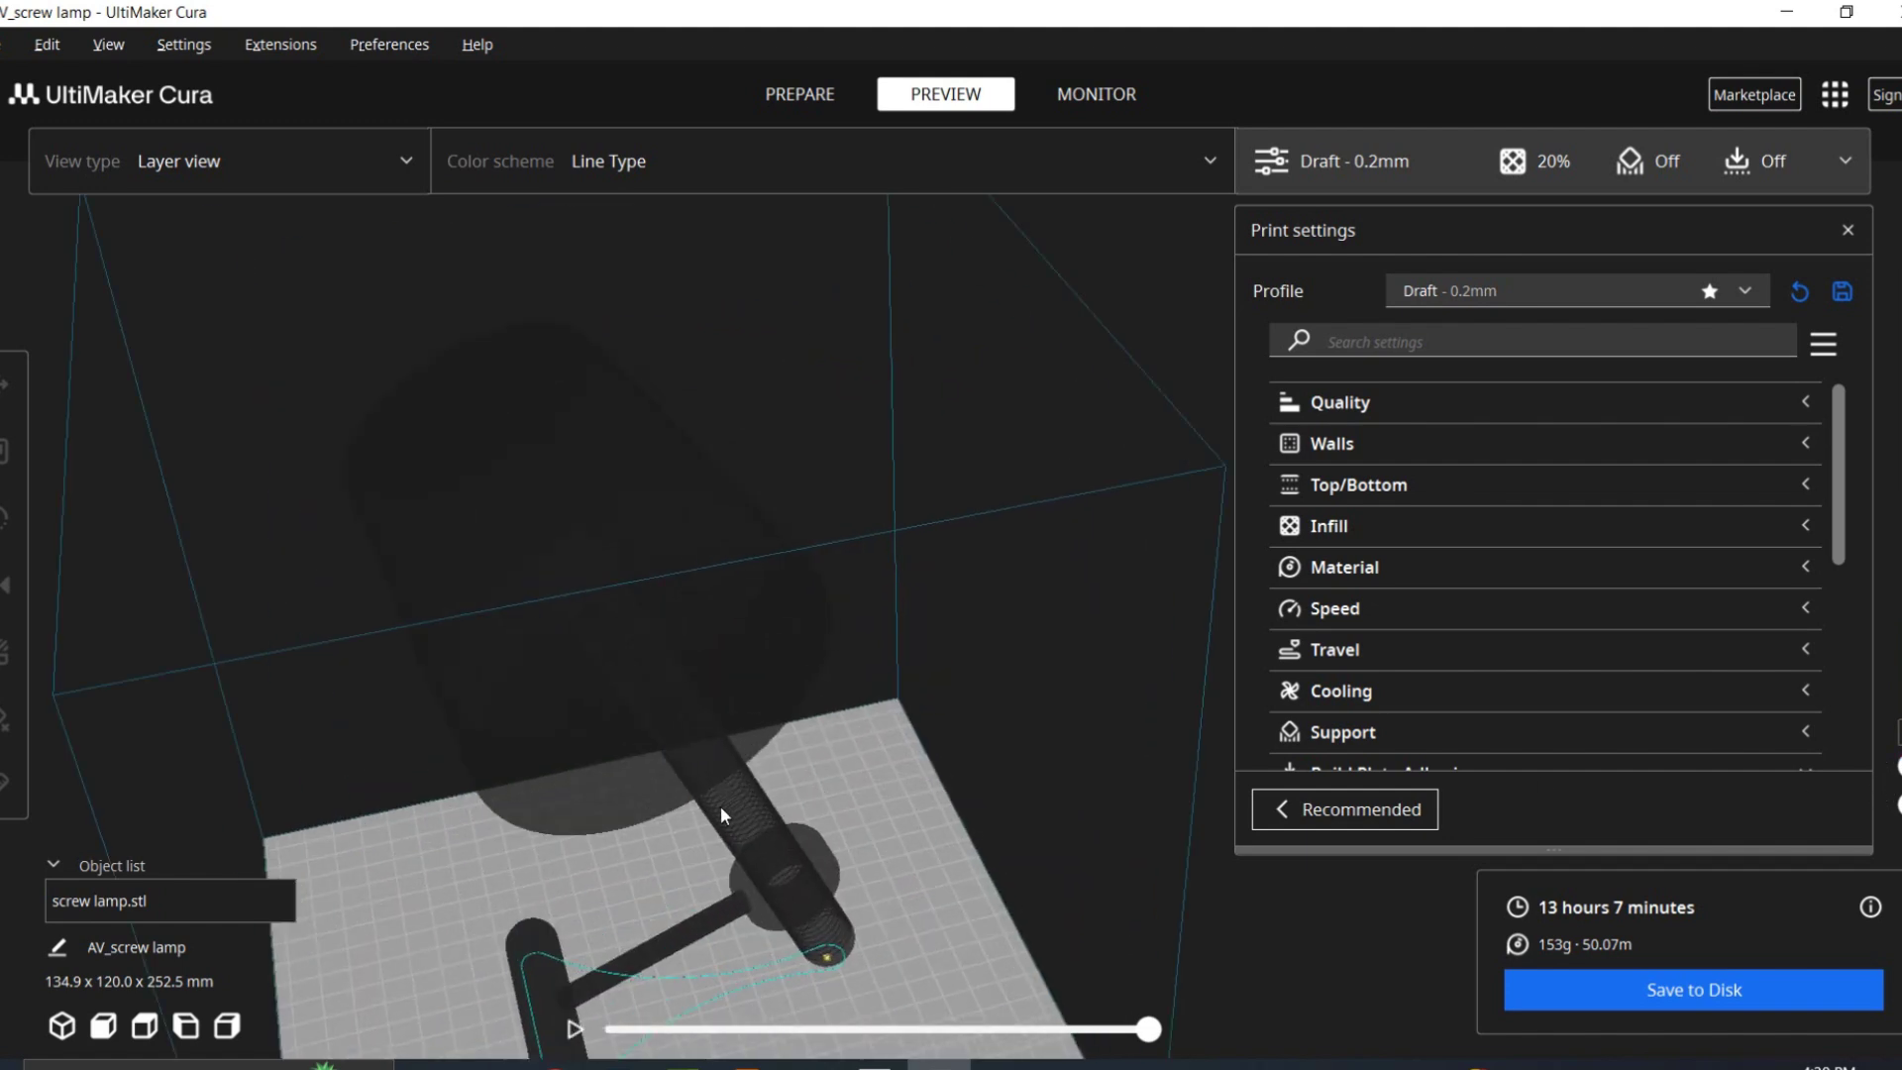
middle_drag(761, 803, 907, 715)
scroll(921, 686, down, 3)
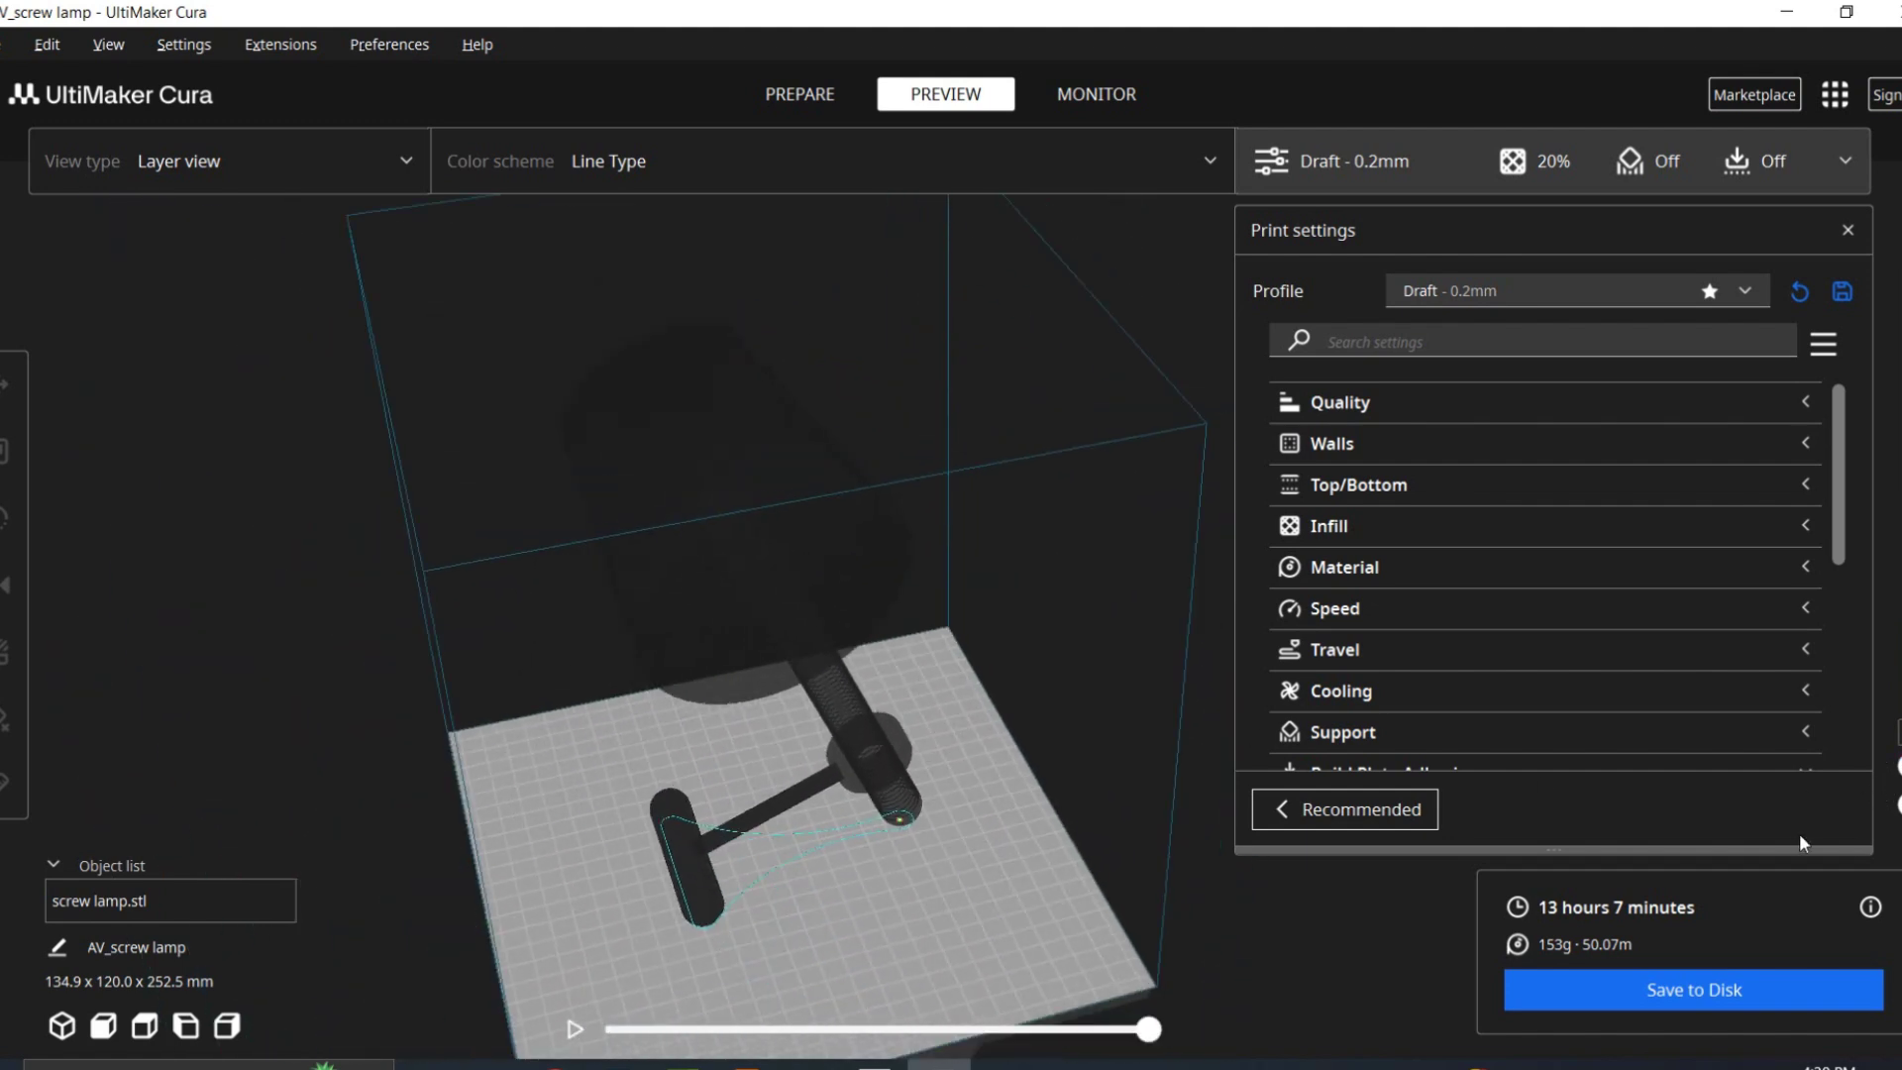
drag(1893, 764, 1893, 676)
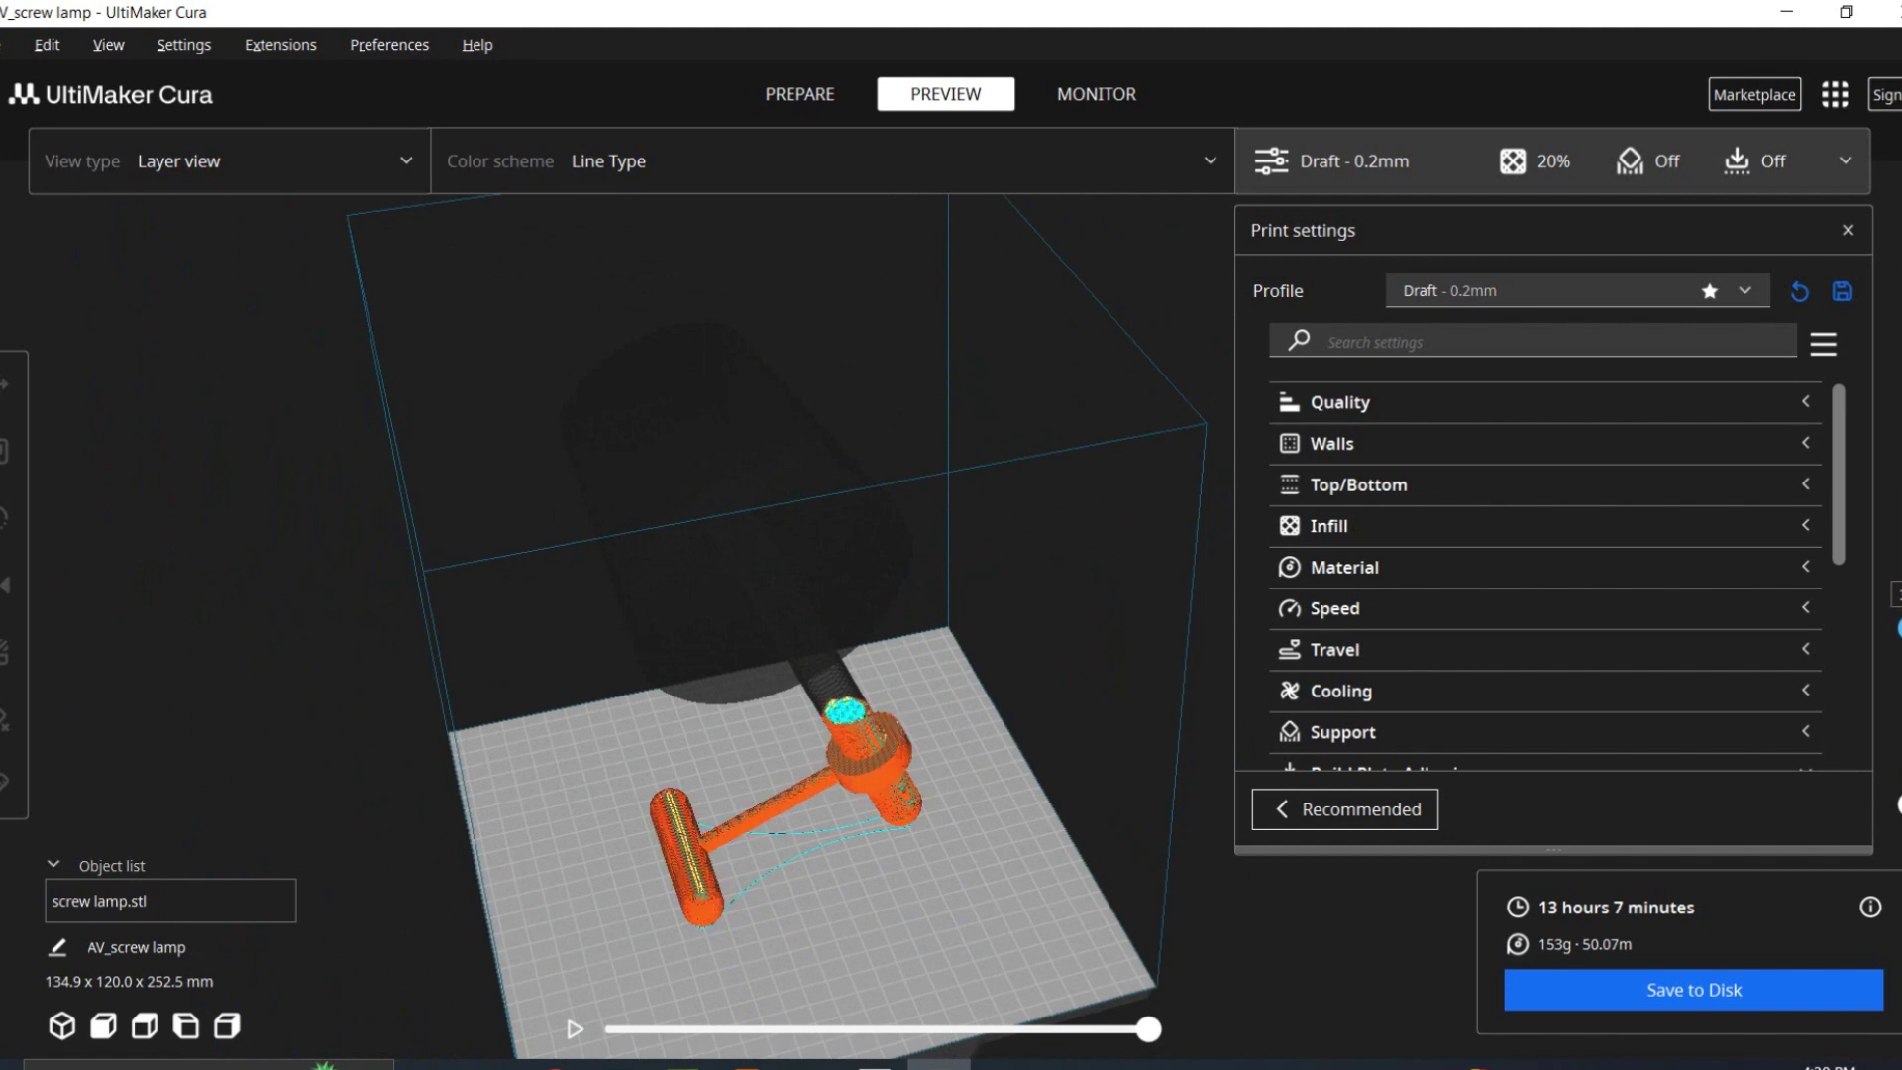
drag(1894, 572, 1893, 269)
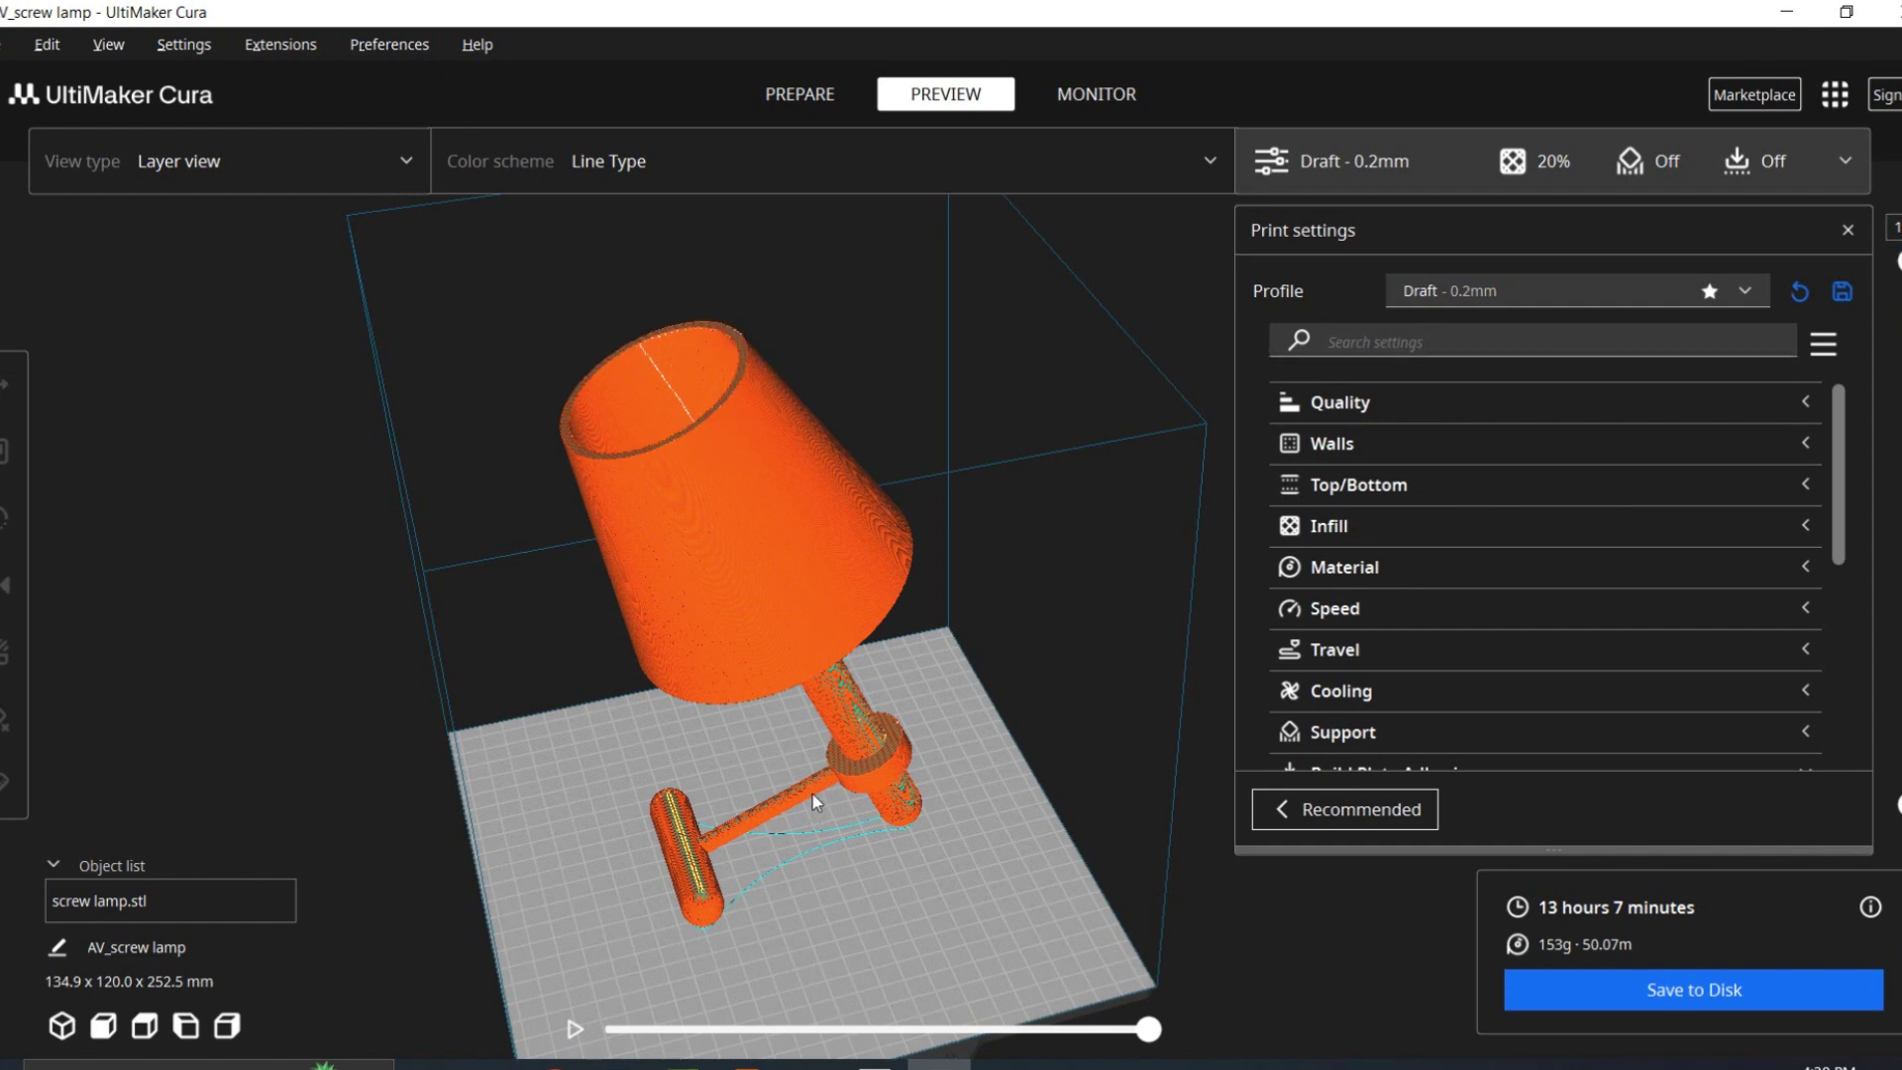